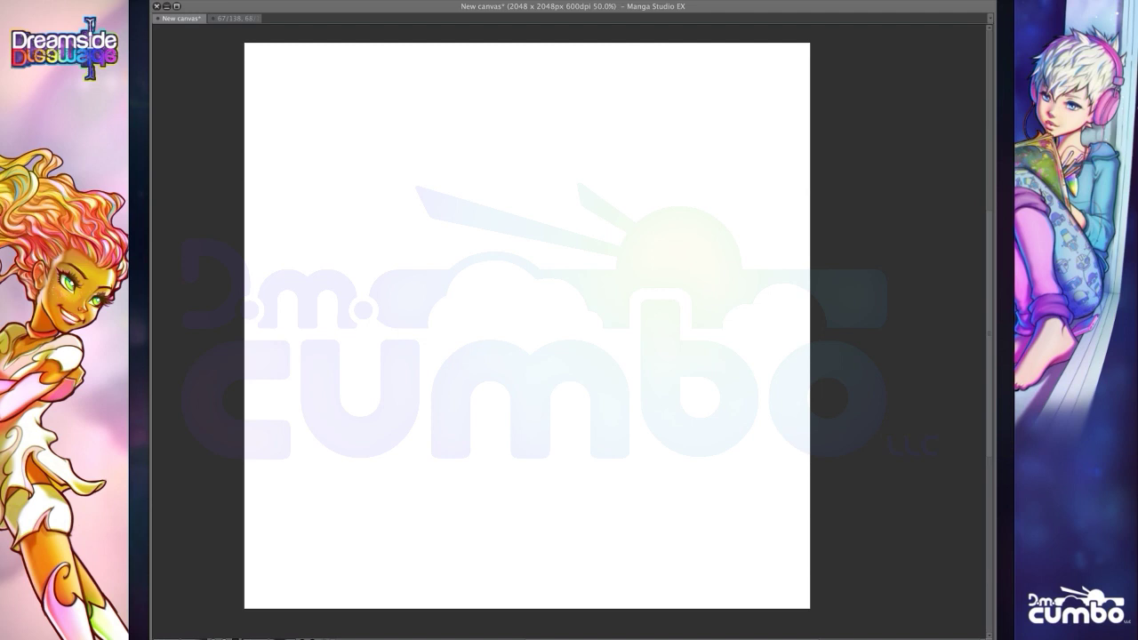
- Bring back the hidden palettes and reposition the blank canvas between them
key(Tab)
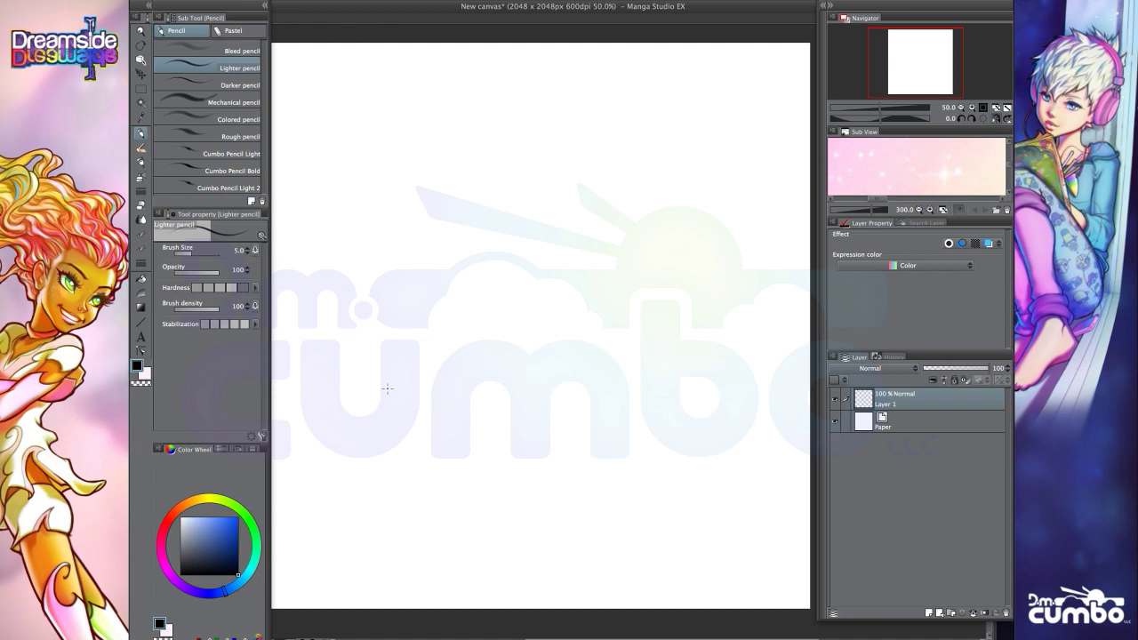
key(space)
drag(437, 345, 460, 363)
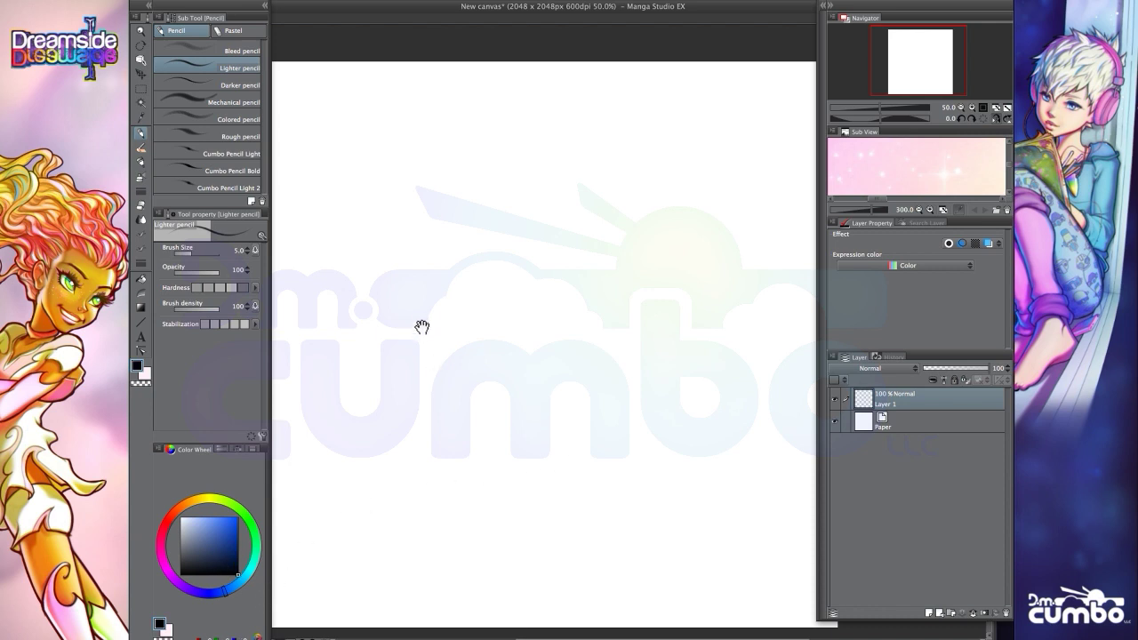
drag(422, 327, 414, 294)
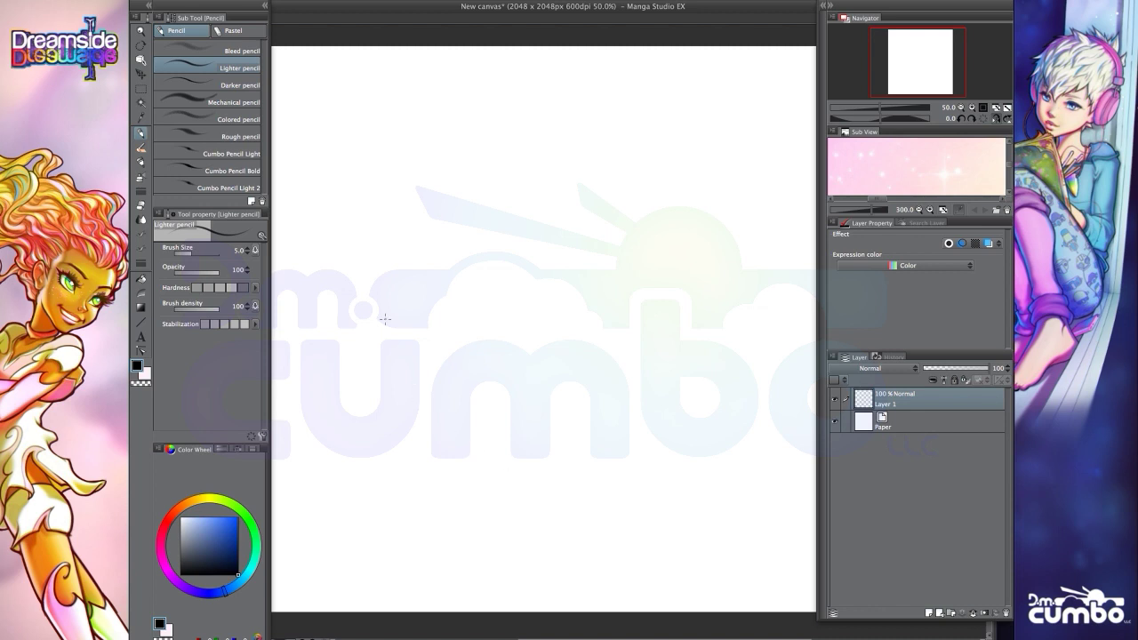
- Try the Bleed pencil with long freehand strokes across the canvas, clearing the layer after the trials
click(202, 50)
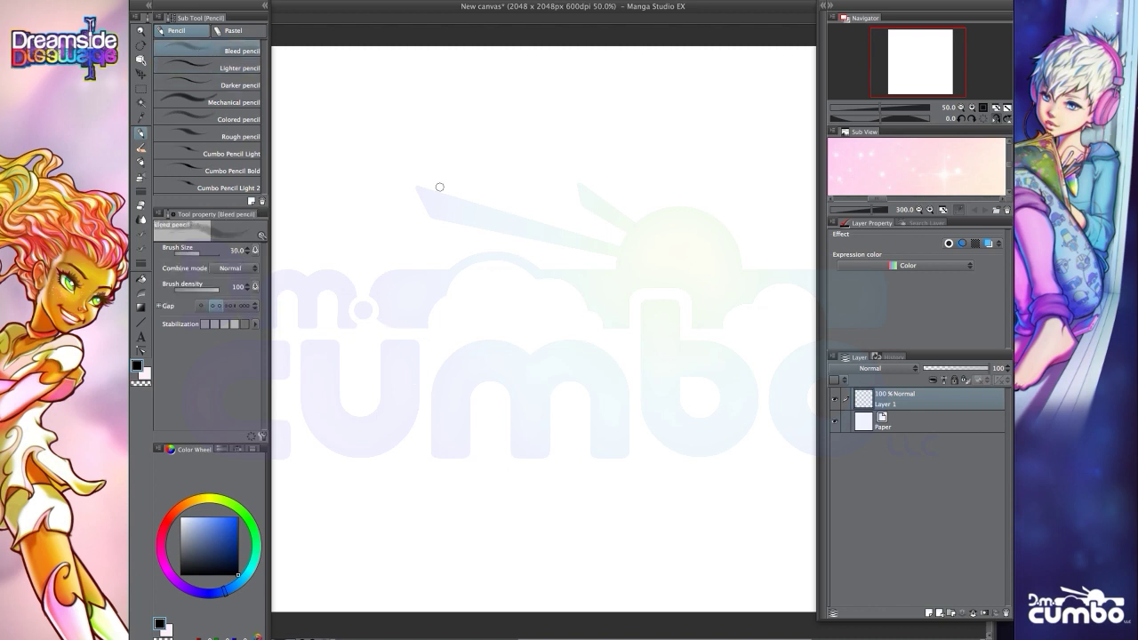
mouse_move(411, 123)
mouse_down()
mouse_move(491, 169)
mouse_move(451, 310)
mouse_move(375, 444)
mouse_move(643, 451)
mouse_move(721, 307)
mouse_move(557, 164)
mouse_move(504, 337)
mouse_move(379, 440)
mouse_move(330, 372)
mouse_move(536, 292)
mouse_up()
key(Delete)
drag(513, 86, 545, 372)
drag(552, 417, 391, 504)
key(Delete)
mouse_move(377, 62)
mouse_down()
mouse_move(434, 74)
mouse_move(670, 301)
mouse_move(511, 308)
mouse_move(427, 402)
mouse_move(370, 513)
mouse_move(409, 545)
mouse_up()
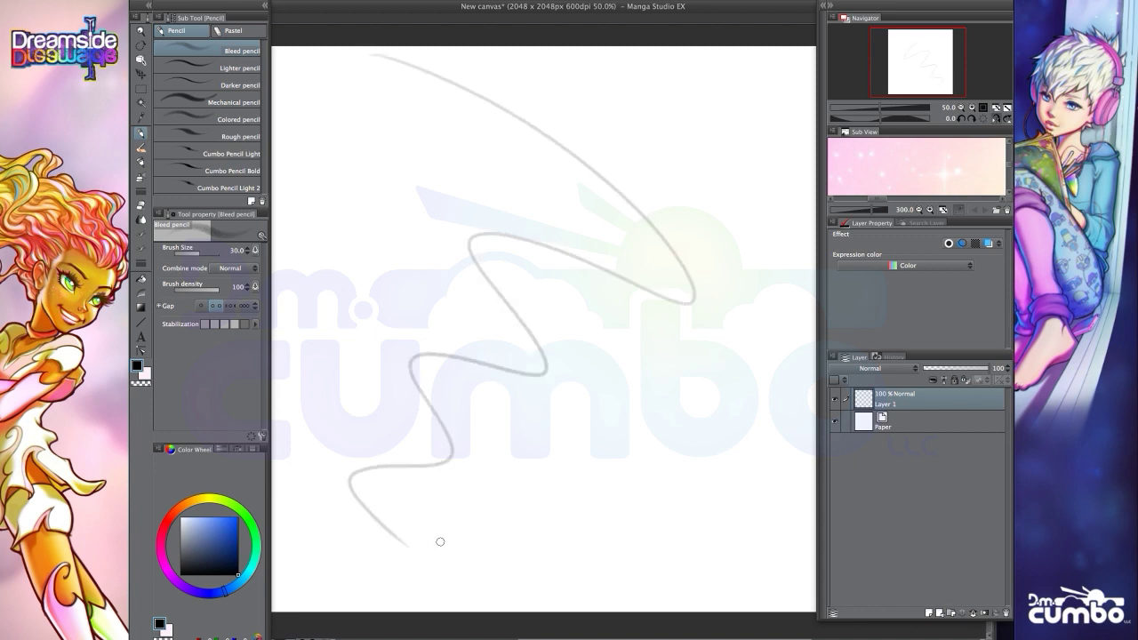
key(Delete)
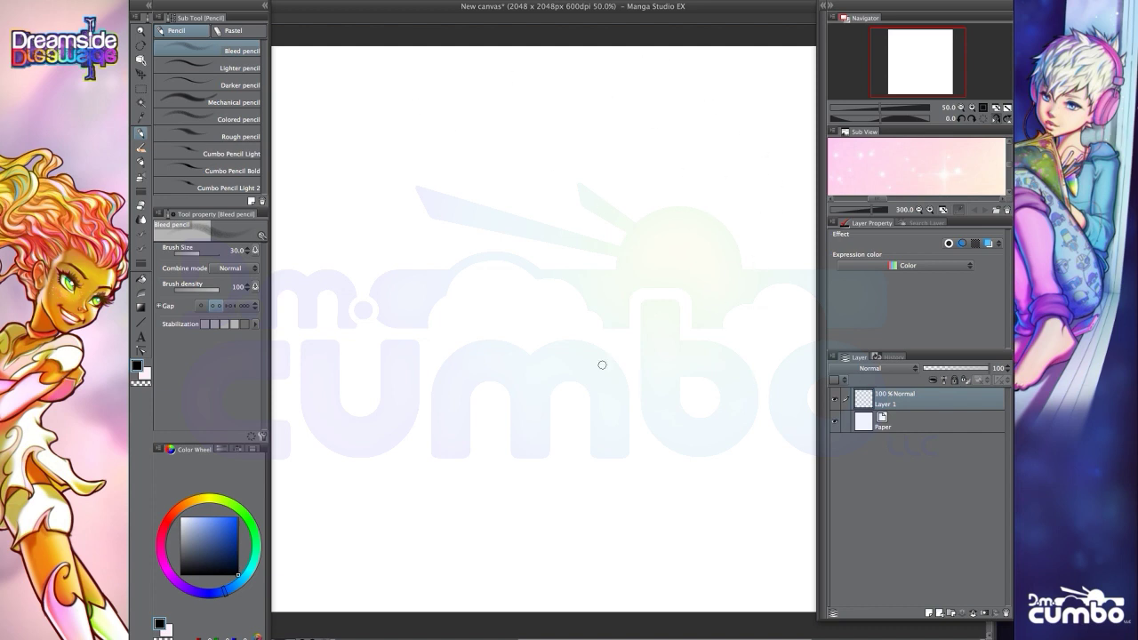
- Try winding Bleed pencil strokes from the canvas's upper right toward its lower left, undoing each one
mouse_move(752, 77)
mouse_down()
mouse_move(641, 217)
mouse_move(691, 263)
mouse_move(455, 469)
mouse_up()
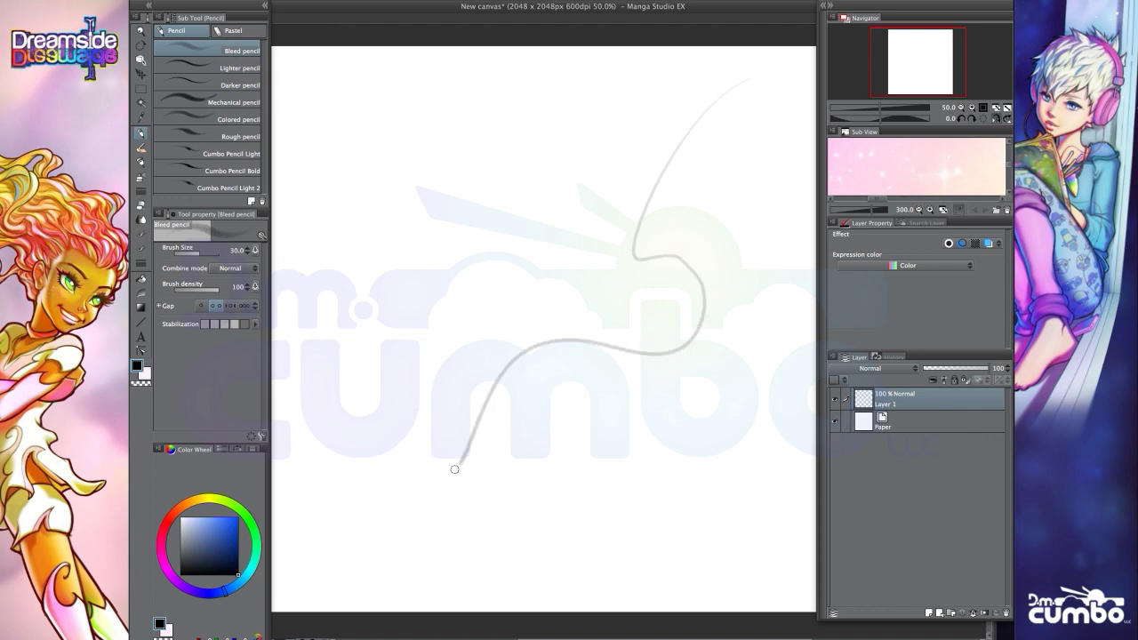
key(ctrl+z)
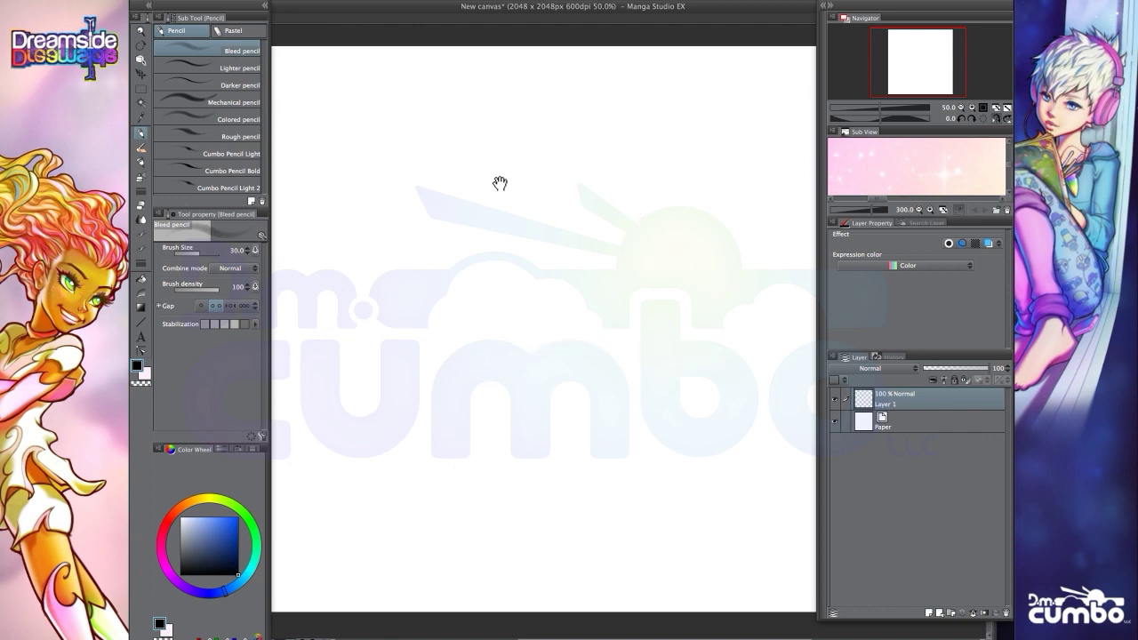
drag(500, 183, 484, 187)
mouse_move(645, 167)
mouse_down()
mouse_move(614, 439)
mouse_move(459, 380)
mouse_move(438, 226)
mouse_up()
key(ctrl+z)
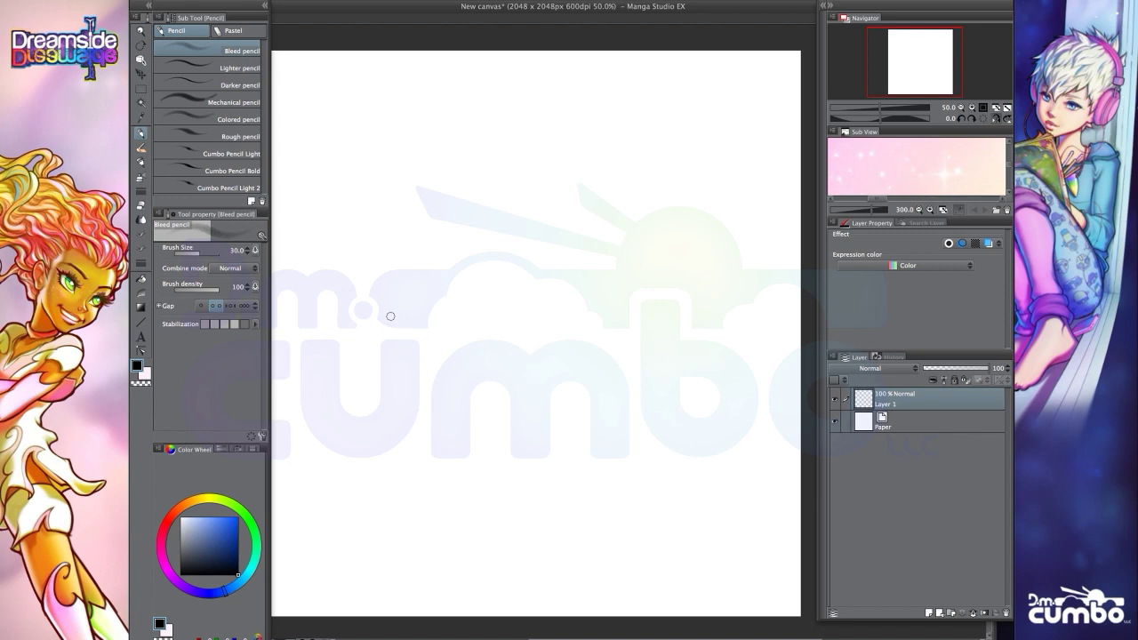
- Select the Lighter pencil and open its detailed sub tool settings beside the drawing area
click(210, 69)
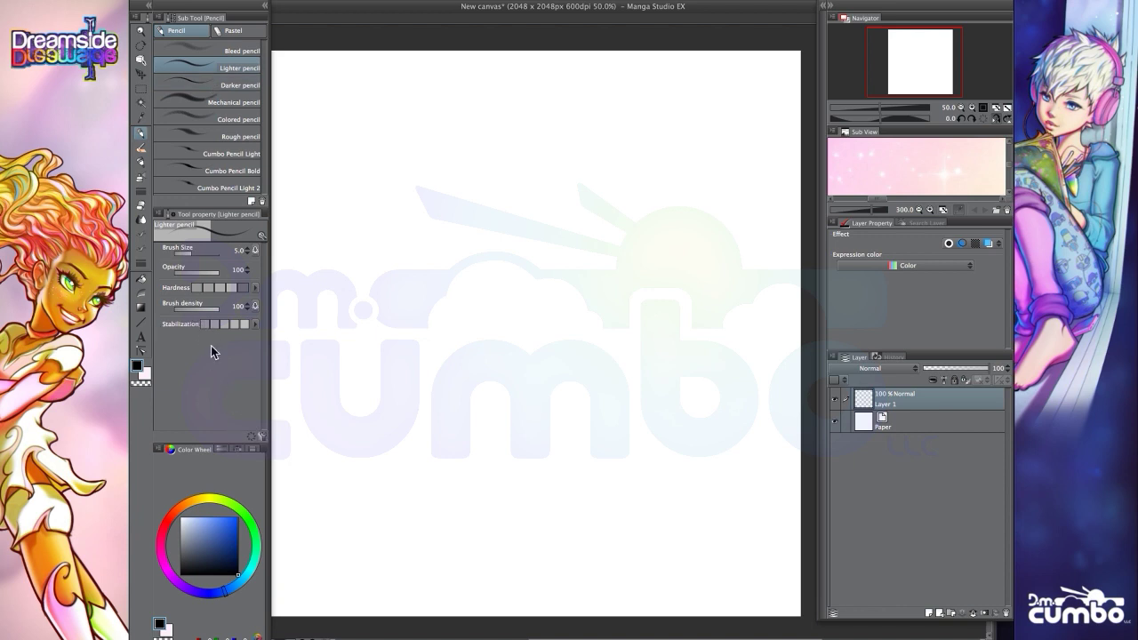
click(263, 435)
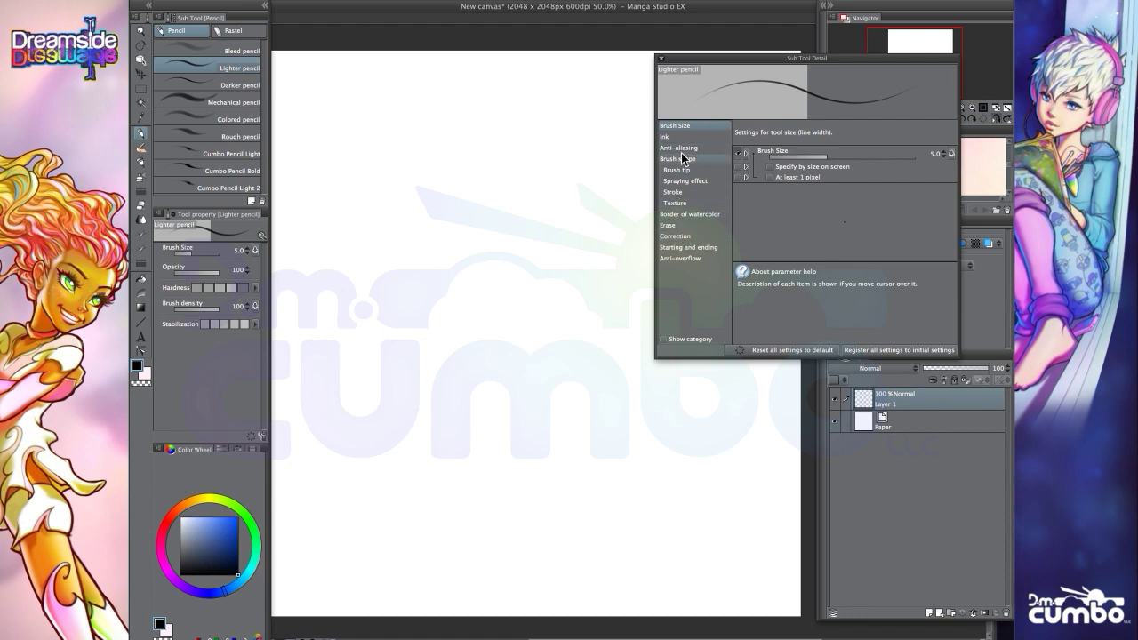
drag(708, 55, 687, 58)
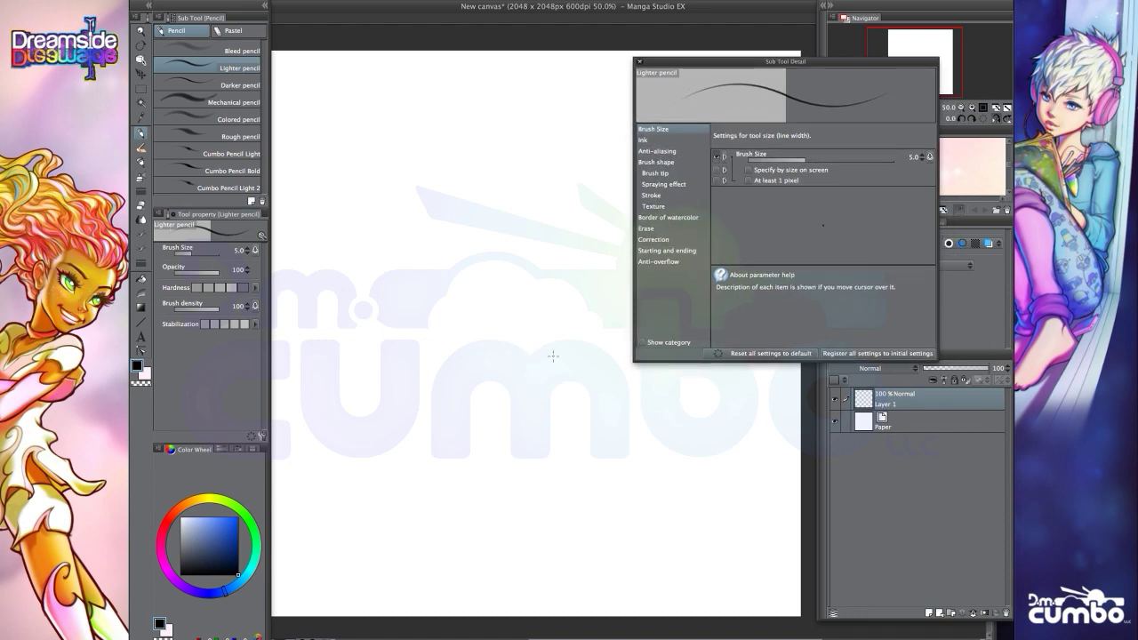
- Show the brush tip's Thickness setting among the Lighter pencil's tool properties and hide it again
click(649, 162)
click(652, 173)
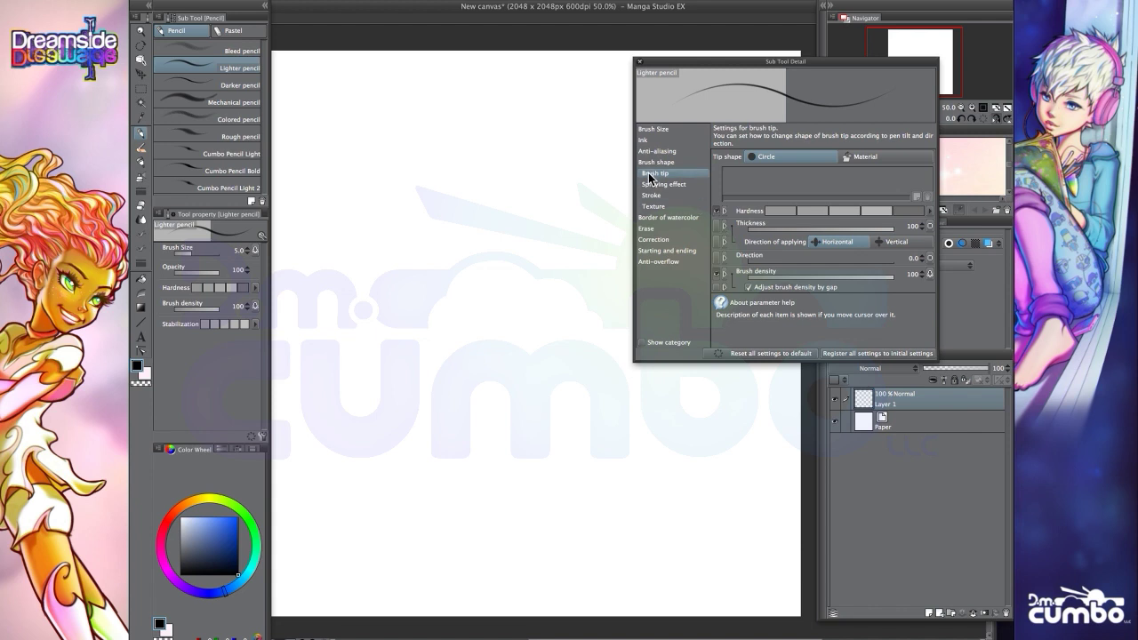
click(718, 227)
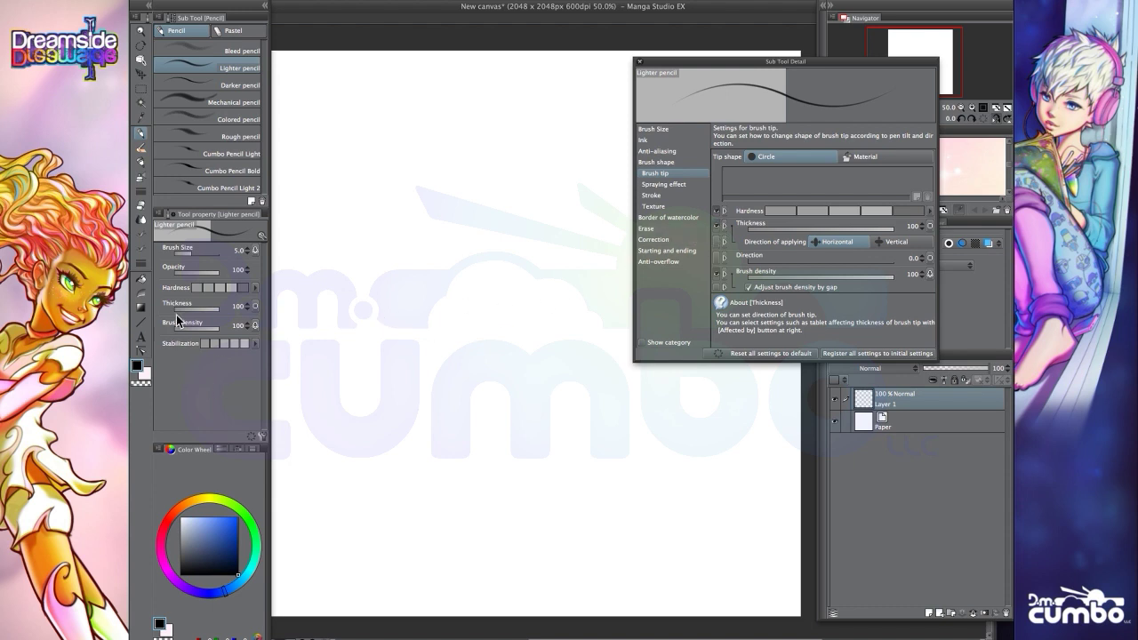
click(717, 228)
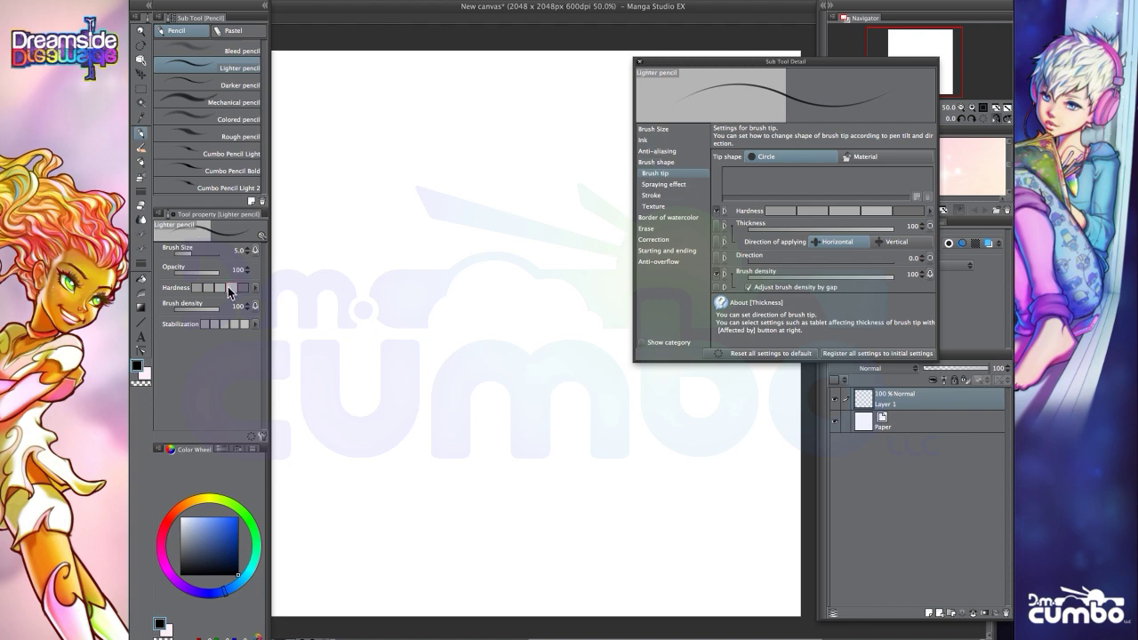
- In the Correction settings, hide and re-show Stabilization among the tool properties, and close the detailed settings
click(655, 240)
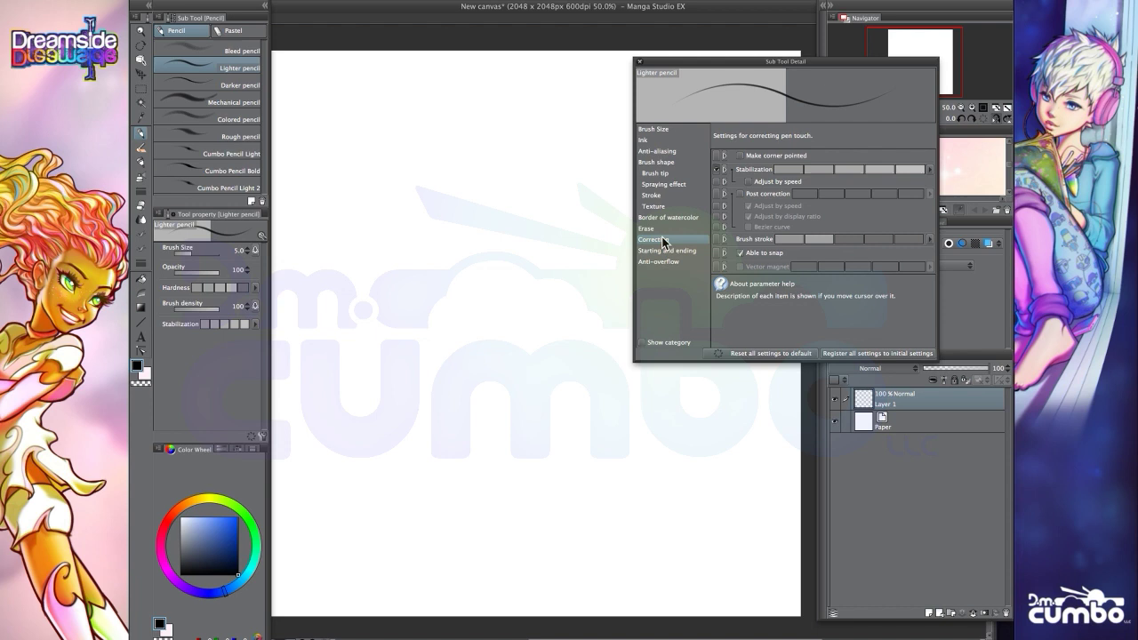
click(717, 169)
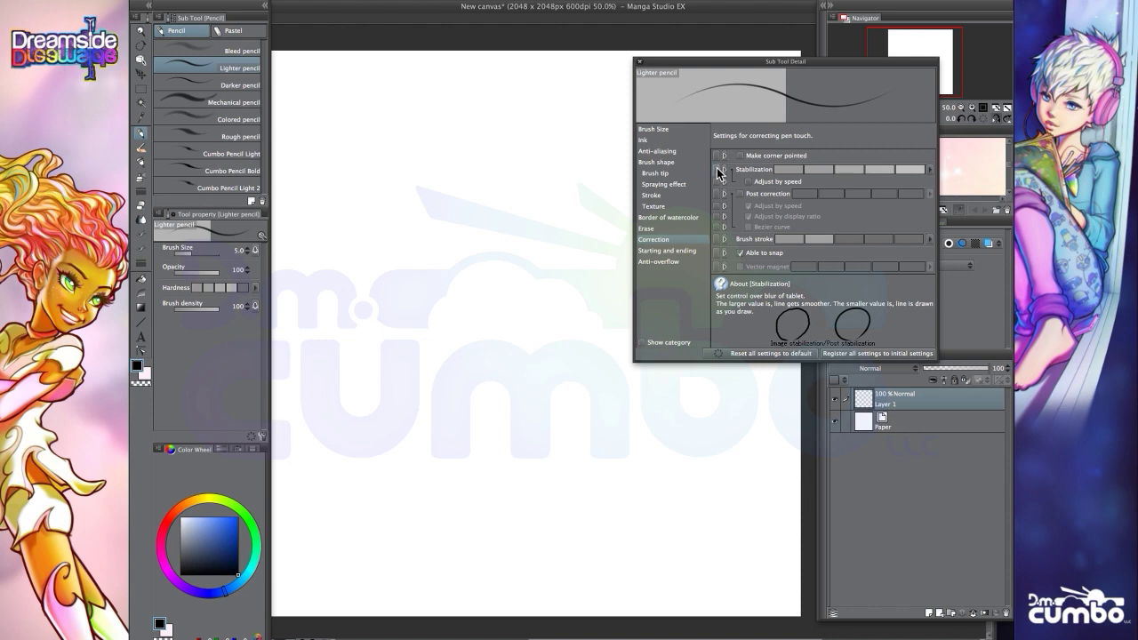
click(717, 169)
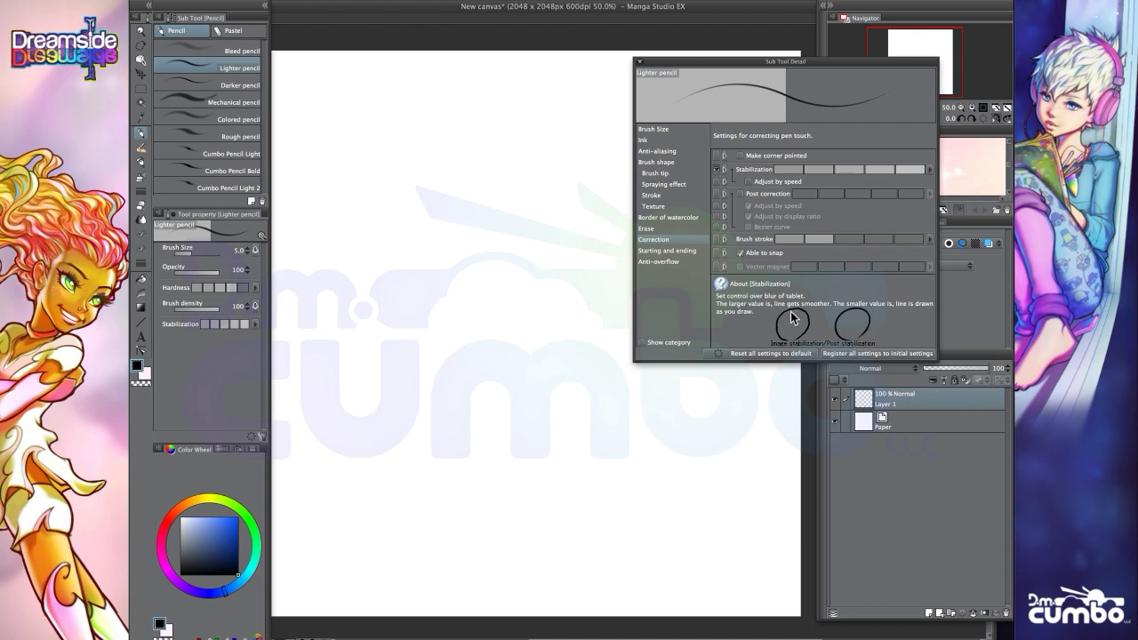
click(638, 62)
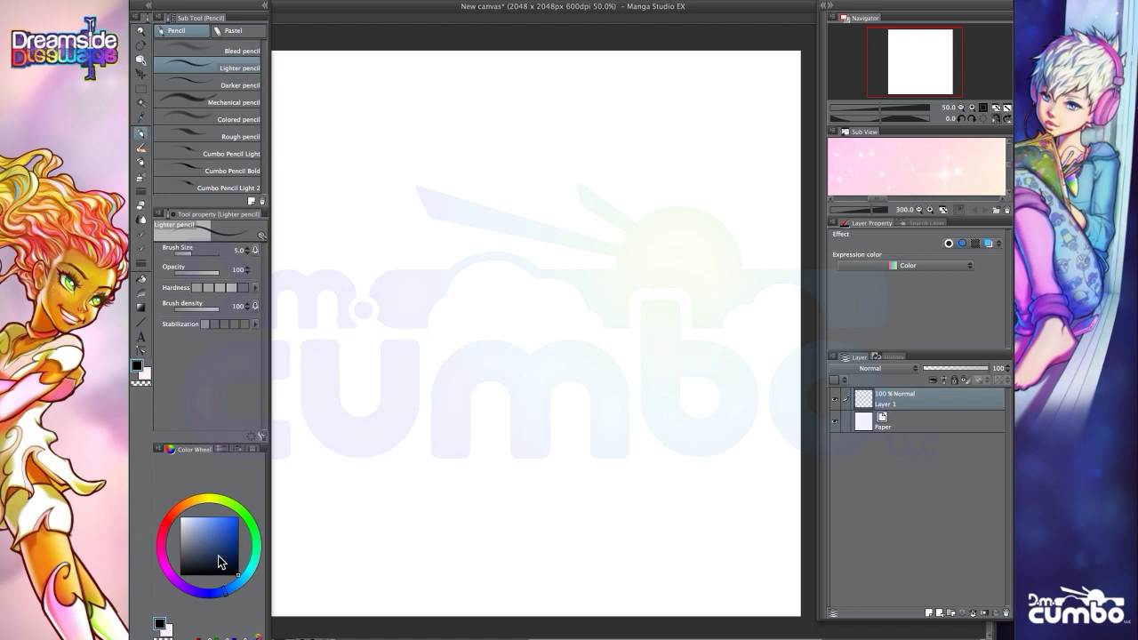
- Try a long diagonal Lighter pencil stroke with the lowest stabilization and undo it
scroll(409, 382, up, 1)
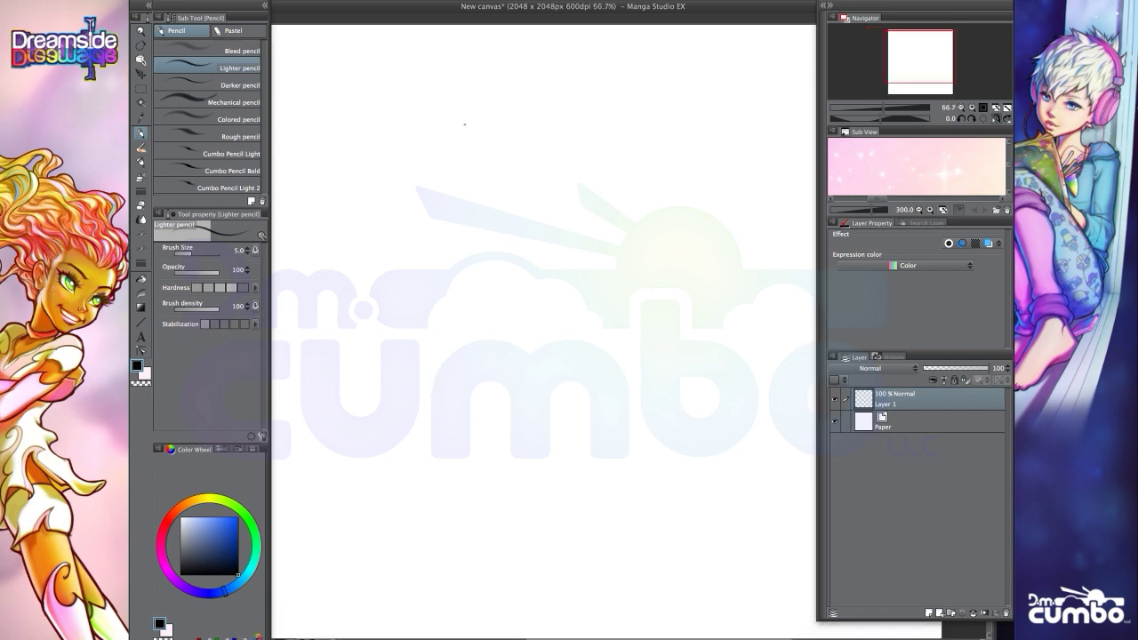
mouse_move(437, 94)
mouse_down()
mouse_move(474, 194)
mouse_move(519, 260)
mouse_move(575, 404)
mouse_move(613, 465)
mouse_move(632, 533)
mouse_move(657, 562)
mouse_up()
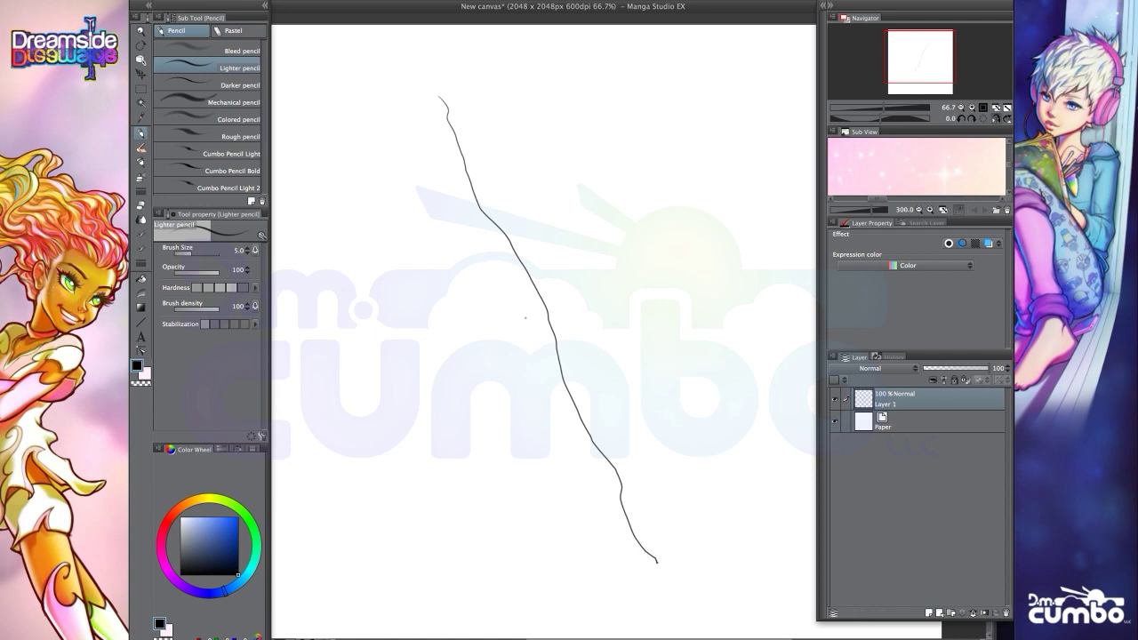
key(ctrl+z)
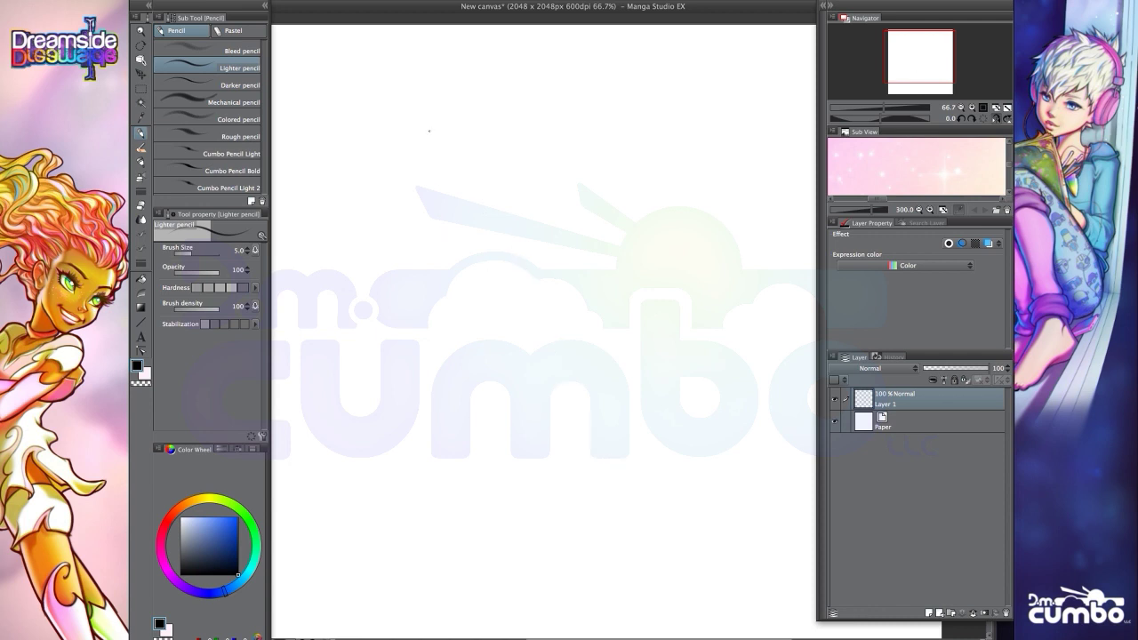
- Set the Lighter pencil's brush size to 8 and try diagonal strokes across the canvas, undoing each one
key(bracketright)
key(bracketright)
key(bracketright)
mouse_move(403, 80)
mouse_down()
mouse_move(508, 281)
mouse_move(683, 562)
mouse_up()
key(ctrl+z)
mouse_move(436, 105)
mouse_down()
mouse_move(560, 391)
mouse_move(645, 553)
mouse_up()
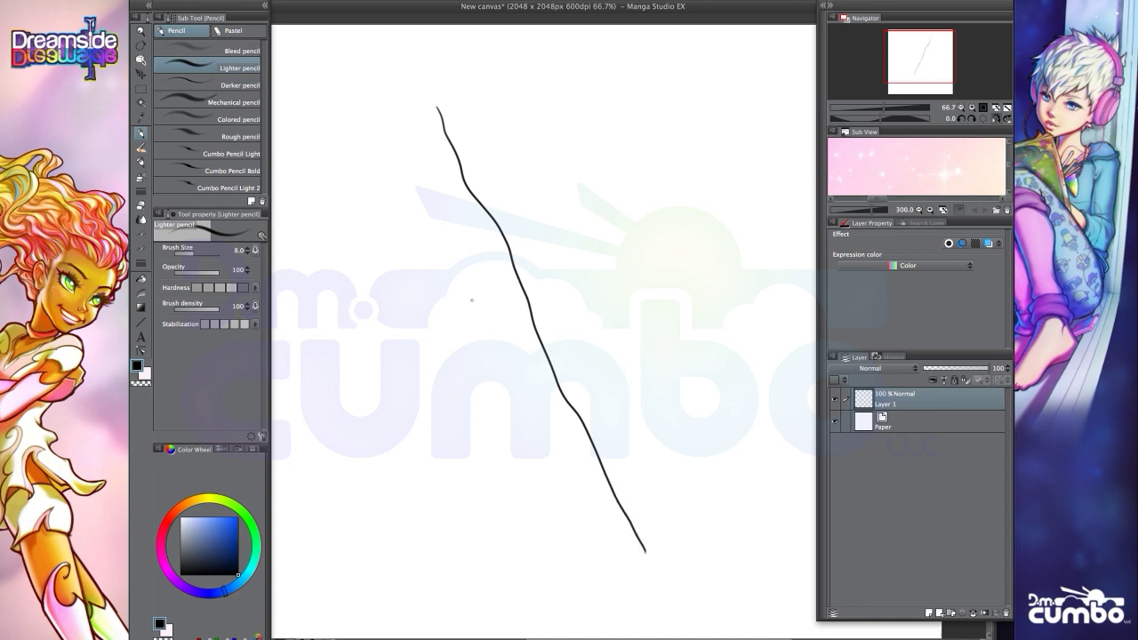
key(ctrl+z)
- Try repeated diagonal strokes with the highest stabilization, undoing each one
drag(435, 150, 665, 543)
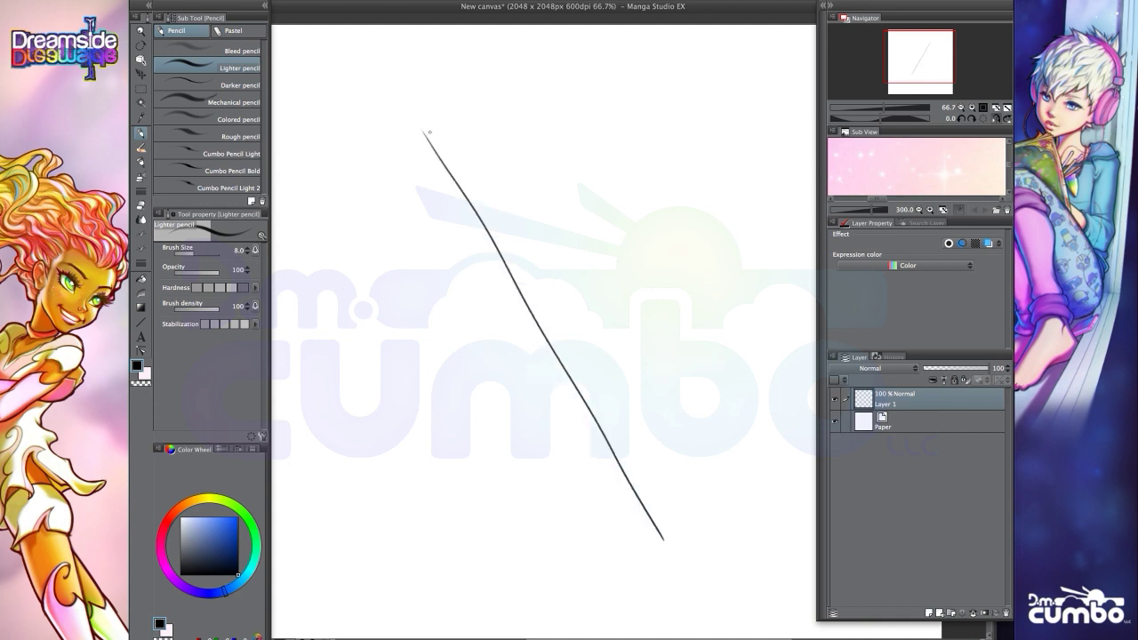
key(ctrl+z)
mouse_move(406, 113)
mouse_down()
mouse_move(665, 549)
mouse_move(681, 543)
mouse_up()
key(ctrl+z)
key(ctrl+z)
key(ctrl+z)
drag(368, 113, 669, 566)
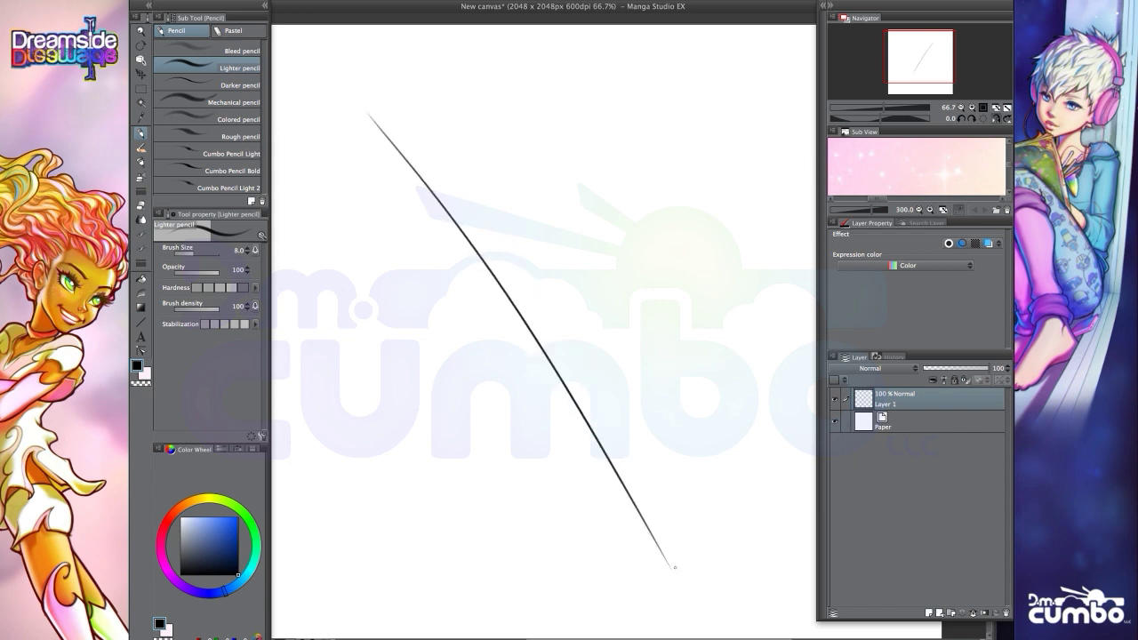
key(ctrl+z)
- Draw several parallel diagonal strokes with high and lowest stabilization for comparison, and undo them
mouse_move(399, 96)
mouse_down()
mouse_move(672, 523)
mouse_move(435, 161)
mouse_move(654, 485)
mouse_up()
mouse_move(387, 144)
mouse_down()
mouse_move(590, 419)
mouse_move(644, 531)
mouse_up()
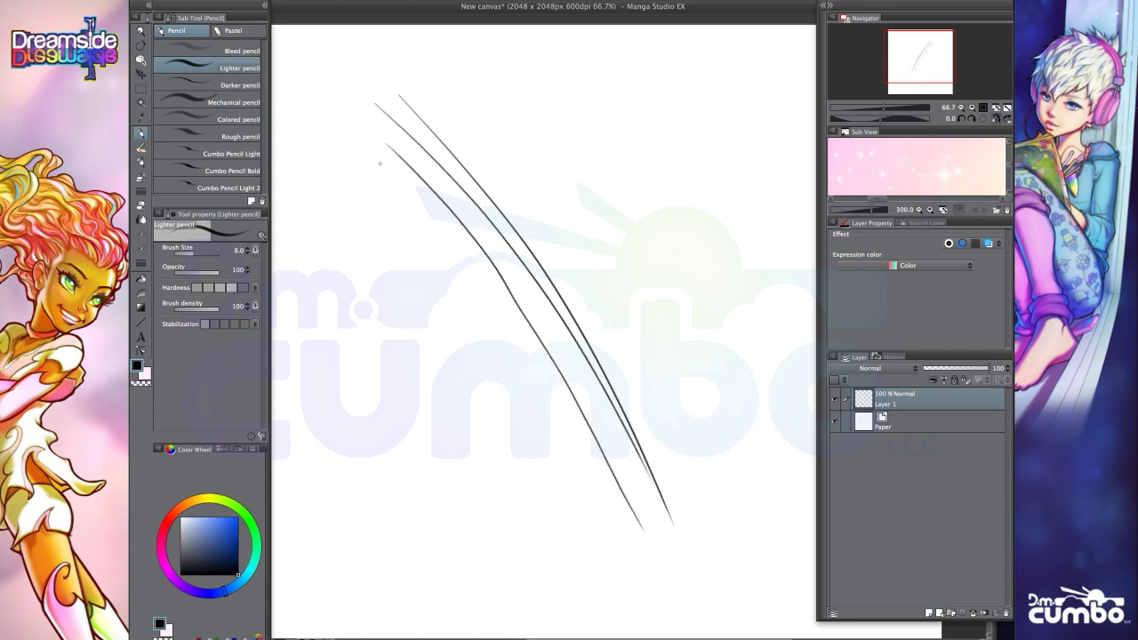
mouse_move(382, 165)
mouse_down()
mouse_move(628, 545)
mouse_move(427, 258)
mouse_move(619, 566)
mouse_up()
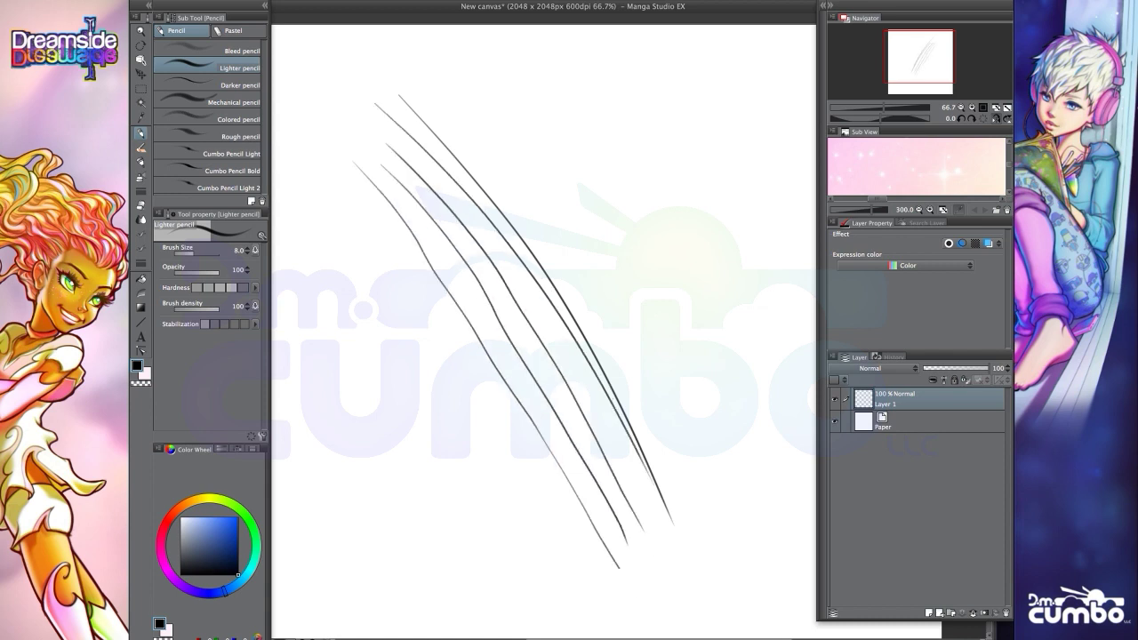
key(ctrl+z)
key(ctrl+z)
key(ctrl+z)
key(ctrl+z)
key(ctrl+z)
key(ctrl+z)
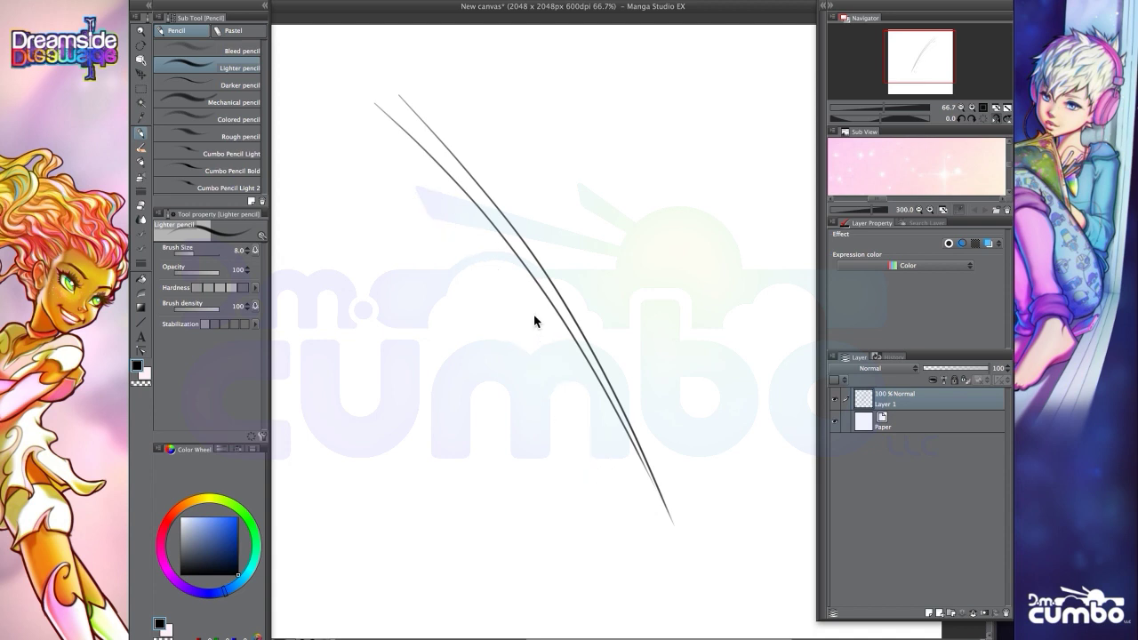
- Try a large freehand circle with the lowest stabilization, examine its outline up close, and undo it
mouse_move(464, 103)
mouse_down()
mouse_move(465, 144)
mouse_move(436, 192)
mouse_move(441, 276)
mouse_move(468, 301)
mouse_up()
key(ctrl+z)
mouse_move(618, 136)
mouse_down()
mouse_move(556, 140)
mouse_move(532, 172)
mouse_move(521, 238)
mouse_move(552, 296)
mouse_move(597, 322)
mouse_move(641, 326)
mouse_move(698, 304)
mouse_move(722, 272)
mouse_move(737, 214)
mouse_move(699, 133)
mouse_up()
scroll(515, 241, up, 7)
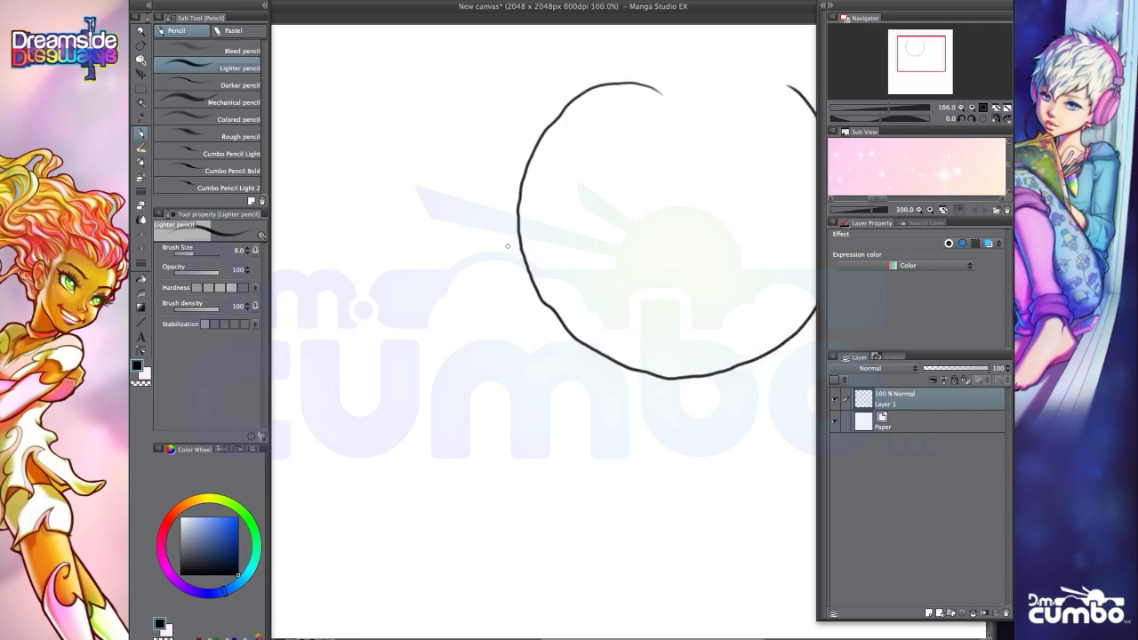
scroll(436, 307, down, 7)
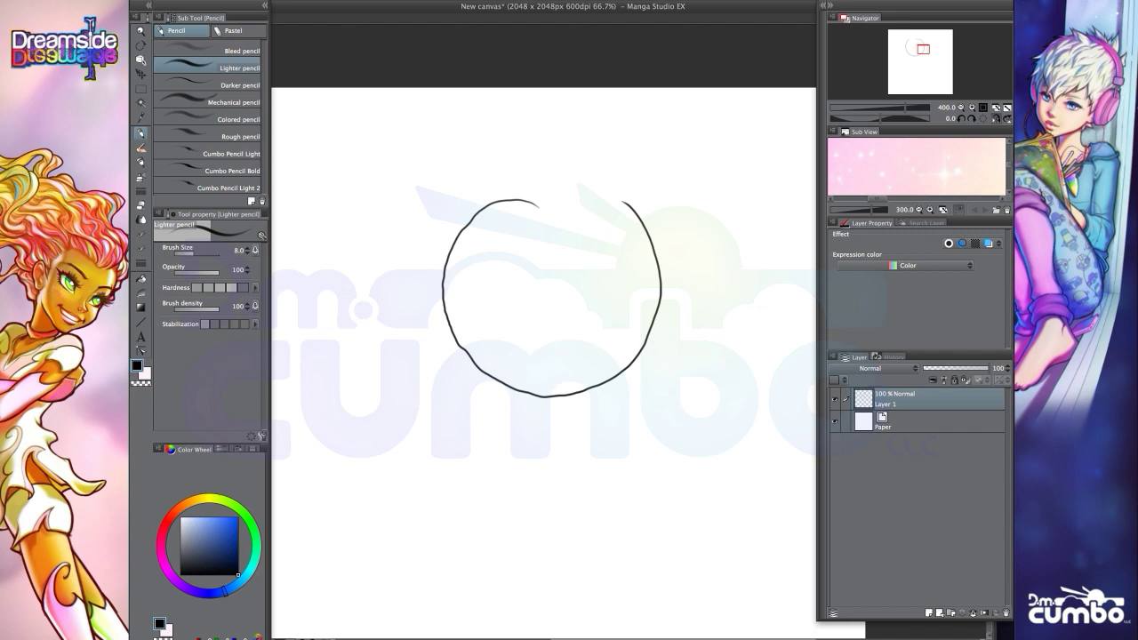
scroll(443, 307, up, 1)
key(ctrl+z)
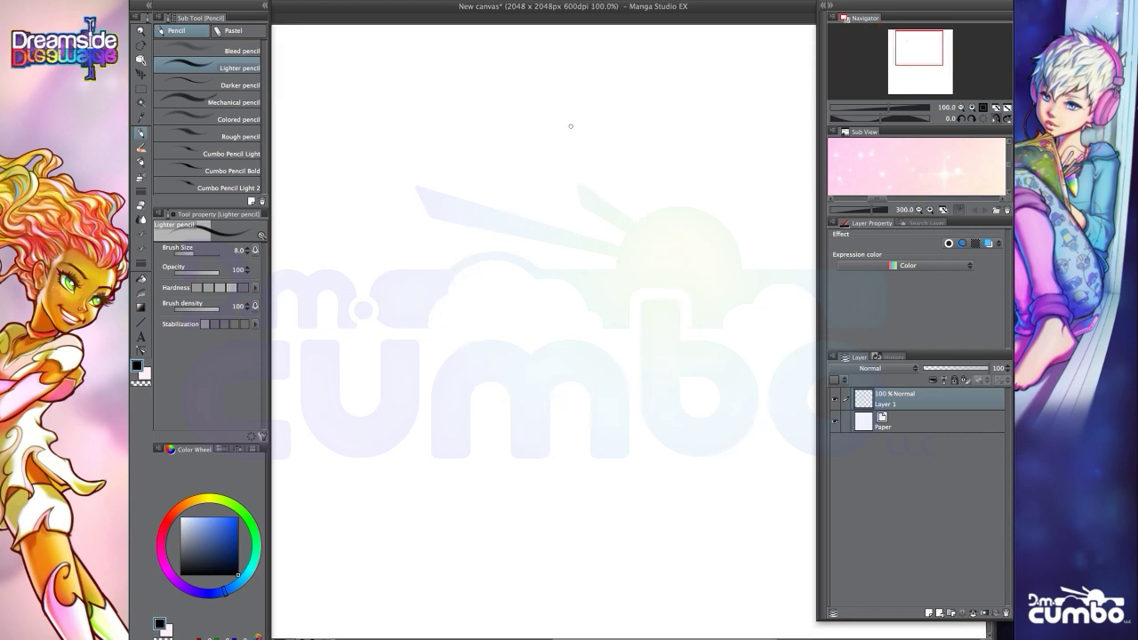
- Try another freehand circle with the lowest stabilization at 100% zoom, inspect the line, and undo it
mouse_move(555, 127)
mouse_down()
mouse_move(472, 174)
mouse_move(440, 251)
mouse_move(447, 332)
mouse_move(491, 395)
mouse_move(588, 441)
mouse_move(714, 386)
mouse_move(753, 250)
mouse_move(693, 148)
mouse_up()
scroll(447, 248, up, 2)
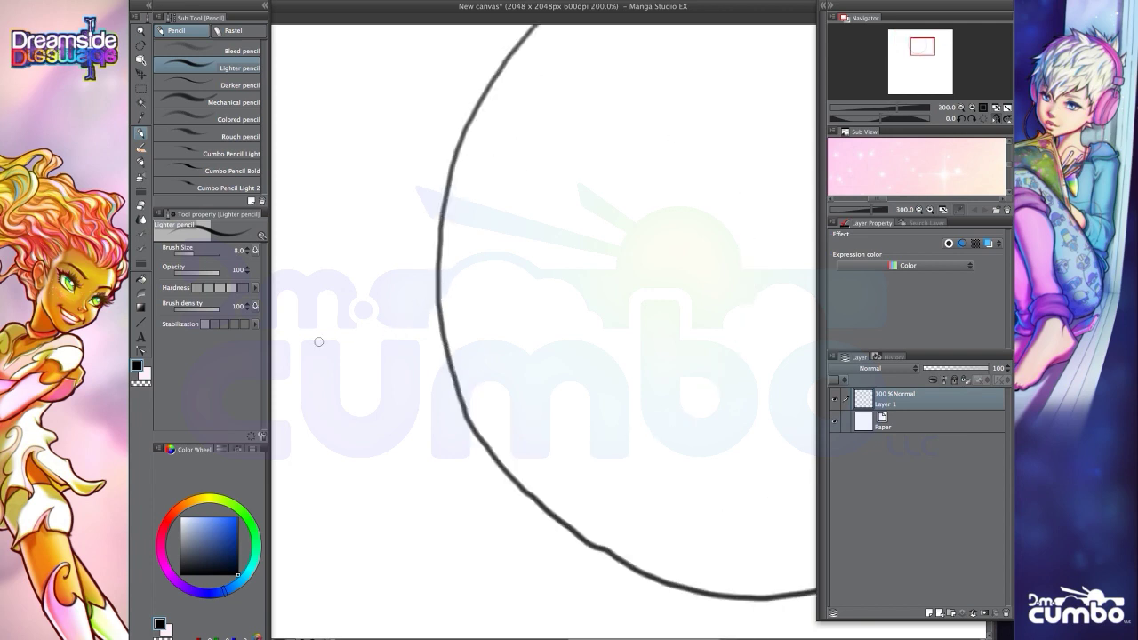
key(ctrl+z)
scroll(480, 365, down, 2)
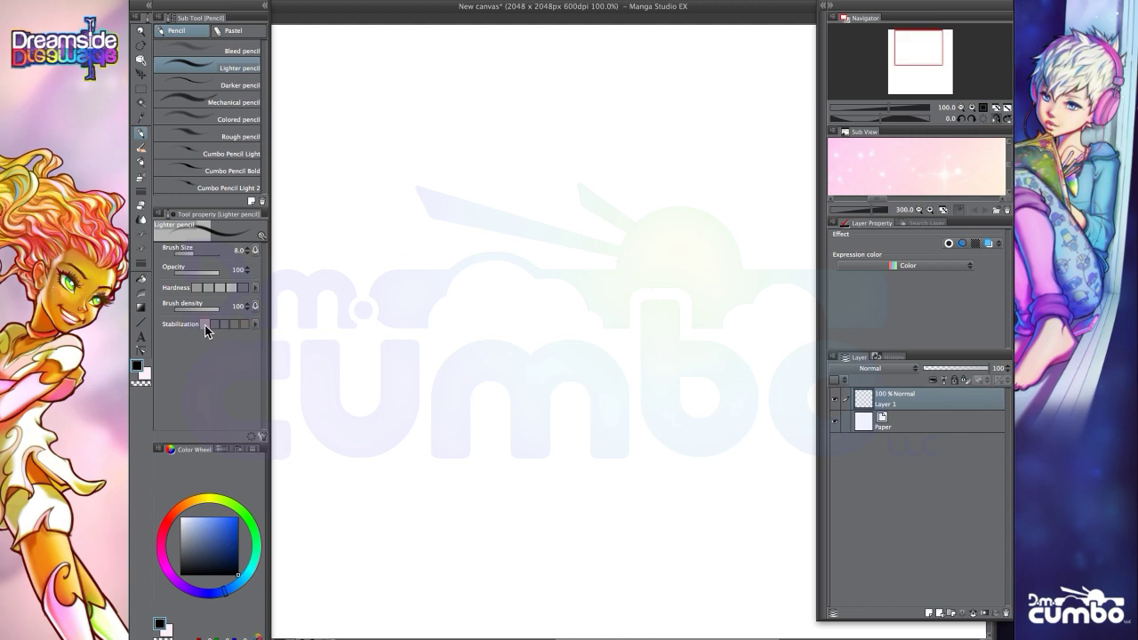
- Raise stabilization to the highest level and draw a large C-shaped arc in the canvas's upper part
drag(440, 225, 457, 250)
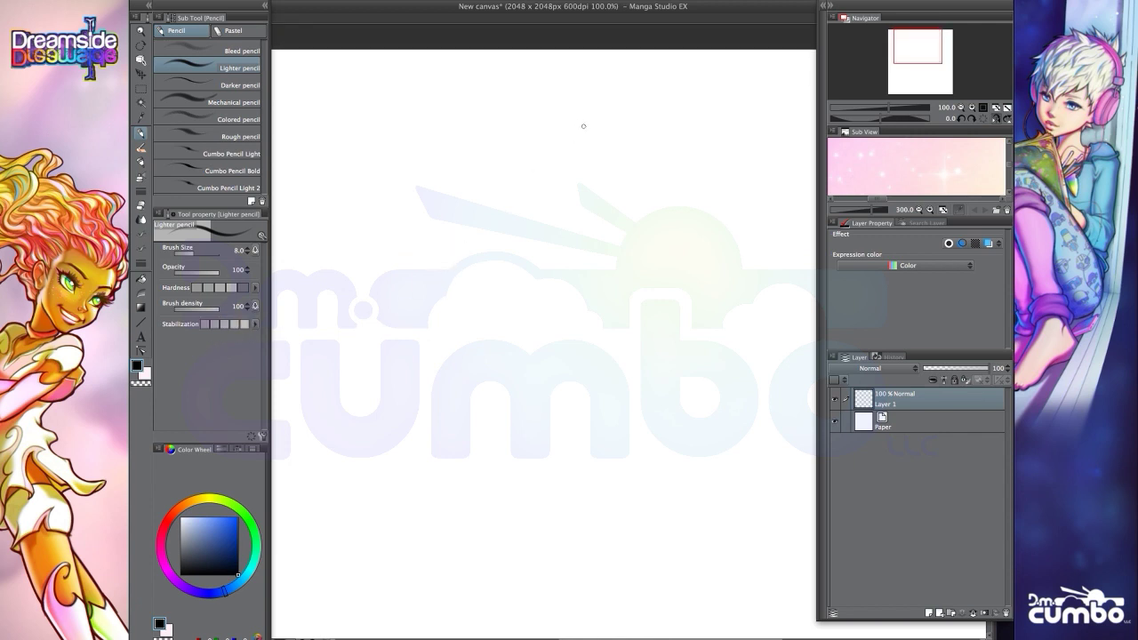
mouse_move(579, 123)
mouse_down()
mouse_move(510, 166)
mouse_move(484, 224)
mouse_move(482, 292)
mouse_move(498, 345)
mouse_move(552, 412)
mouse_move(613, 443)
mouse_move(707, 443)
mouse_up()
drag(432, 407, 430, 352)
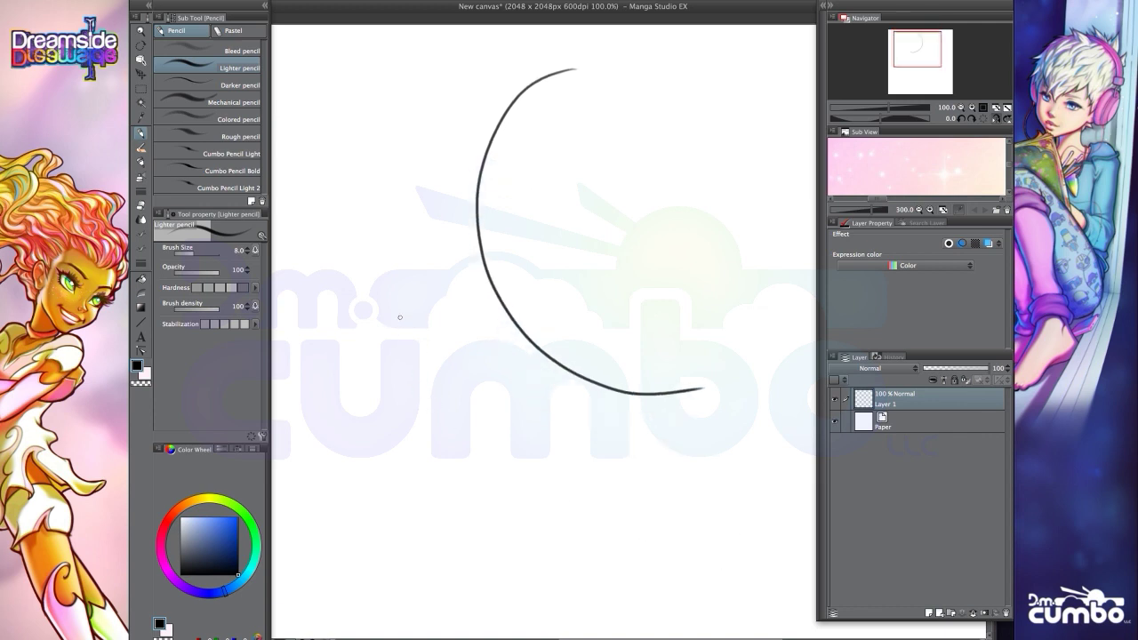
- Undo the large C-shaped arc, look over the Figure tool's line and shape options, and return to the Lighter pencil
key(ctrl+z)
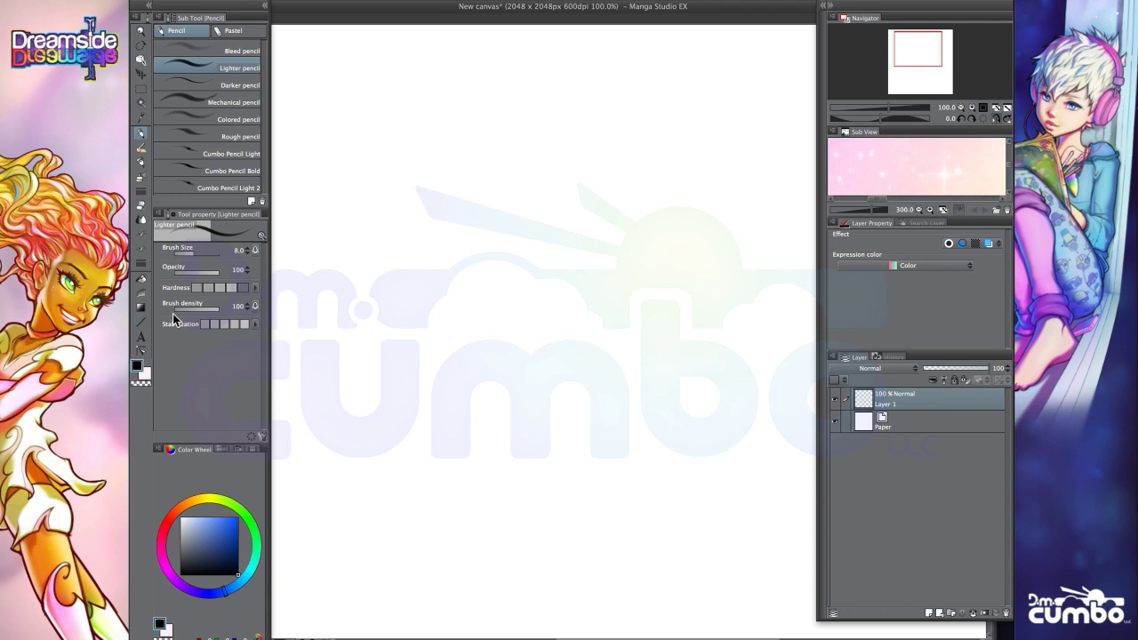
click(141, 323)
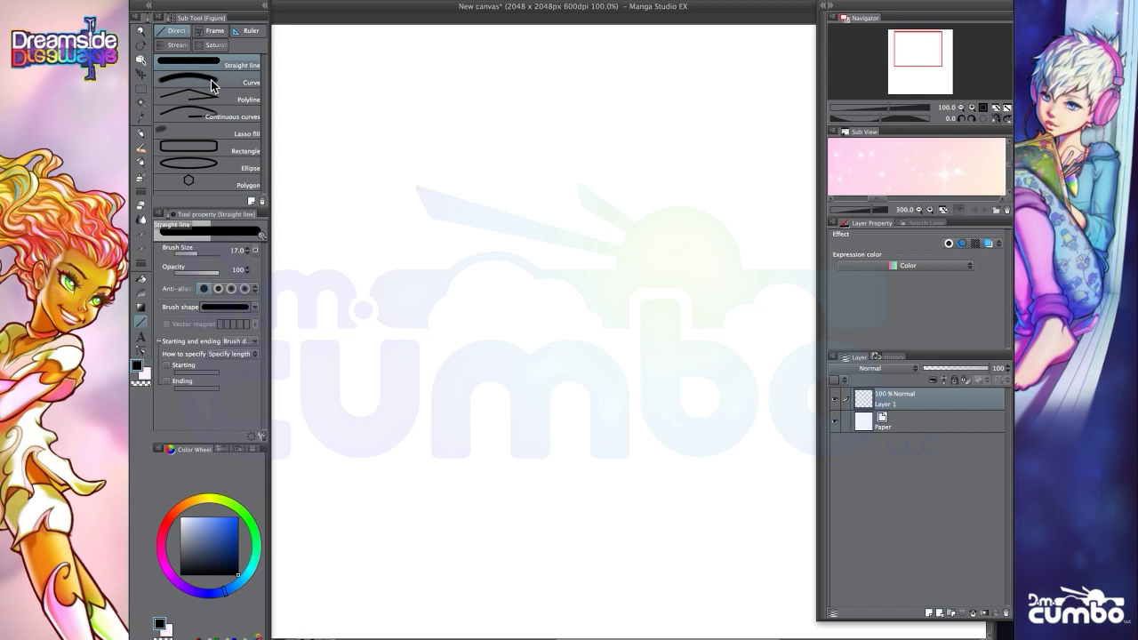
click(142, 135)
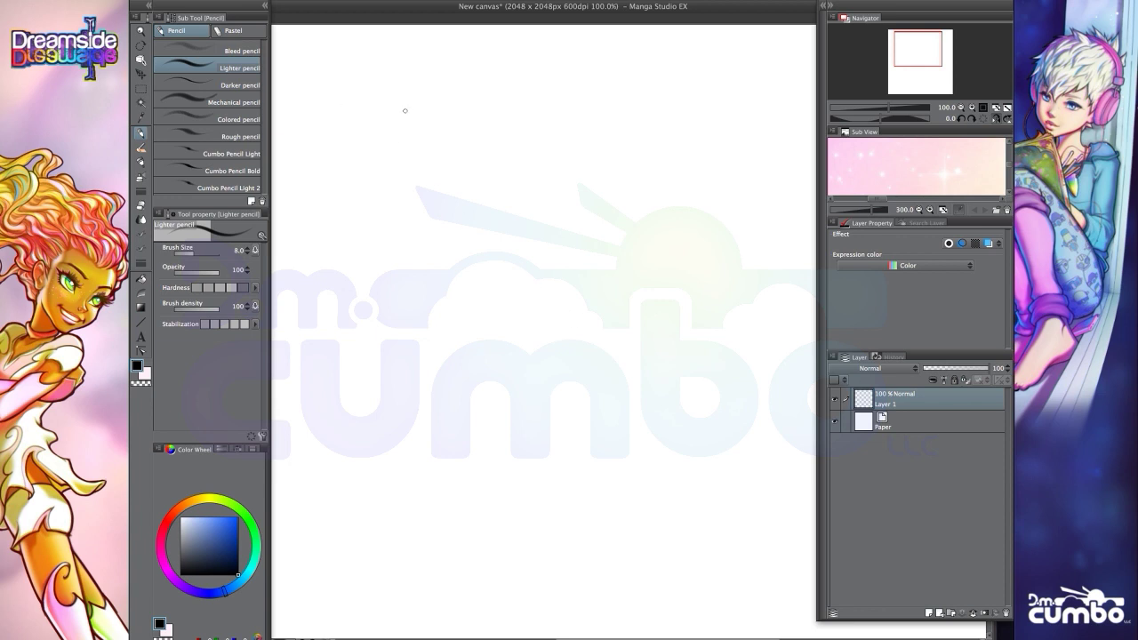
- Try a freehand diagonal line between two dots with the Lighter pencil at highest stabilization, and undo the marks
drag(412, 123, 410, 128)
drag(409, 127, 724, 512)
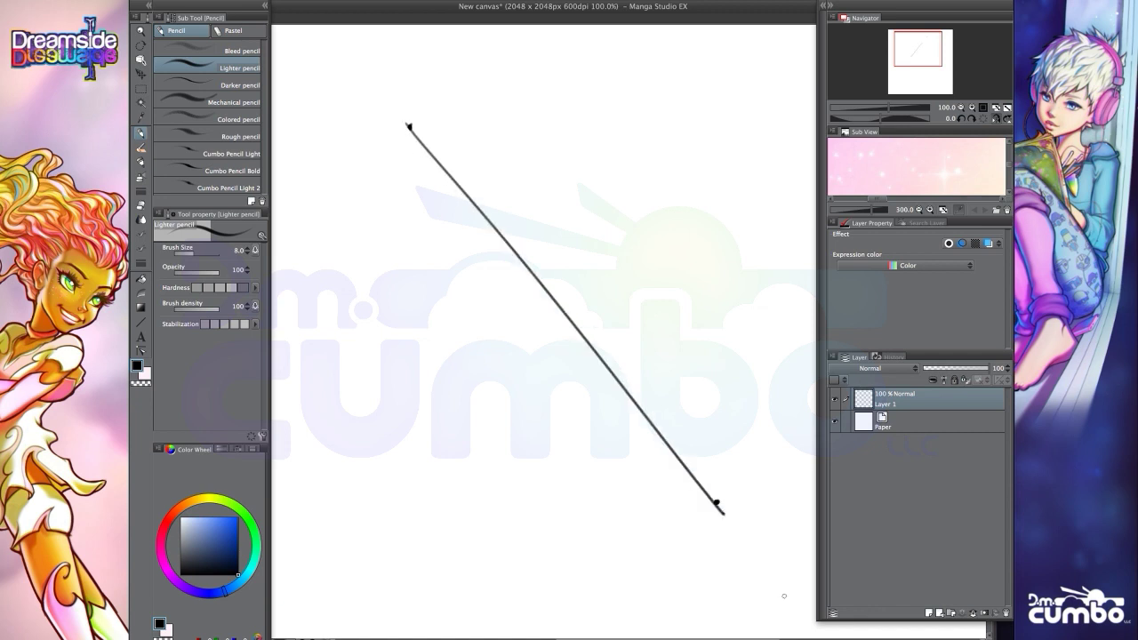
key(super+z)
drag(432, 315, 439, 343)
key(super+z)
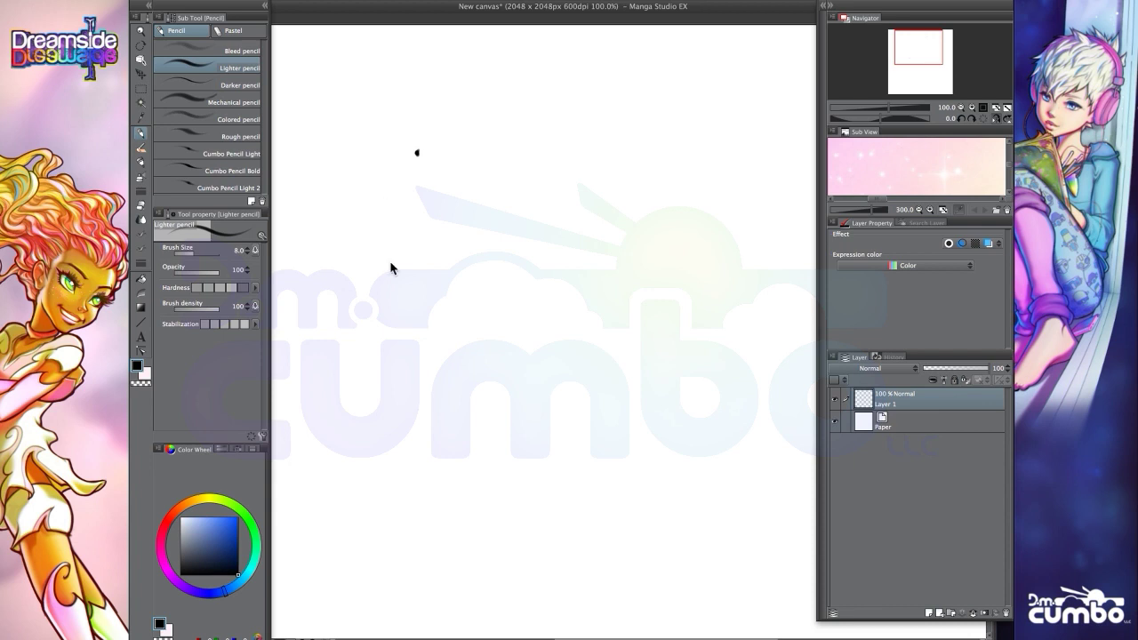
key(ctrl+z)
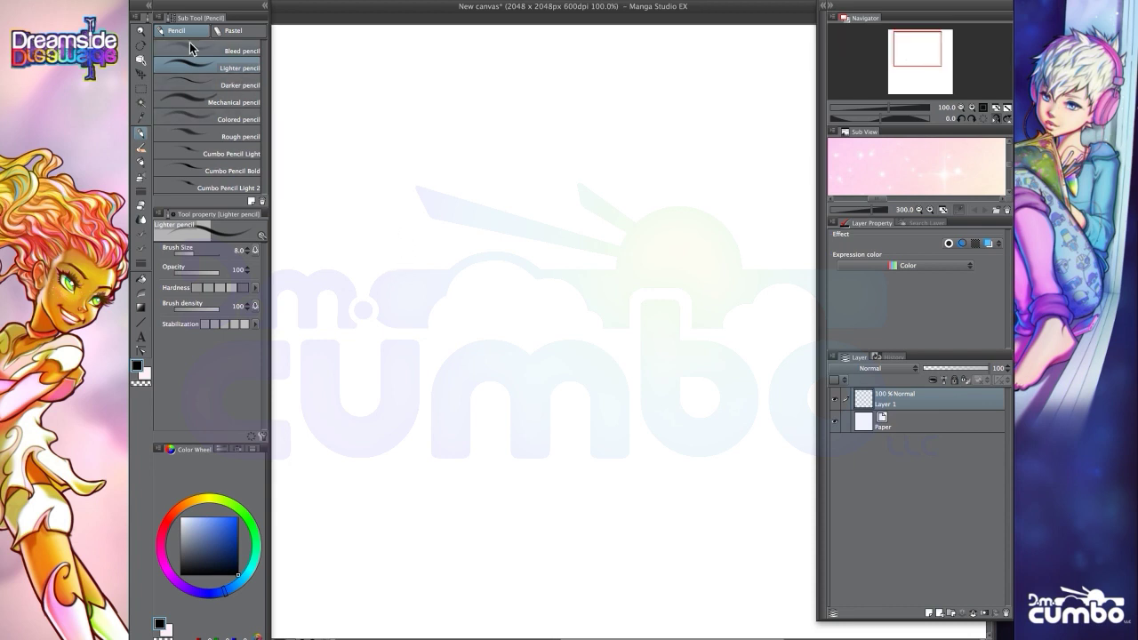
- Try several thick diagonal lines with the Straight line tool, switching anti-aliasing to the strongest level, and undo each line
key(u)
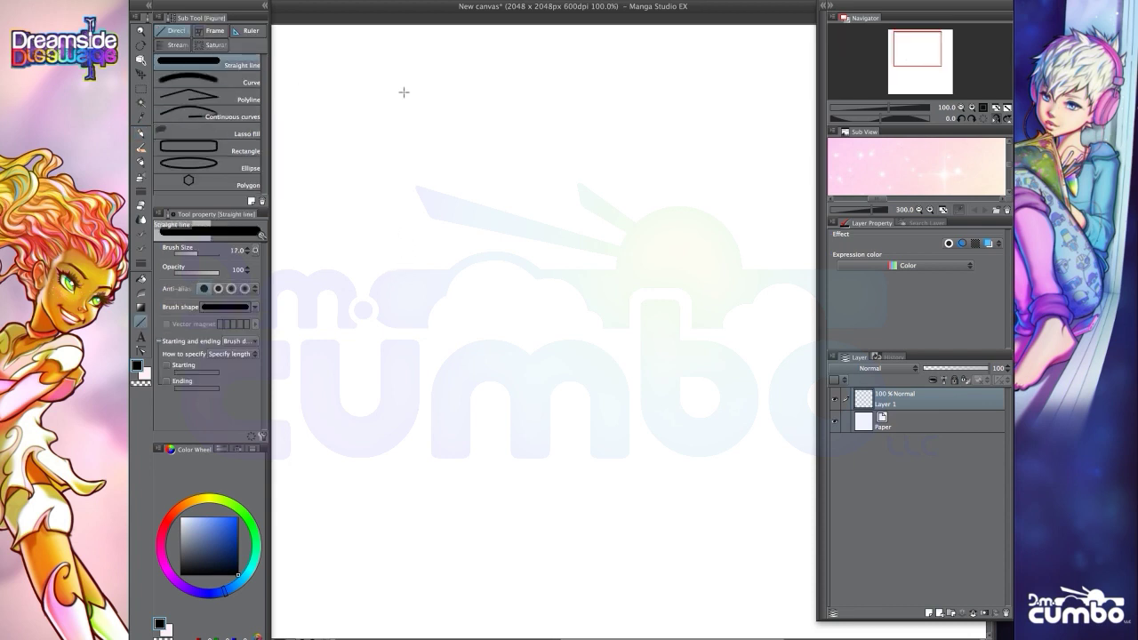
drag(404, 95, 689, 551)
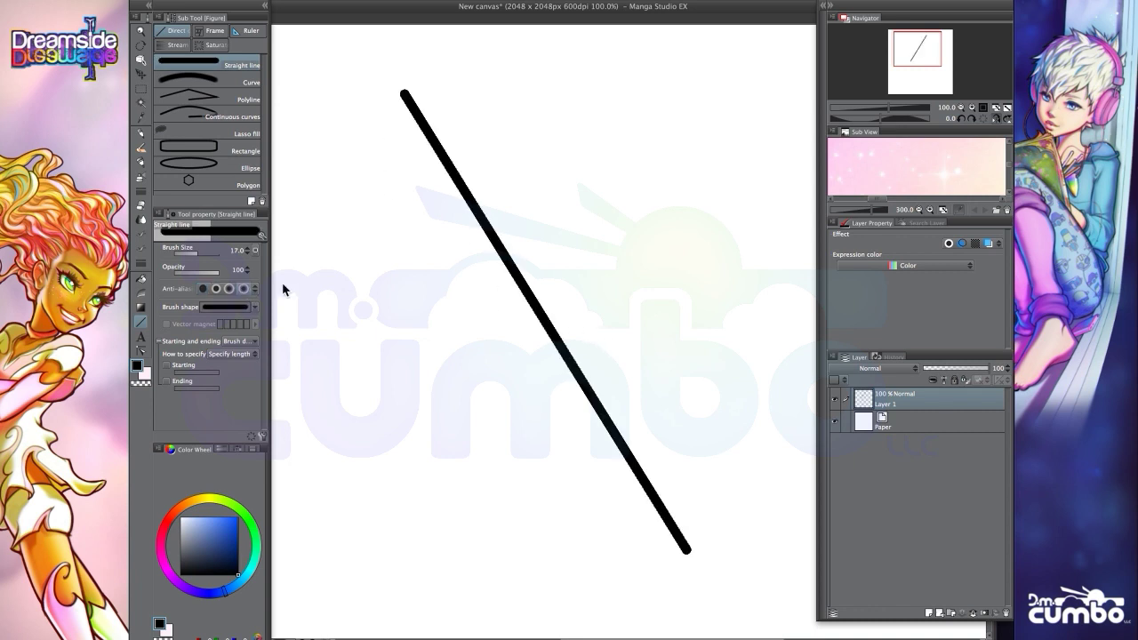
key(ctrl+z)
mouse_move(368, 140)
mouse_down()
mouse_move(445, 183)
mouse_move(750, 486)
mouse_up()
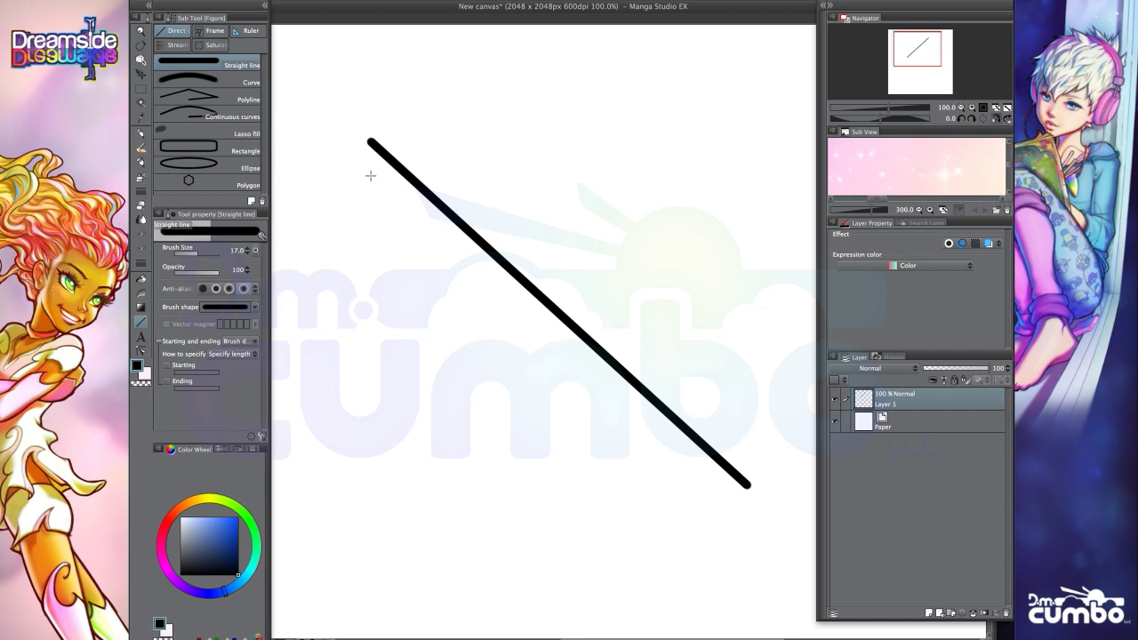
key(ctrl+z)
drag(475, 95, 523, 549)
key(ctrl+z)
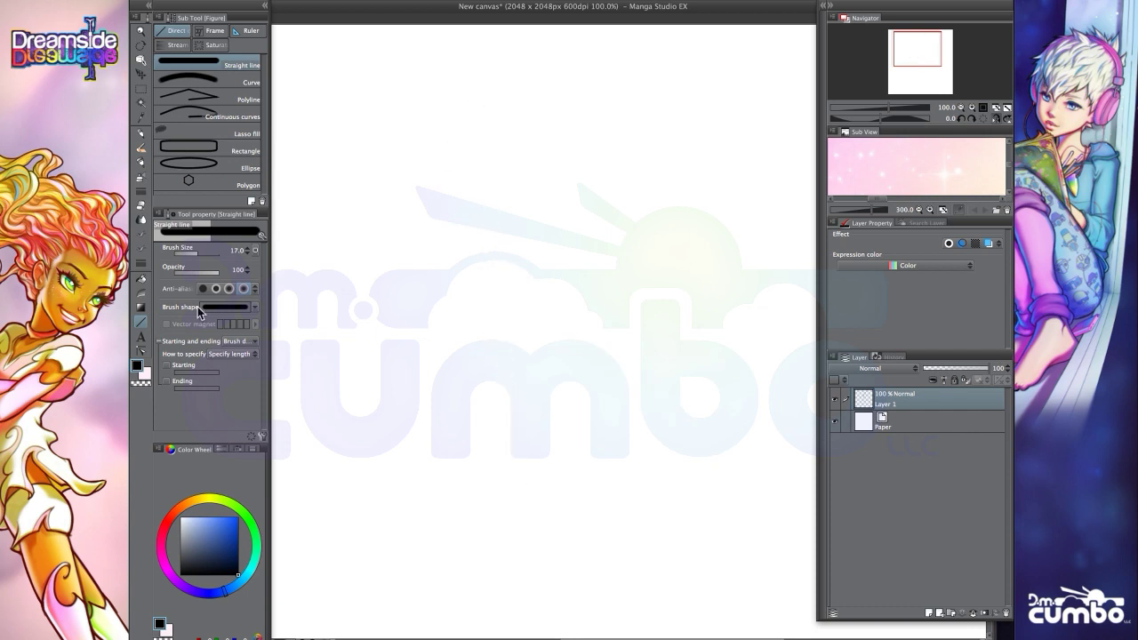
- Turn off anti-aliasing for the Straight line tool, draw a long diagonal line, inspect its edges up close, and undo it
click(206, 291)
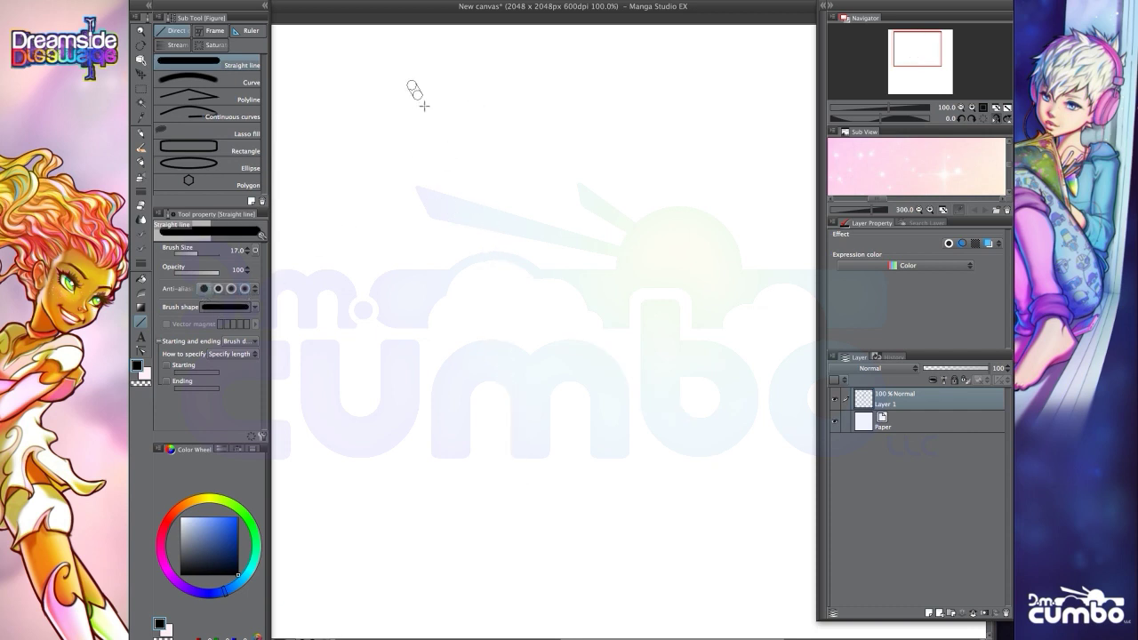
drag(410, 84, 696, 562)
scroll(523, 243, up, 8)
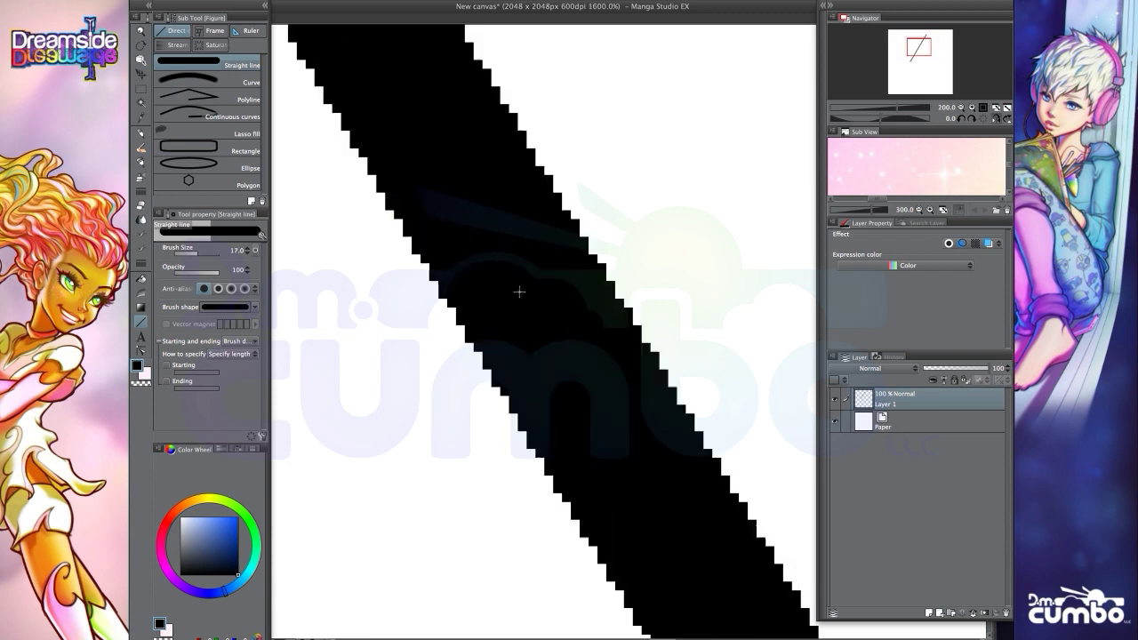
scroll(589, 253, down, 10)
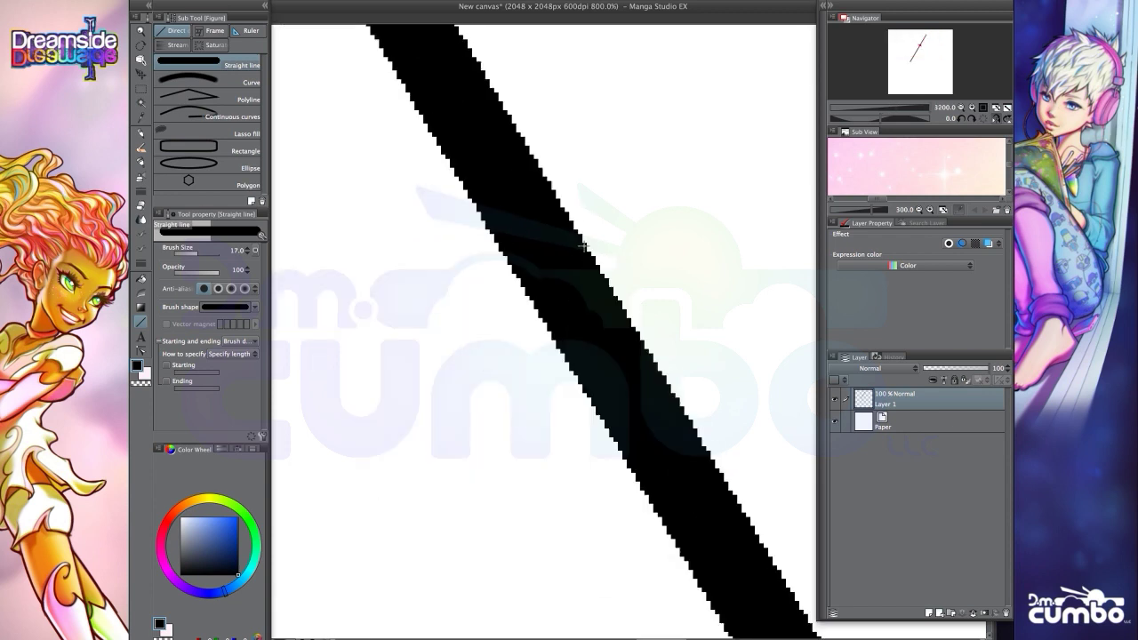
drag(576, 257, 532, 286)
key(super+z)
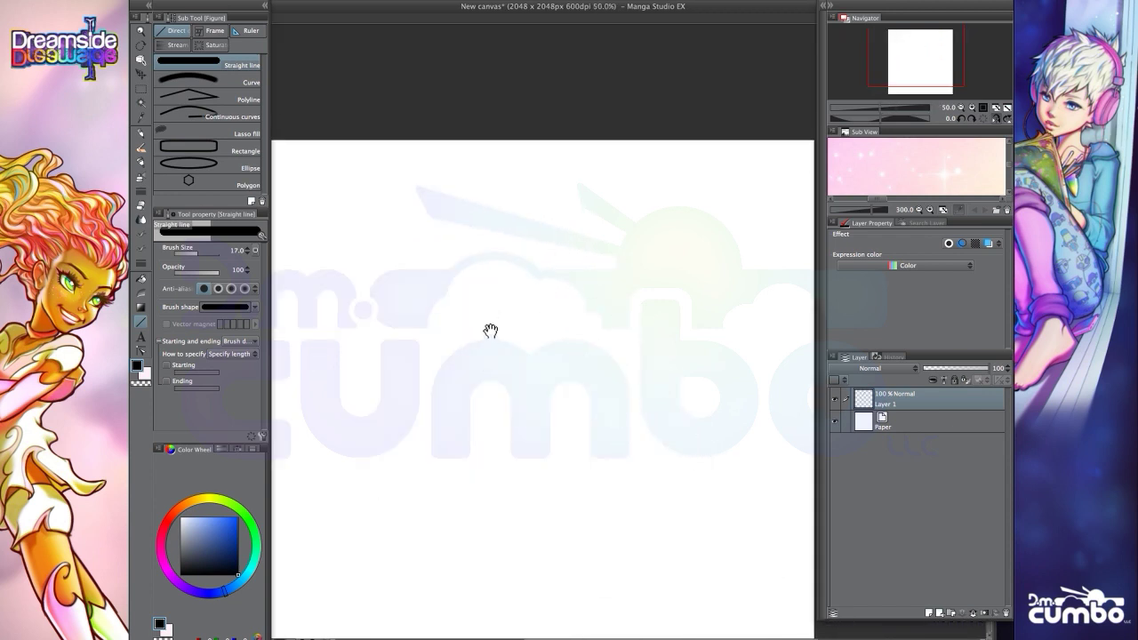
- Restore the strongest anti-aliasing, try a long diagonal straight line at 66.7% zoom, and undo it
drag(491, 330, 487, 222)
scroll(501, 261, up, 1)
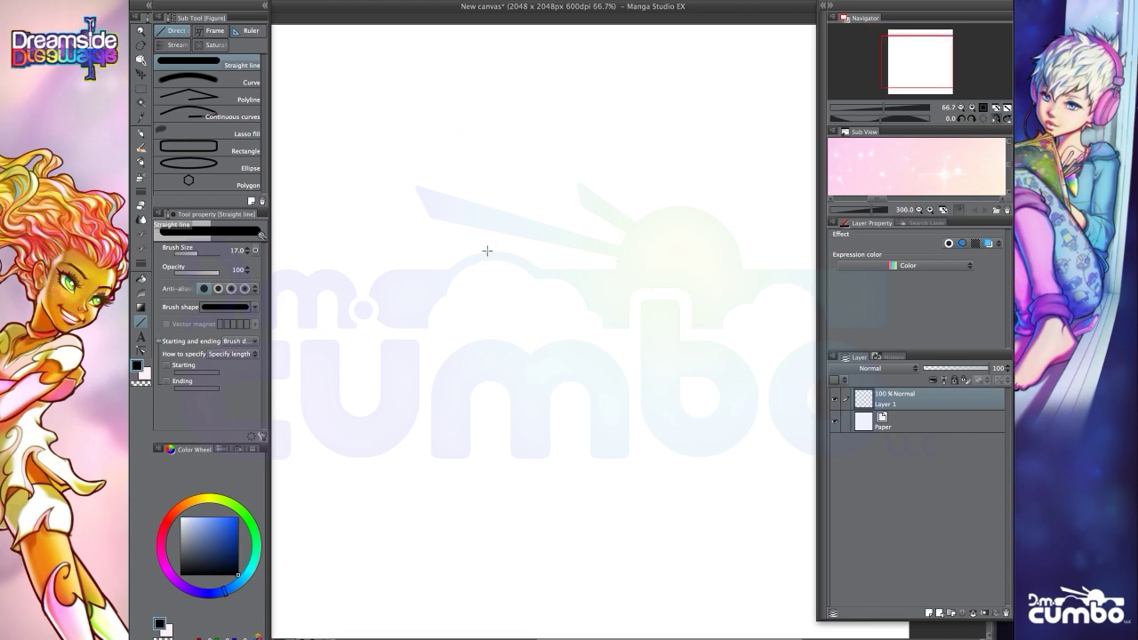
drag(370, 85, 717, 568)
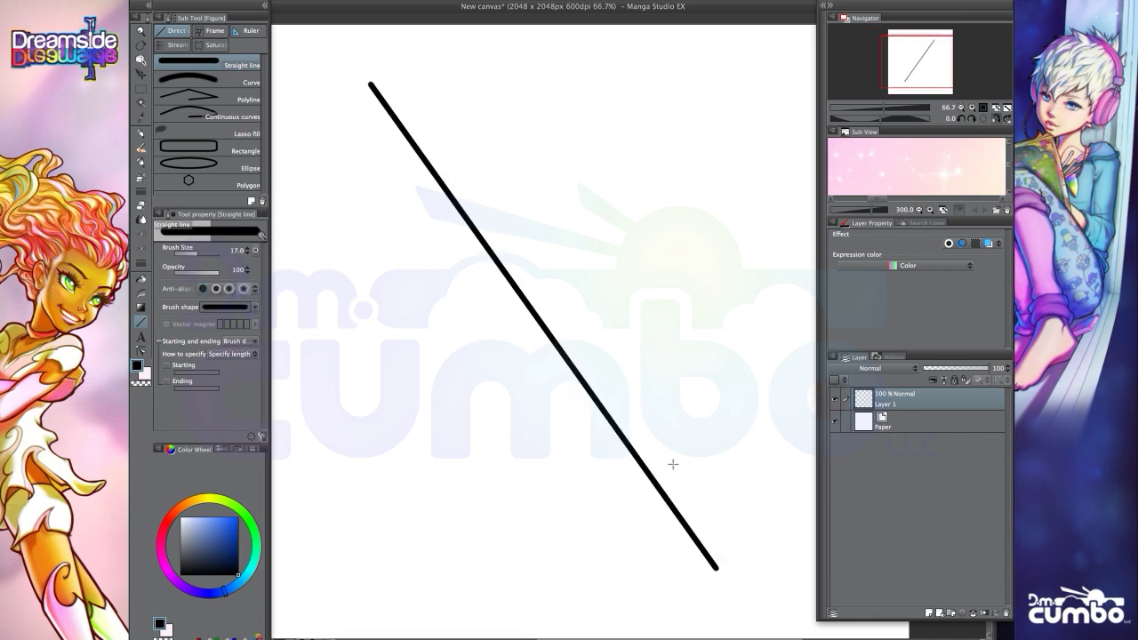
key(ctrl+z)
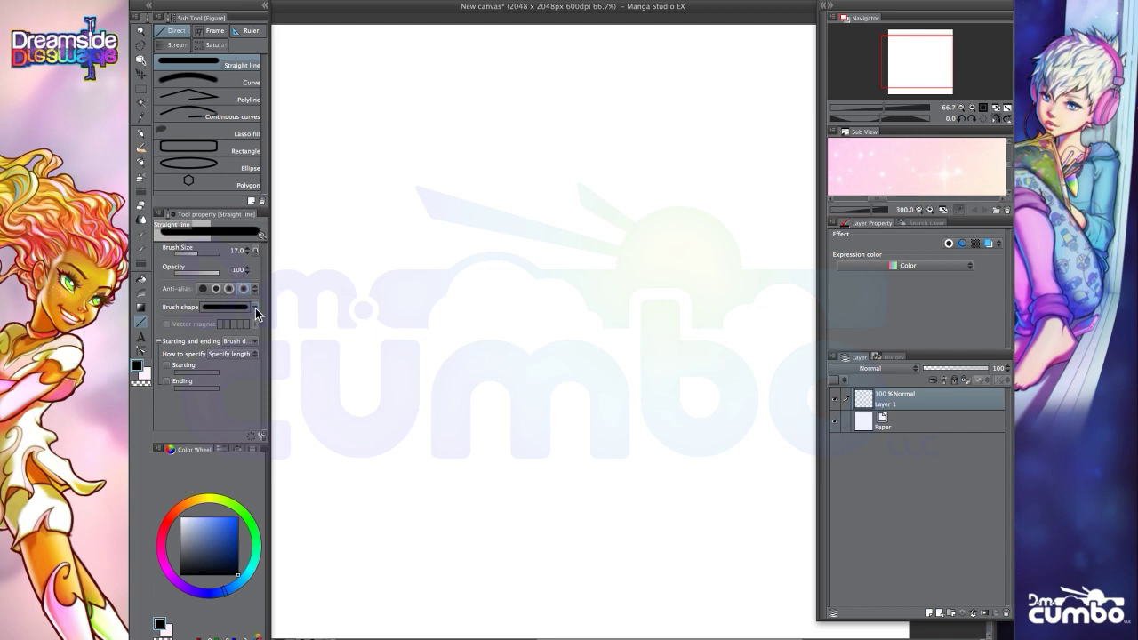
- Set the Straight line tool's brush shape to Pencil, test it with a long diagonal line, and undo the line
click(255, 308)
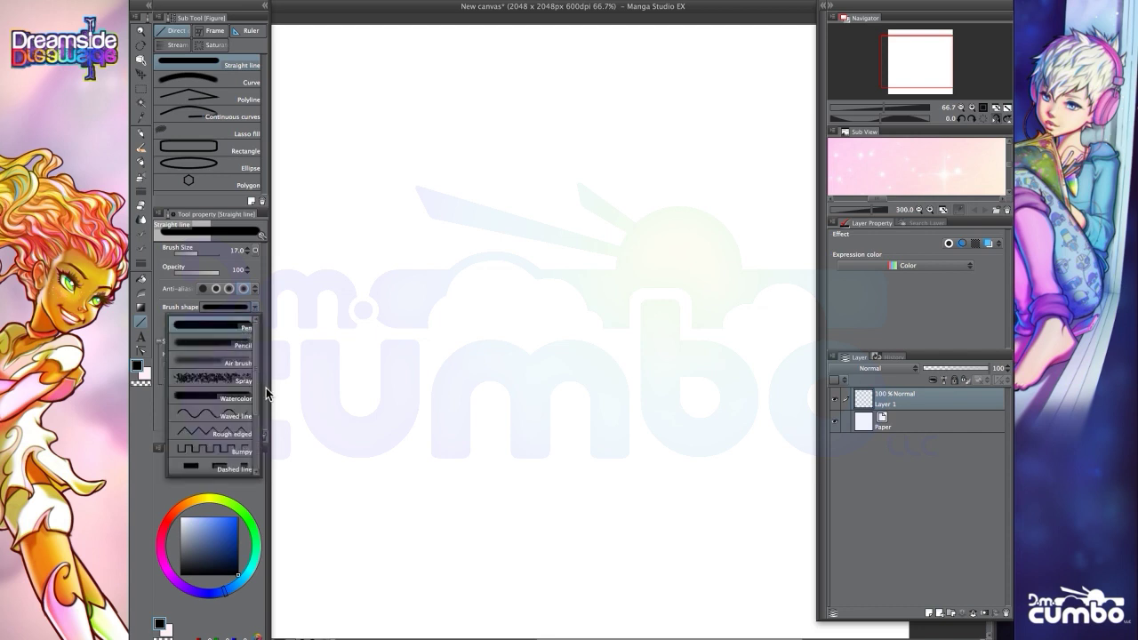
click(212, 341)
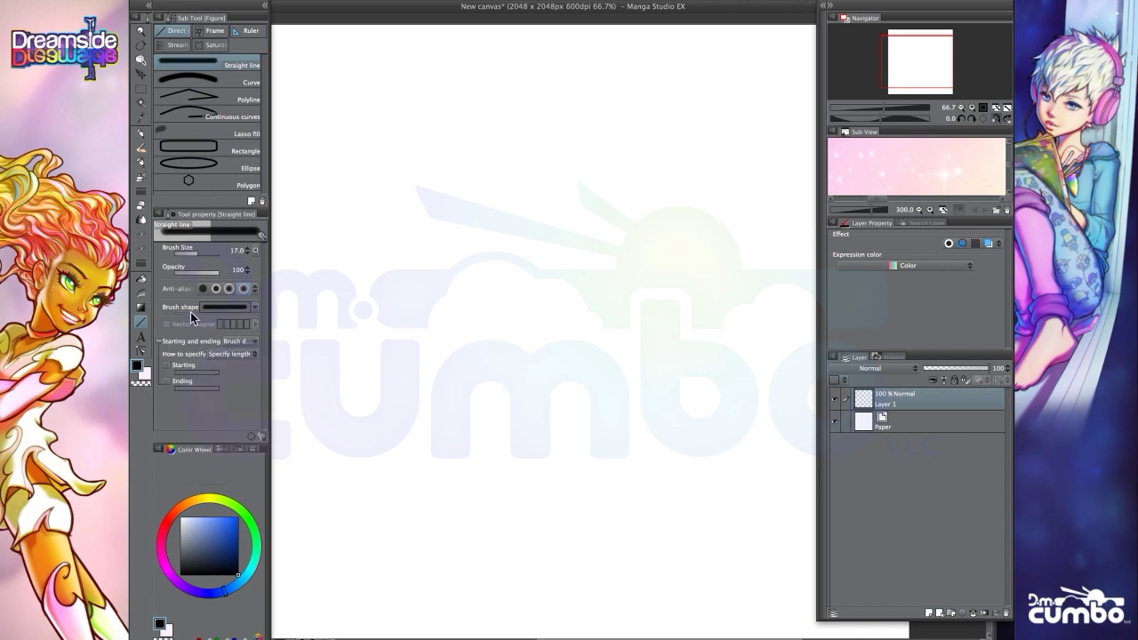
mouse_move(392, 84)
mouse_down()
mouse_move(559, 325)
mouse_move(690, 558)
mouse_up()
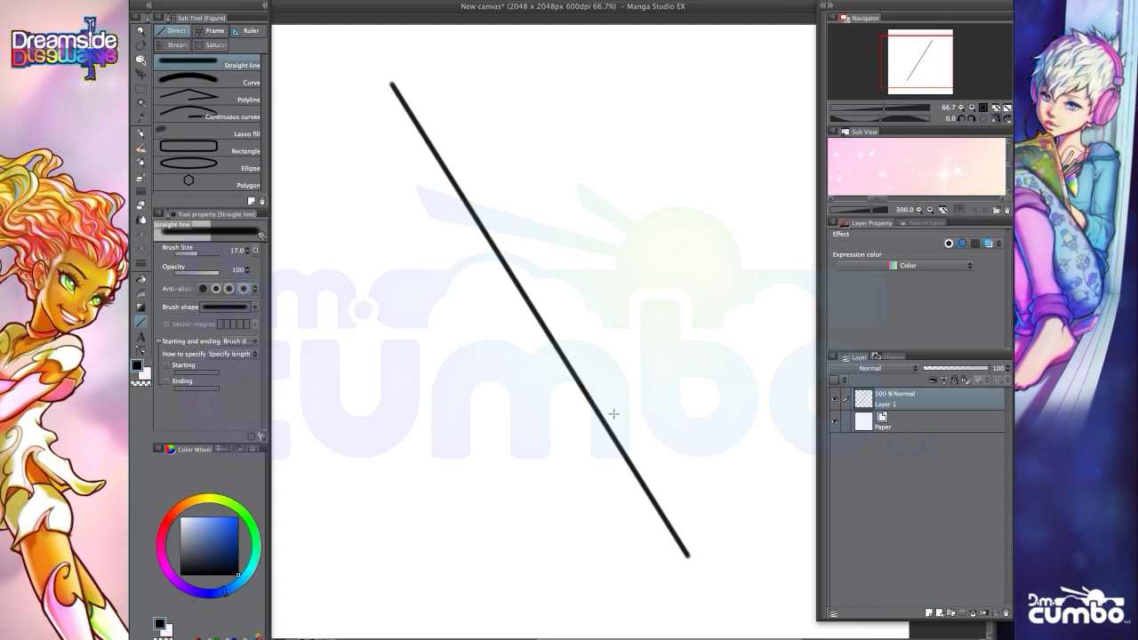
key(ctrl+z)
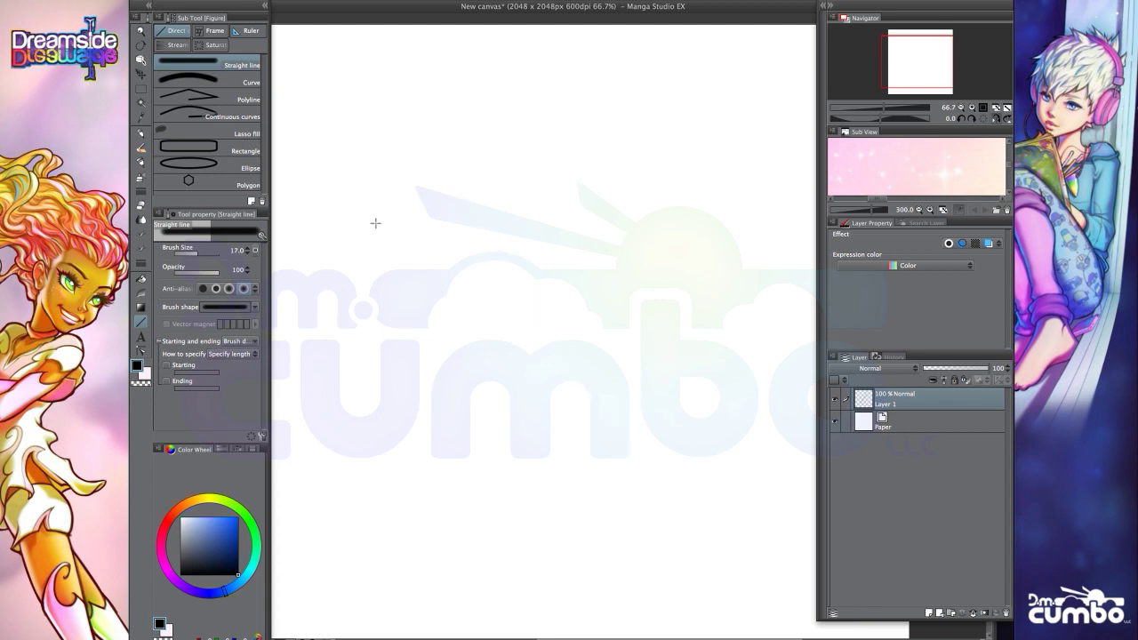
- Try a long arc bowing toward the canvas's upper right with the Curve tool, and undo it
click(200, 80)
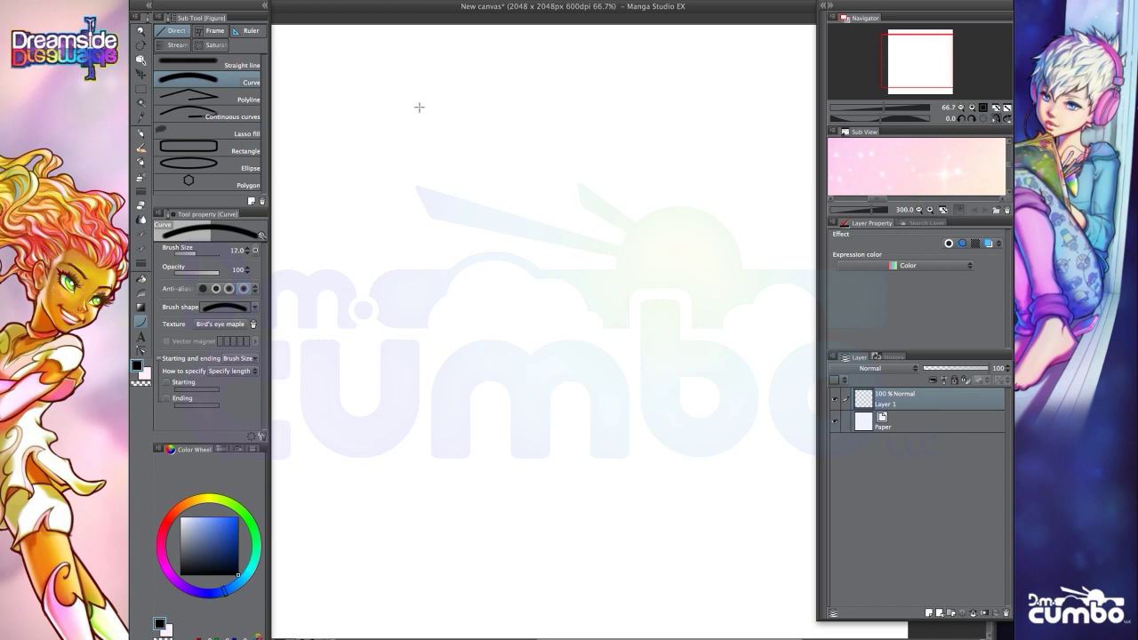
drag(396, 98, 727, 563)
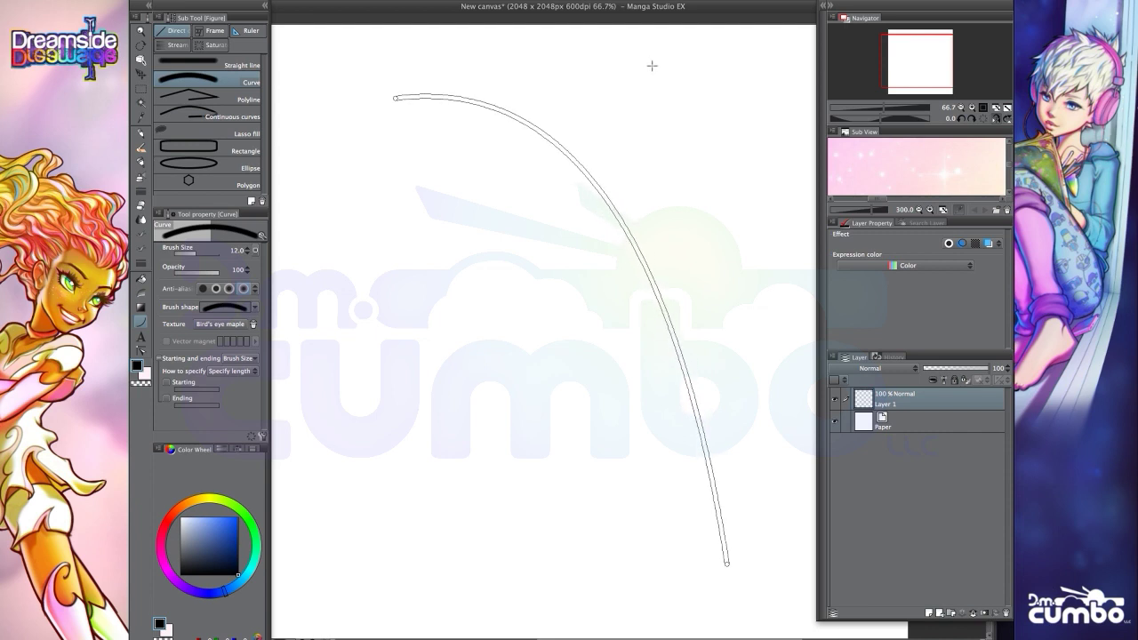
click(652, 65)
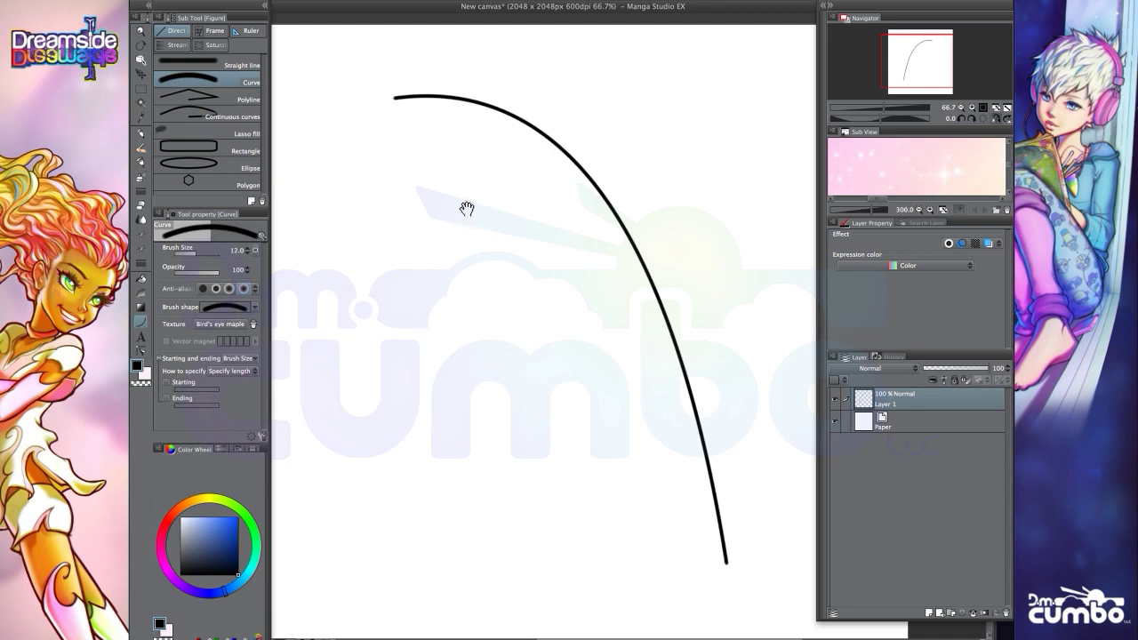
mouse_move(467, 209)
mouse_down()
mouse_move(510, 249)
mouse_move(450, 261)
mouse_move(405, 239)
mouse_up()
key(super+z)
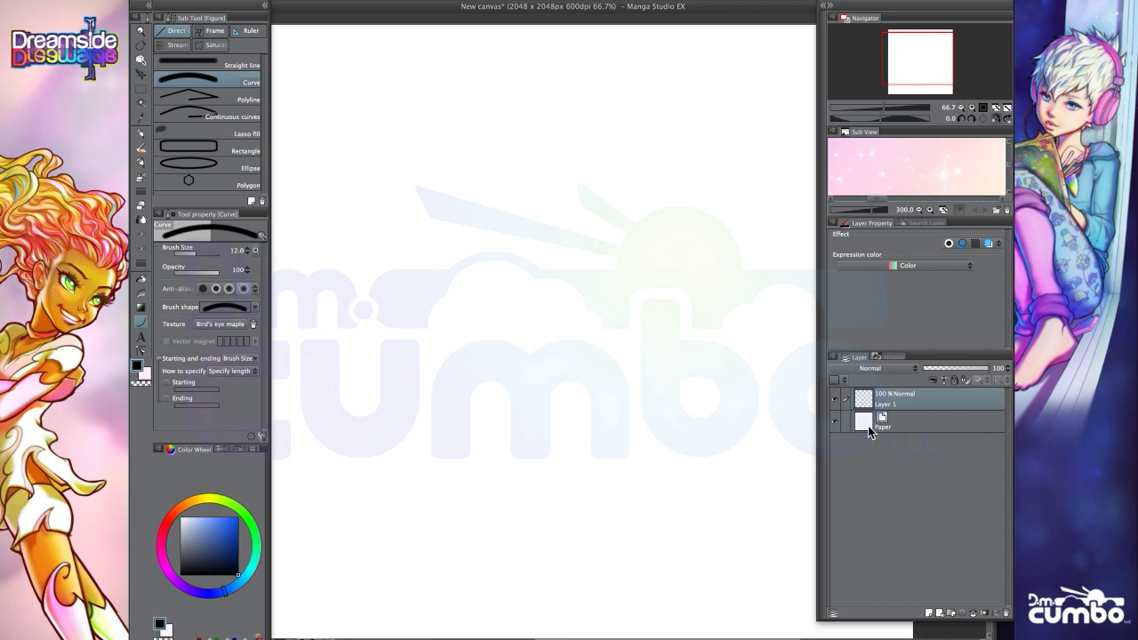
- Switch to the open ds_storybook illustration and keep the tool and layer palettes displayed
key(Tab)
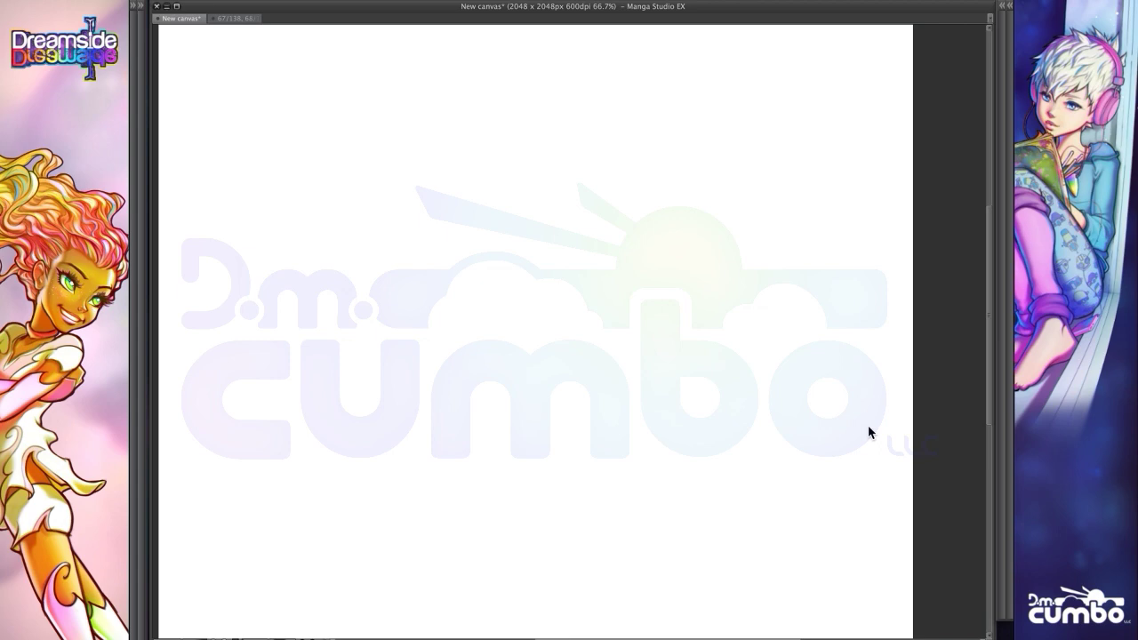
click(230, 18)
key(Tab)
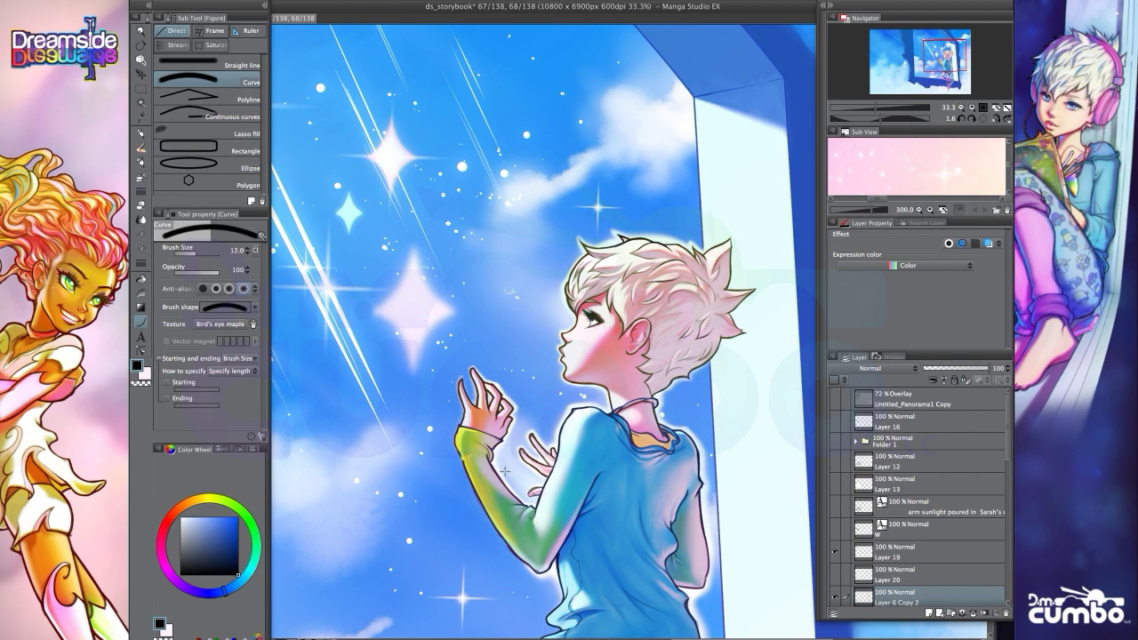
- Examine the line art around the character's hands and face, moving in to 100% zoom
drag(488, 388, 478, 332)
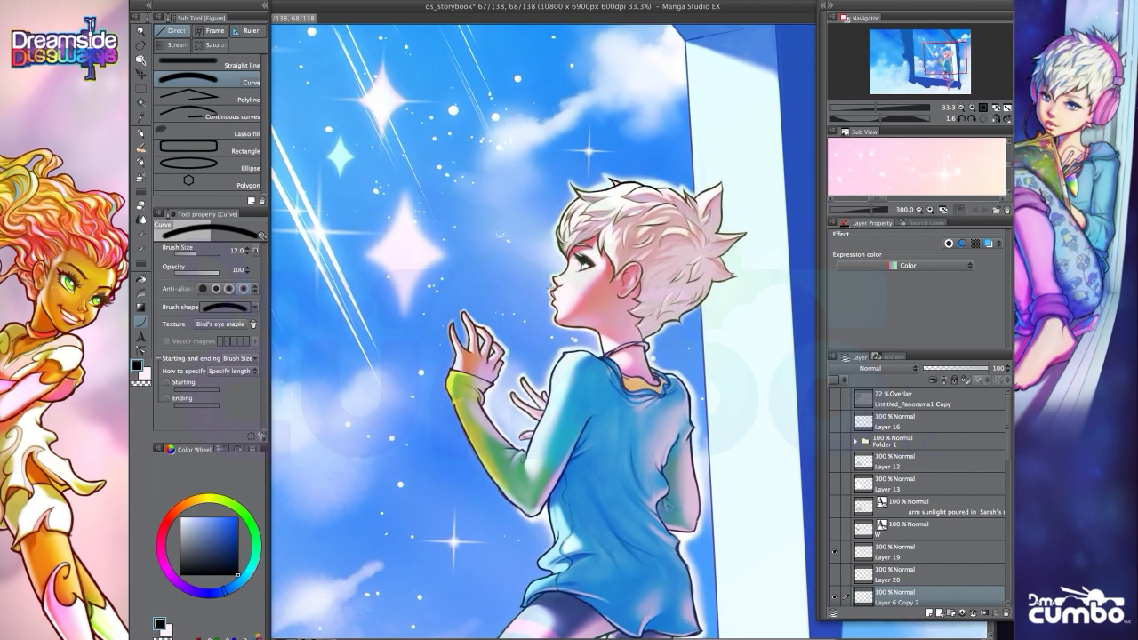
super+click(548, 280)
super+click(548, 279)
drag(463, 276, 457, 206)
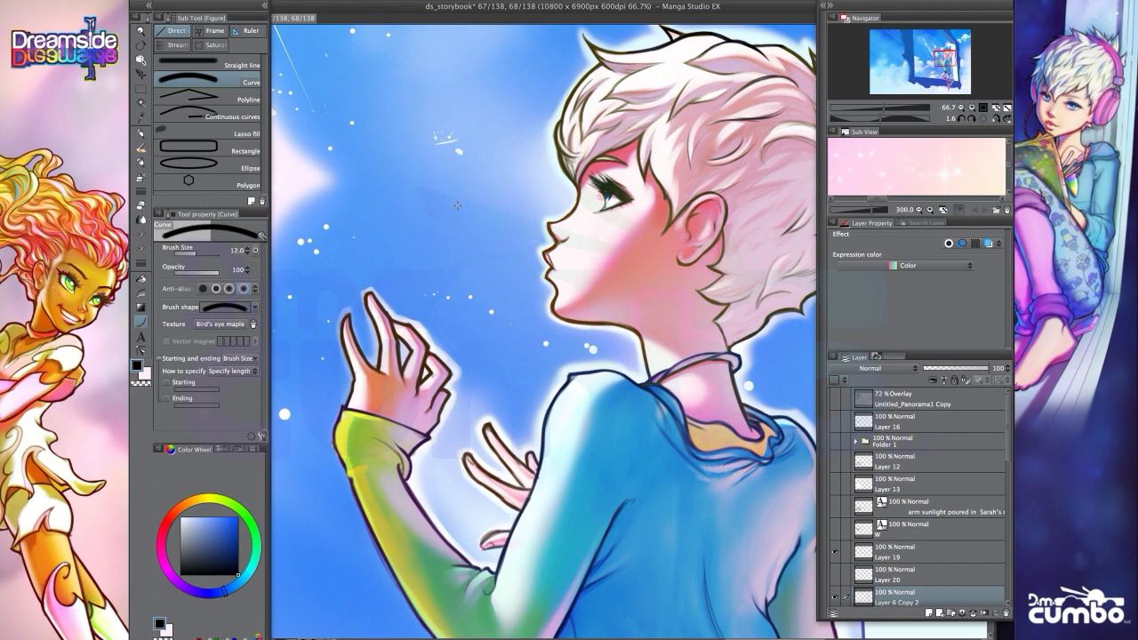
drag(458, 205, 423, 281)
super+click(521, 262)
drag(533, 350, 440, 356)
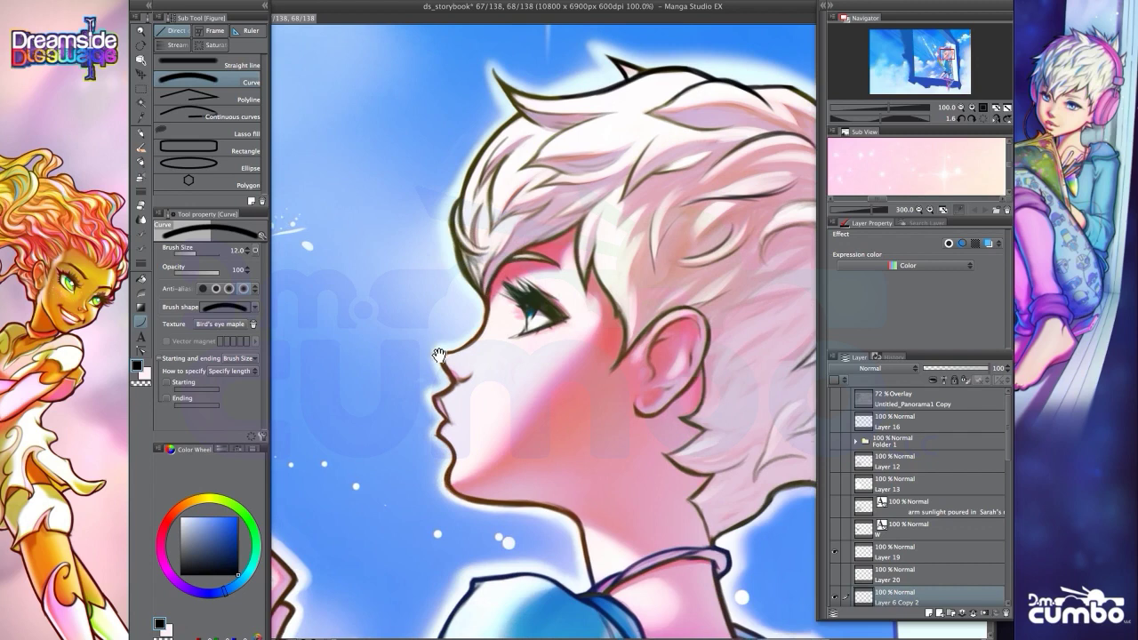
drag(381, 403, 419, 353)
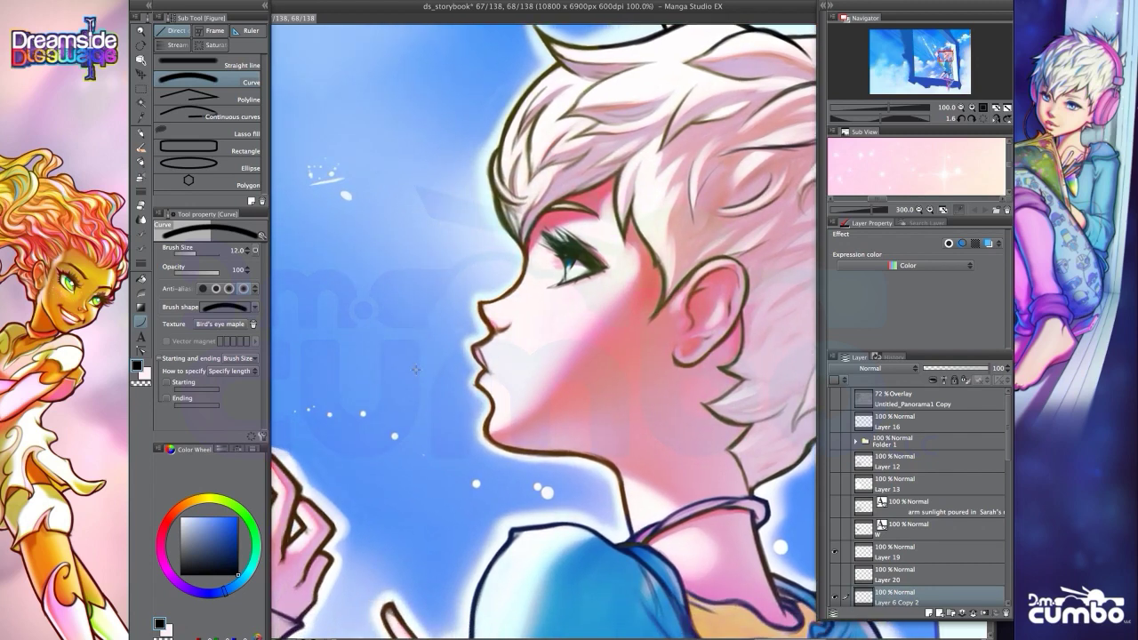
- Hide and reshow the Layer 6 Copy 2 line art layer, and lower its opacity to 23%
click(836, 598)
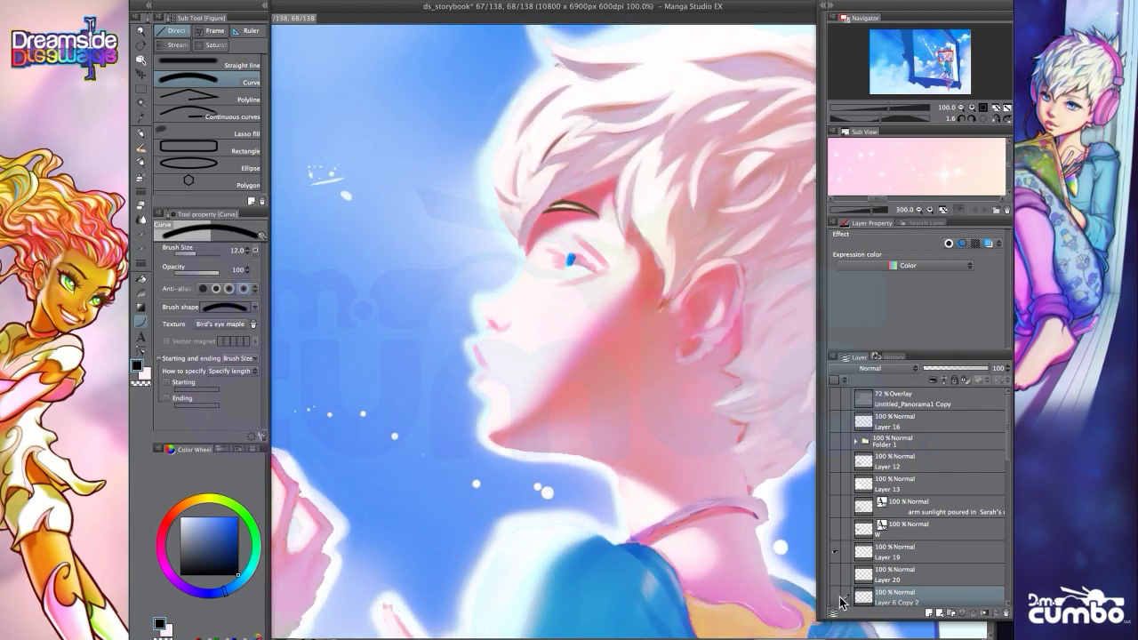
click(837, 600)
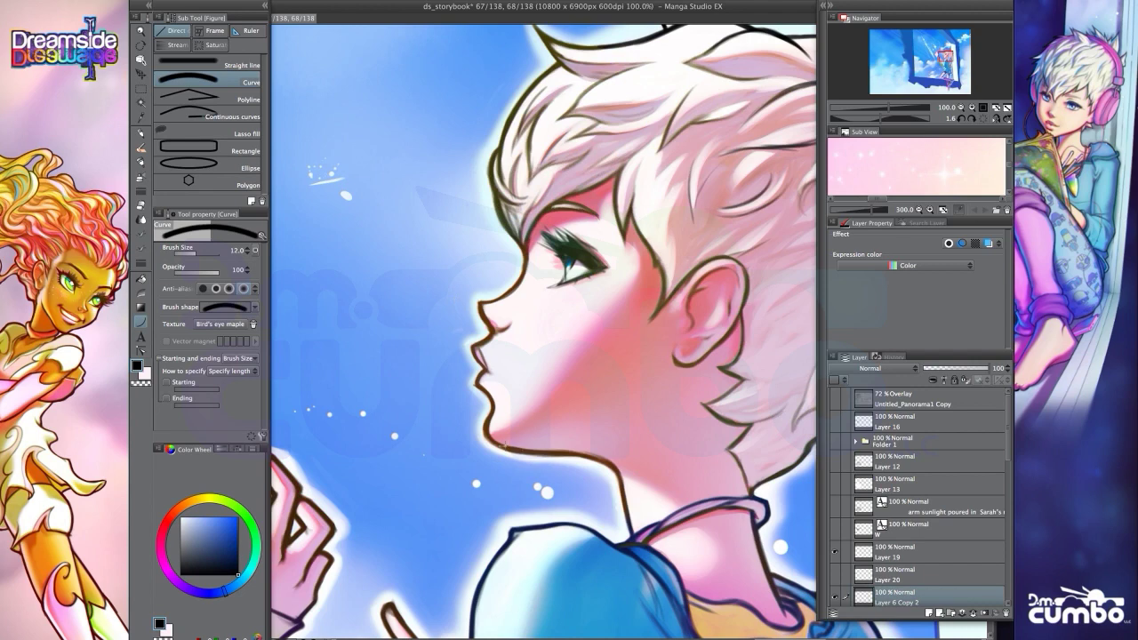
drag(407, 372, 361, 358)
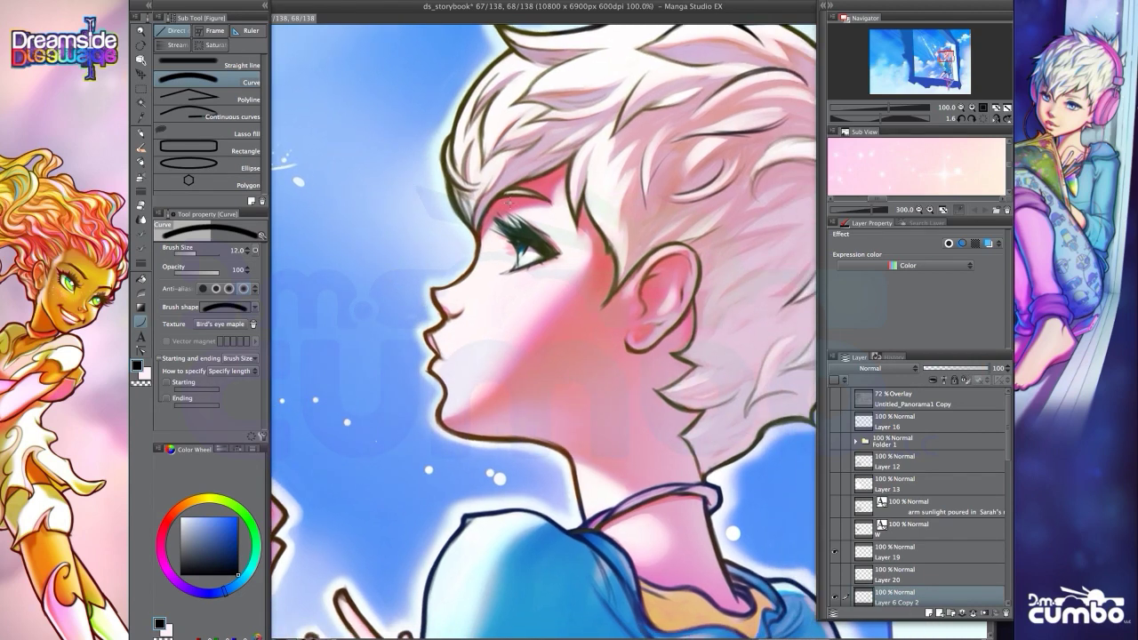
click(935, 373)
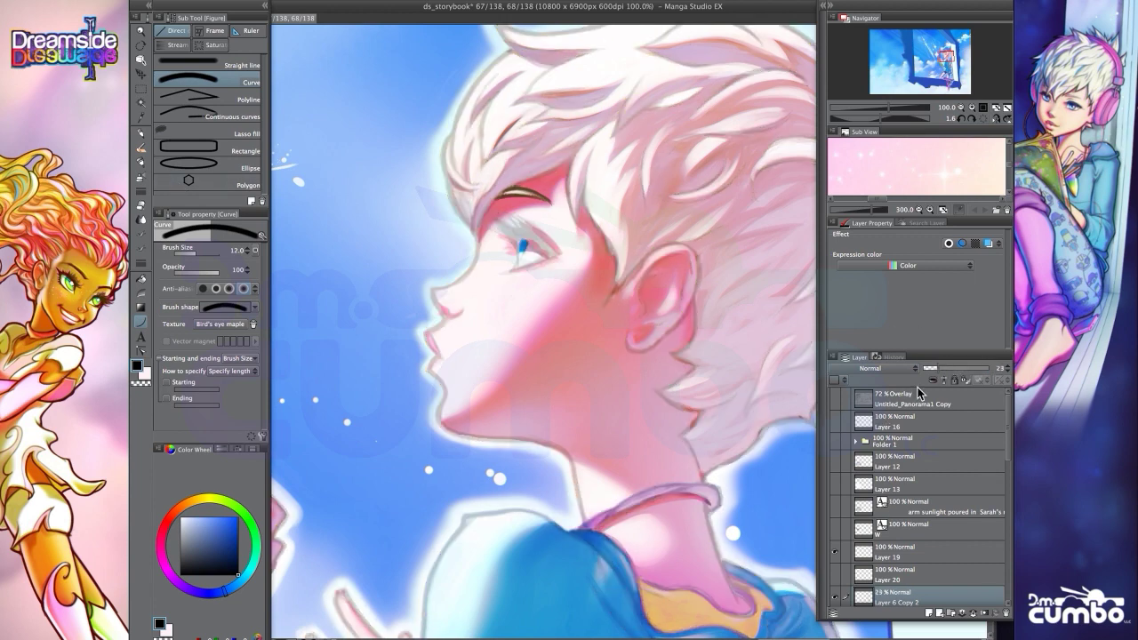
- Add a new layer above the line art and trace the front edge of the neck with the Curve tool
click(928, 612)
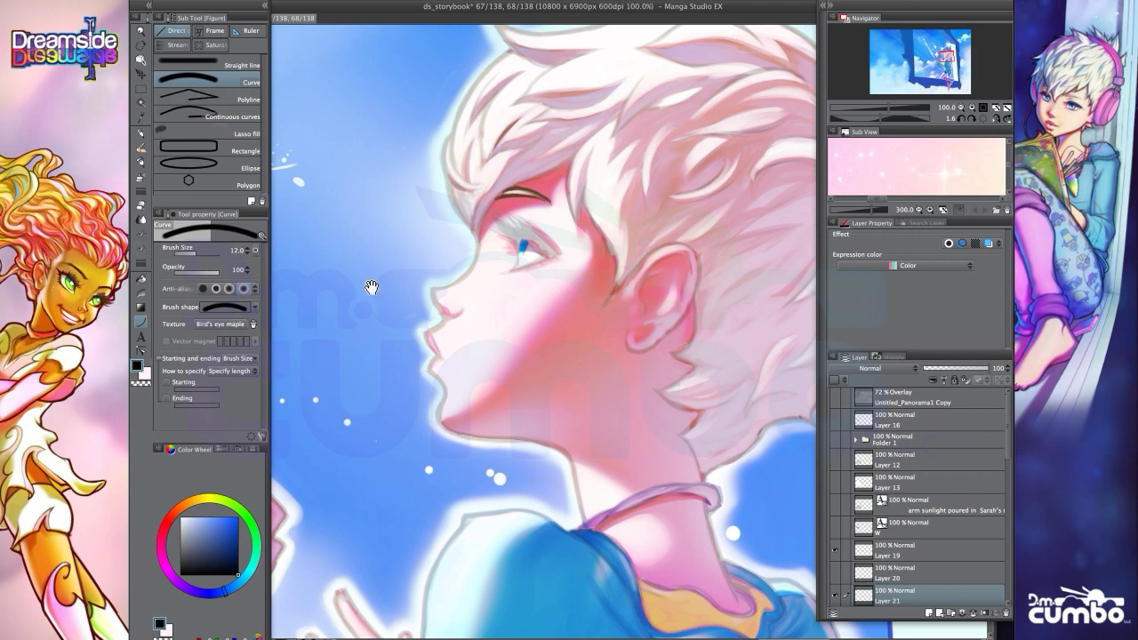
drag(371, 287, 405, 285)
super+click(512, 438)
drag(502, 446, 442, 384)
scroll(592, 488, up, 4)
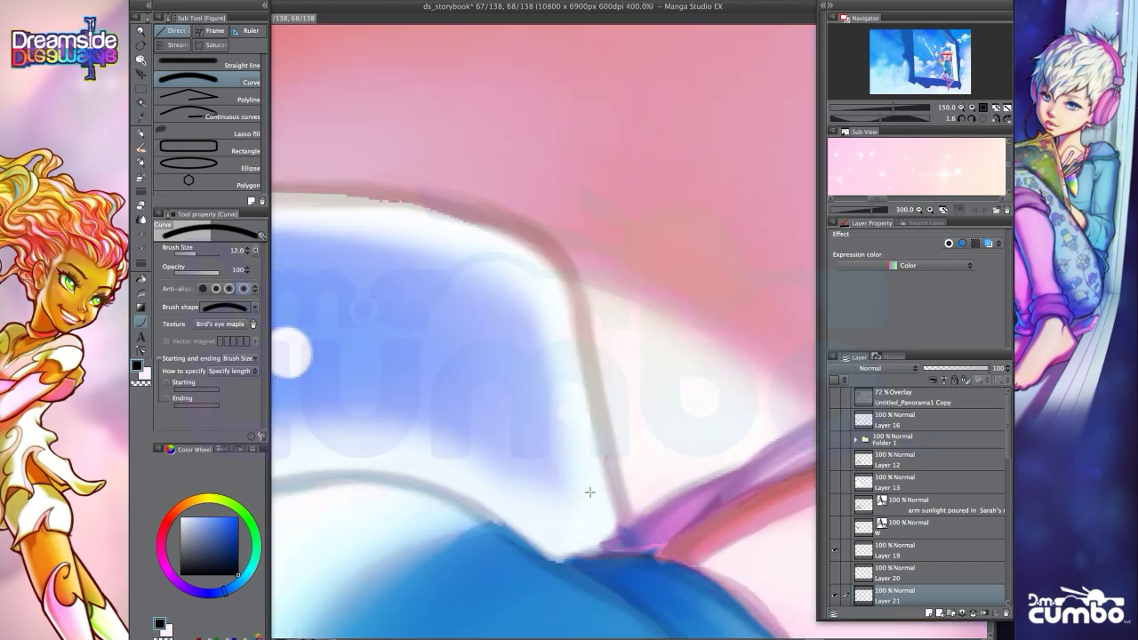
drag(652, 481, 667, 487)
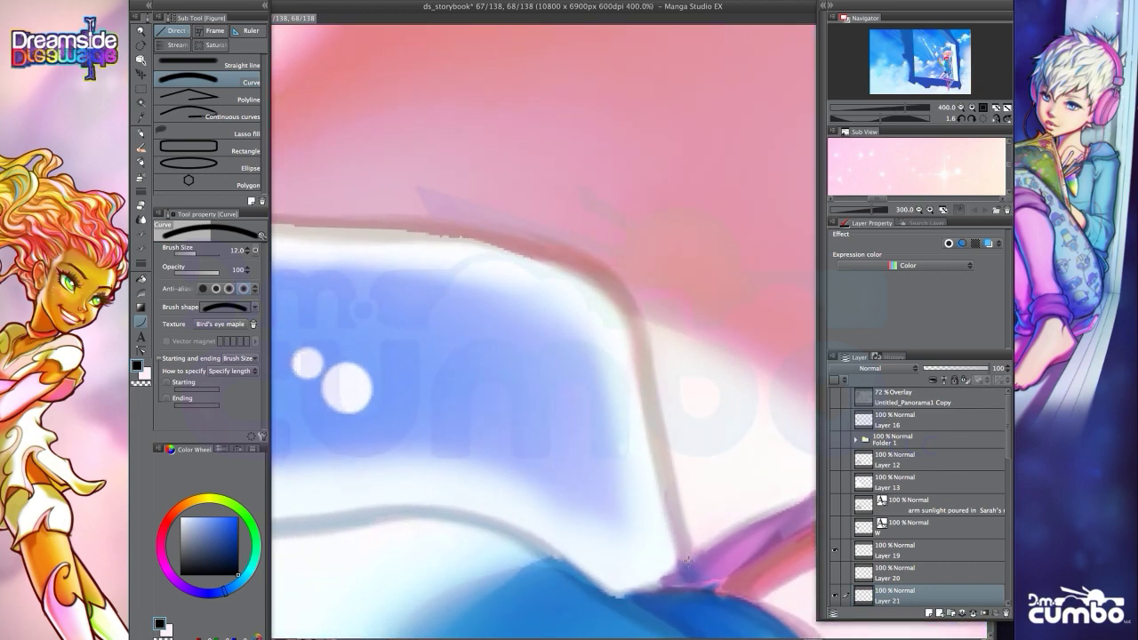
drag(688, 561, 637, 321)
click(651, 416)
- Trace the jawline and chin with connected black curves, up to the base of the lower lip
drag(636, 403, 681, 482)
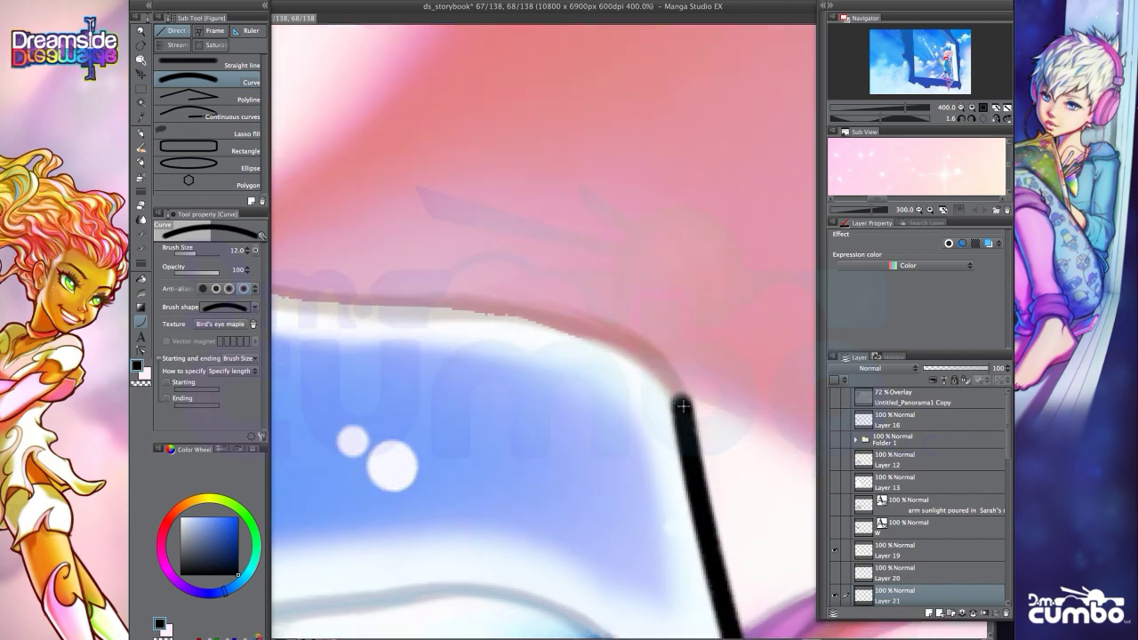
drag(683, 406, 516, 318)
click(649, 324)
drag(382, 323, 550, 376)
mouse_move(695, 368)
mouse_down()
mouse_move(470, 351)
mouse_move(495, 361)
mouse_move(483, 364)
mouse_move(356, 328)
mouse_move(467, 415)
mouse_move(445, 364)
mouse_move(450, 322)
mouse_move(476, 407)
mouse_move(516, 374)
mouse_move(516, 358)
mouse_move(510, 400)
mouse_move(472, 321)
mouse_up()
click(498, 359)
click(373, 336)
click(437, 360)
click(507, 378)
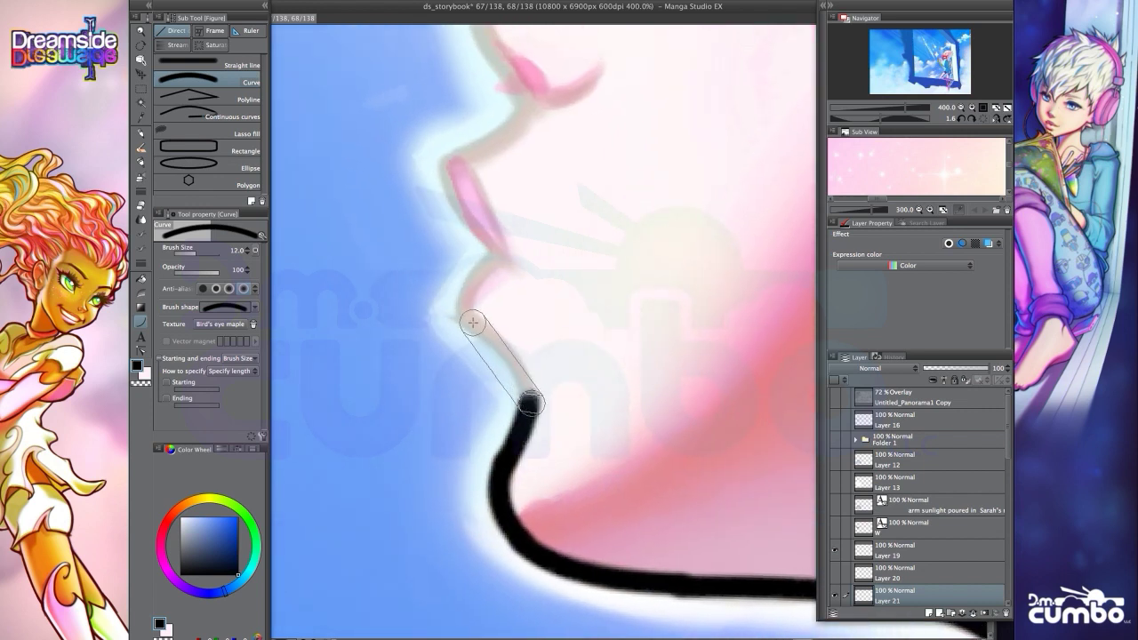
click(516, 341)
- Trace the outward bulge of the lower lip with a short curve joined to the chin line
scroll(459, 339, down, 2)
drag(412, 315, 452, 365)
scroll(479, 378, up, 4)
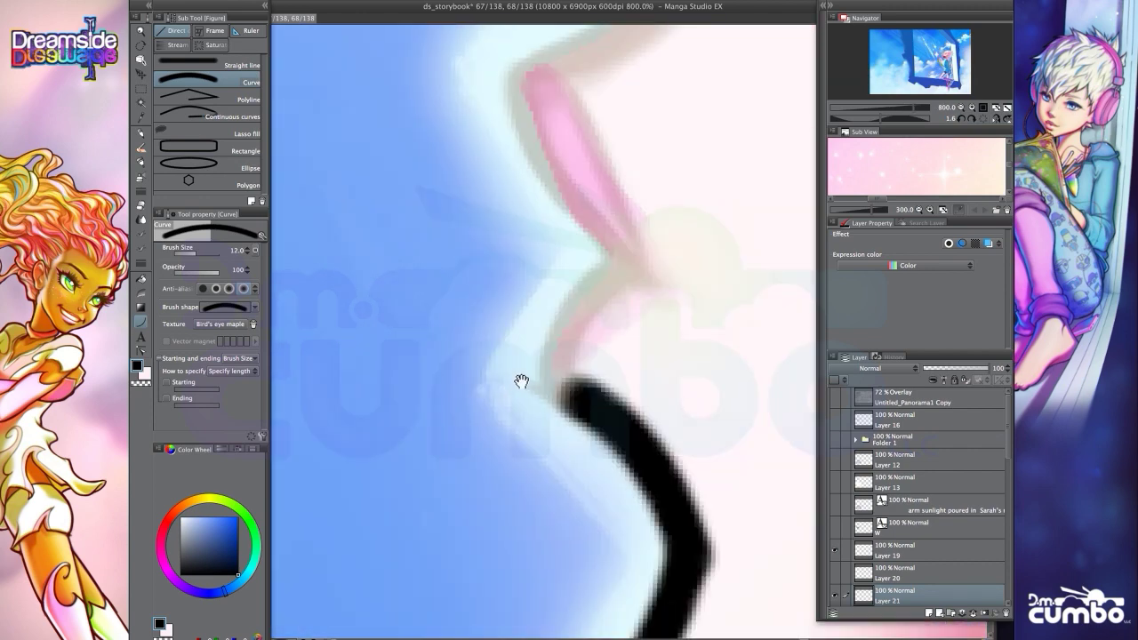
scroll(521, 381, down, 4)
scroll(507, 383, up, 2)
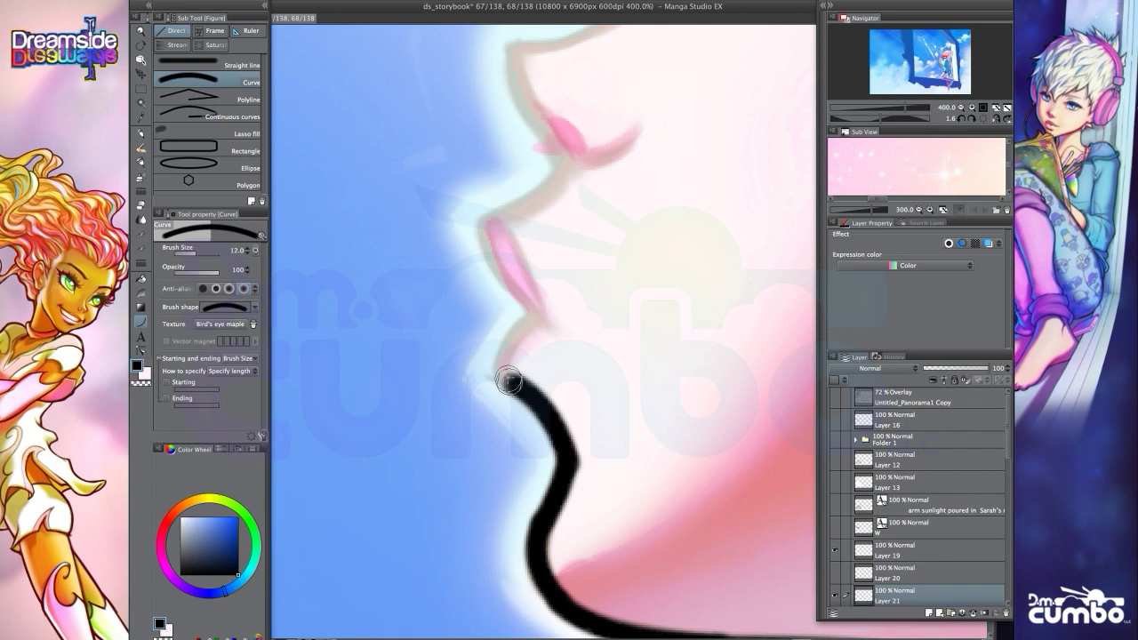
drag(509, 382, 539, 317)
click(503, 332)
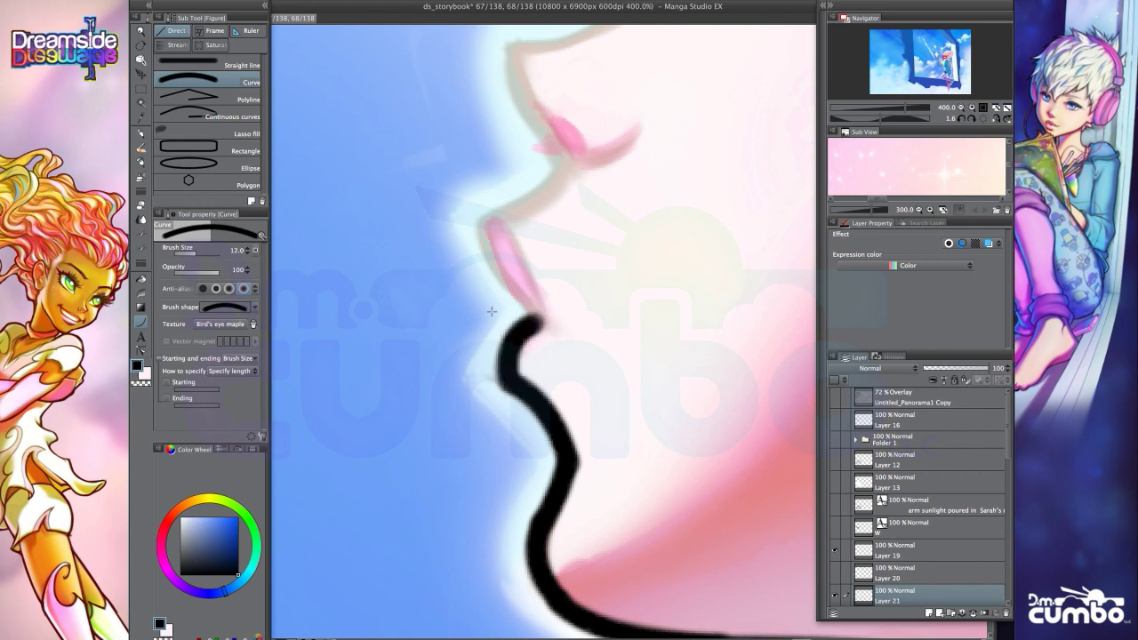
- Trace the upper lip, the groove above it and the underside of the nose up to its tip
mouse_move(514, 285)
mouse_down()
mouse_move(537, 356)
mouse_move(514, 293)
mouse_move(592, 245)
mouse_up()
click(516, 292)
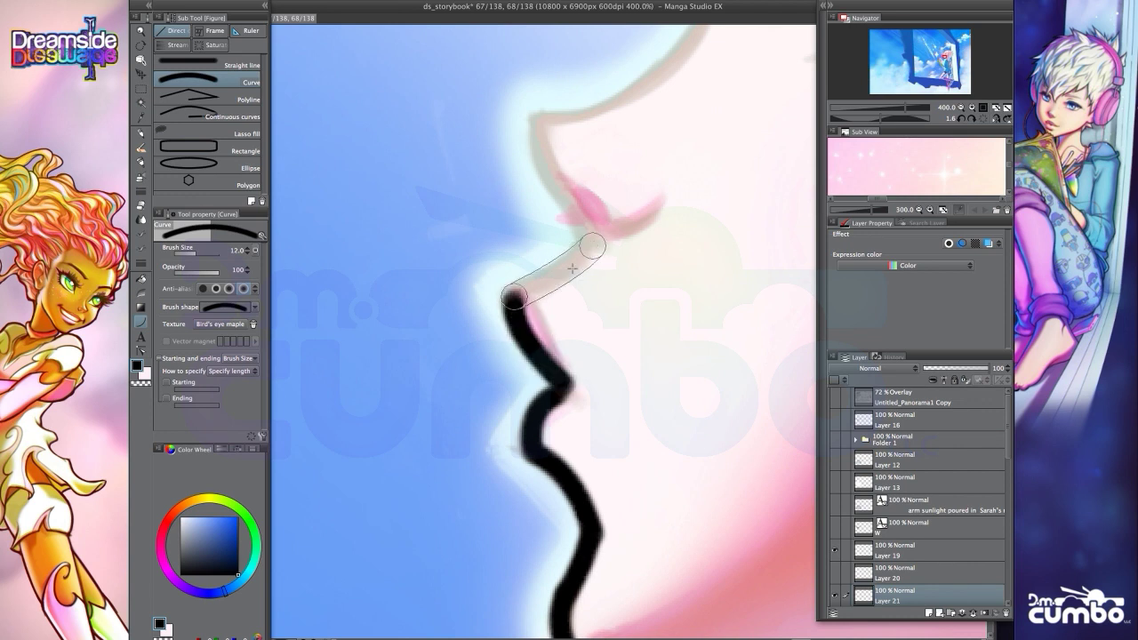
click(594, 245)
scroll(592, 340, up, 3)
mouse_move(612, 362)
mouse_down()
mouse_move(569, 294)
mouse_move(553, 236)
mouse_up()
click(576, 305)
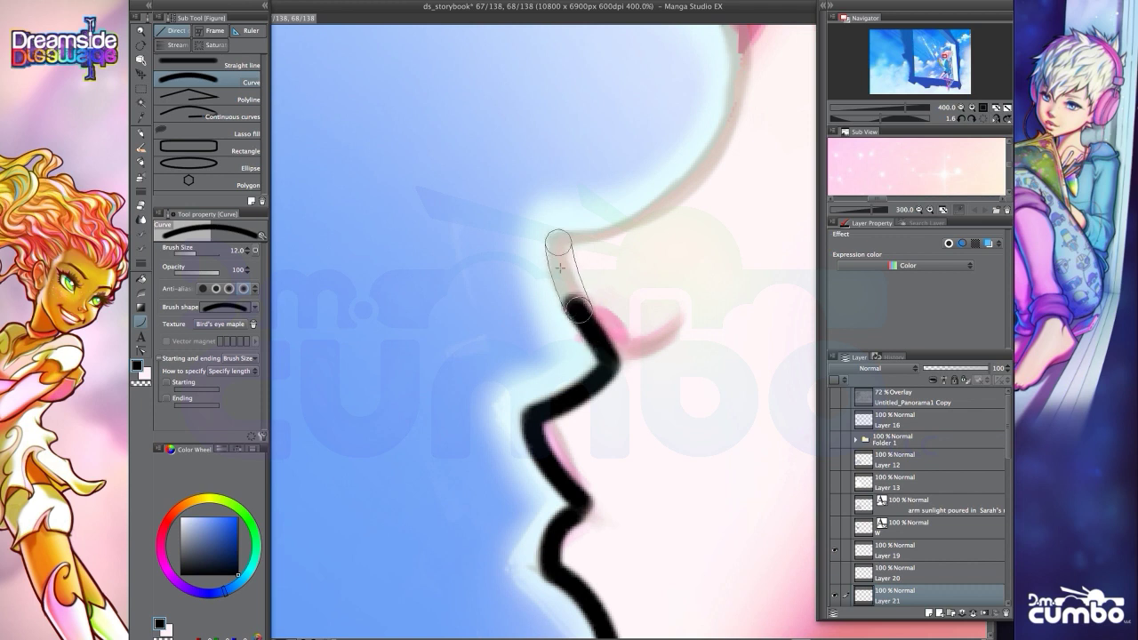
click(553, 235)
- Trace the bridge of the nose from its tip up to the hairline with two connected curves
scroll(524, 254, up, 5)
drag(486, 400, 624, 334)
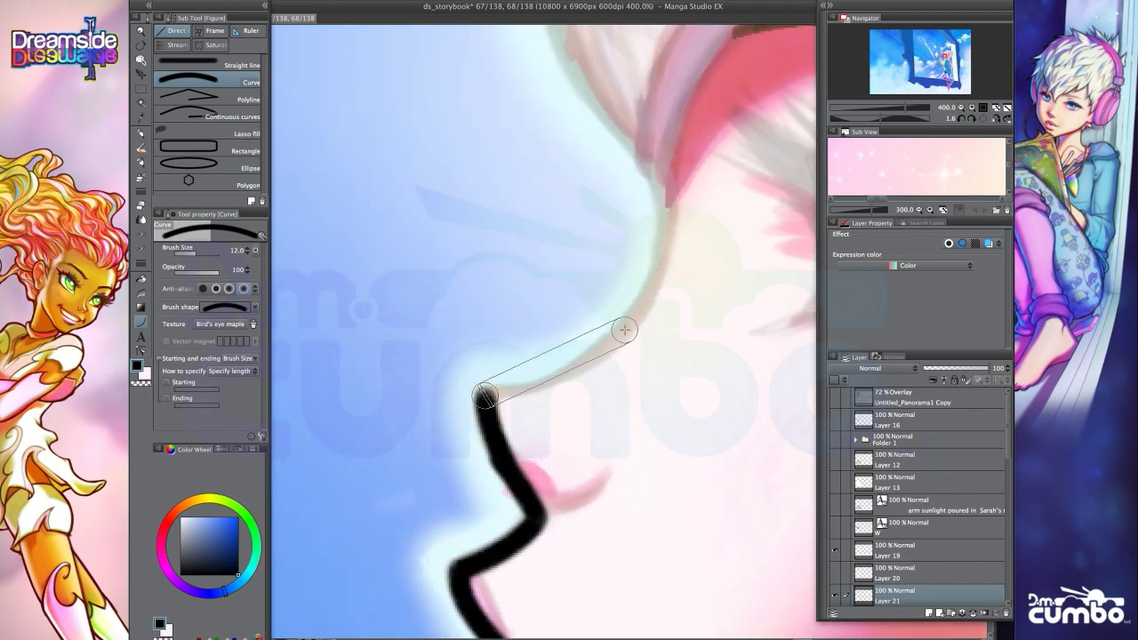
click(570, 389)
scroll(625, 364, up, 3)
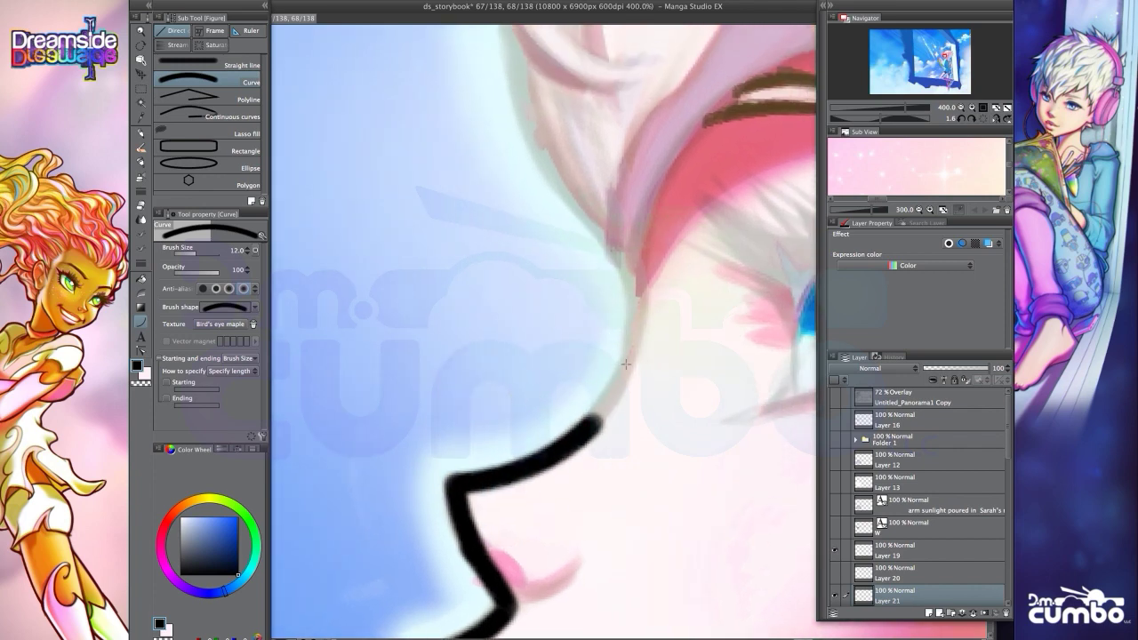
mouse_move(592, 426)
mouse_down()
mouse_move(635, 287)
mouse_move(628, 260)
mouse_up()
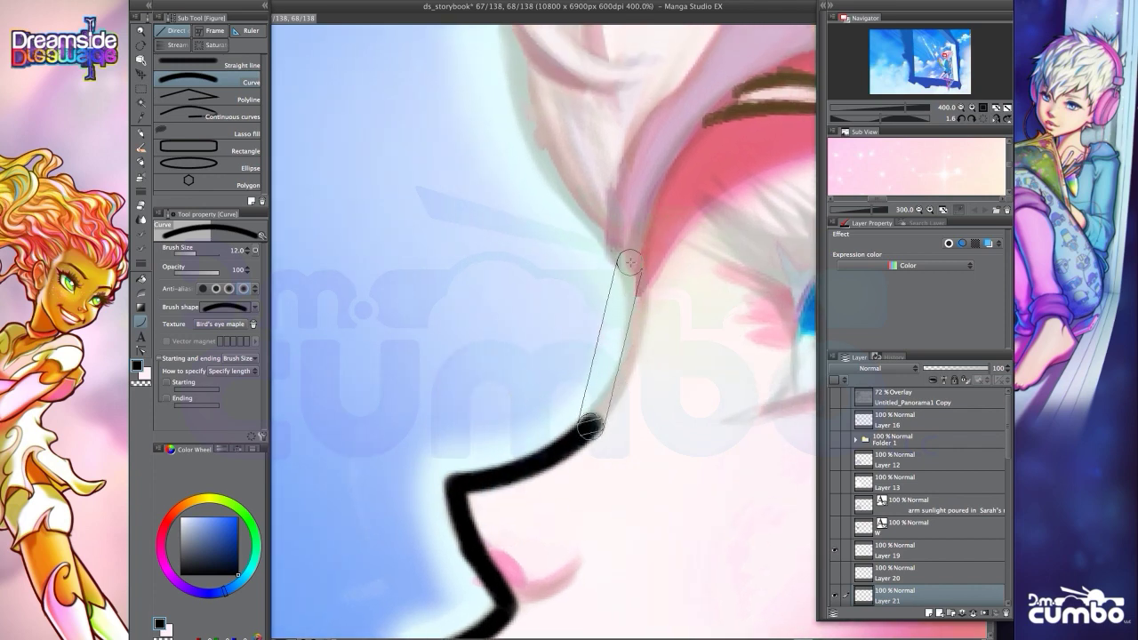
click(656, 358)
key(super+minus)
key(super+minus)
key(super+minus)
drag(475, 333, 485, 312)
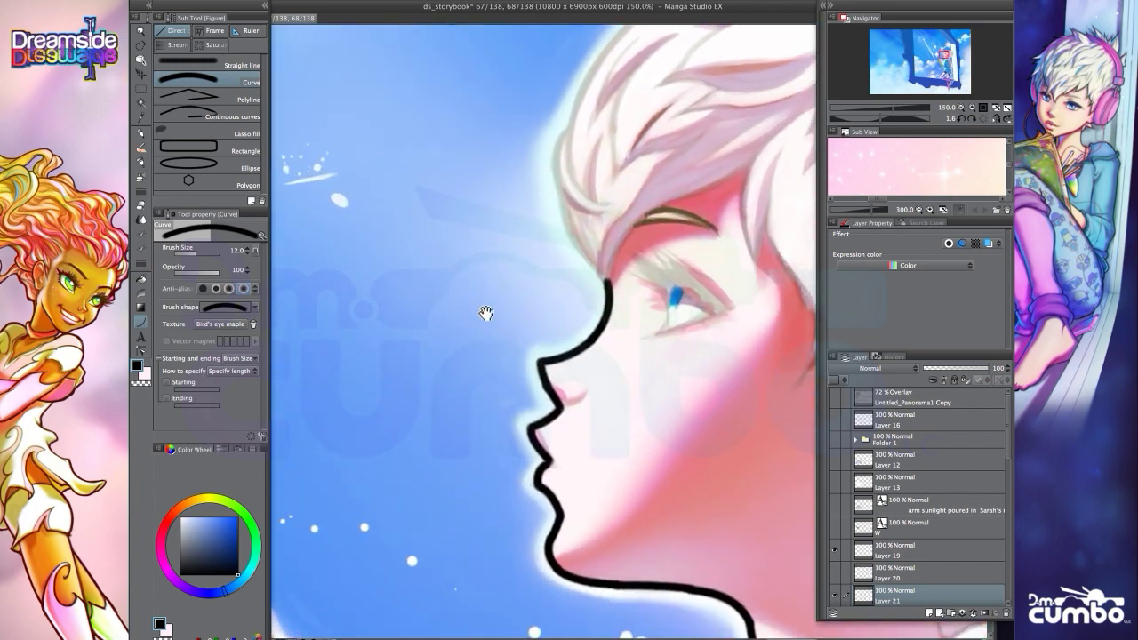
- Try a long curve in the open sky in front of the face, and undo it
drag(380, 295, 353, 251)
drag(383, 135, 461, 492)
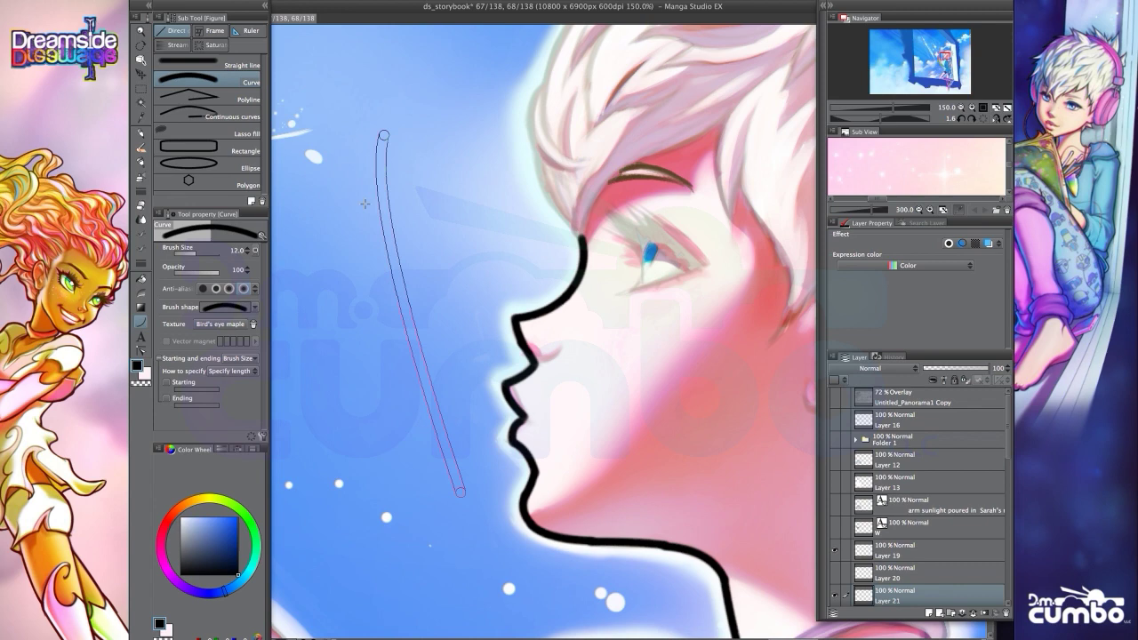
mouse_move(369, 200)
mouse_down()
mouse_move(408, 238)
mouse_move(359, 195)
mouse_up()
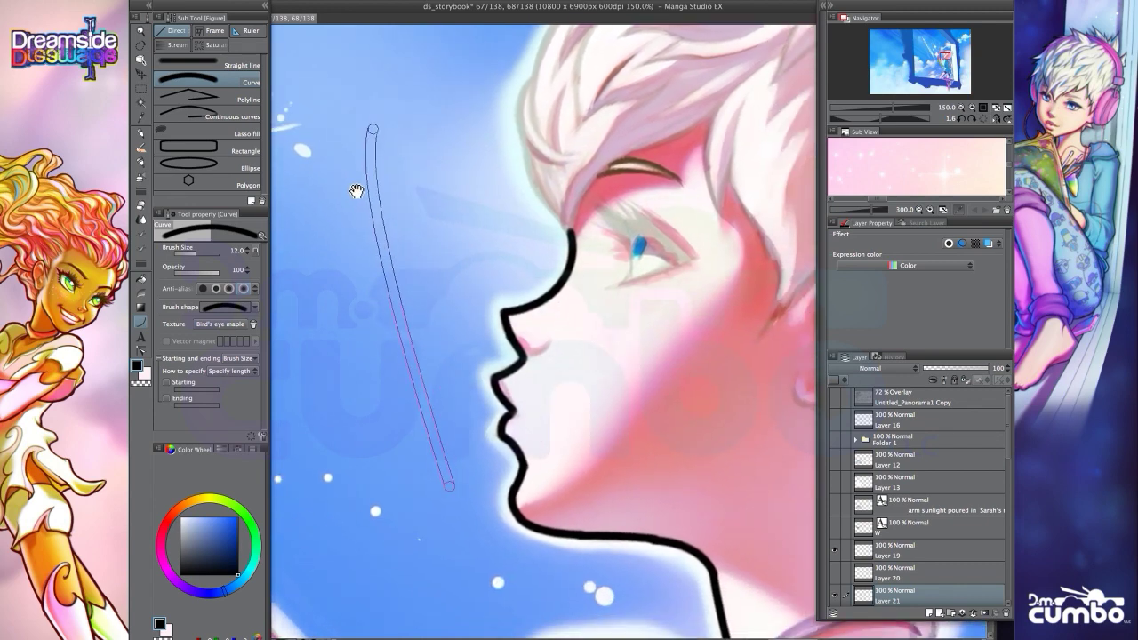
click(389, 336)
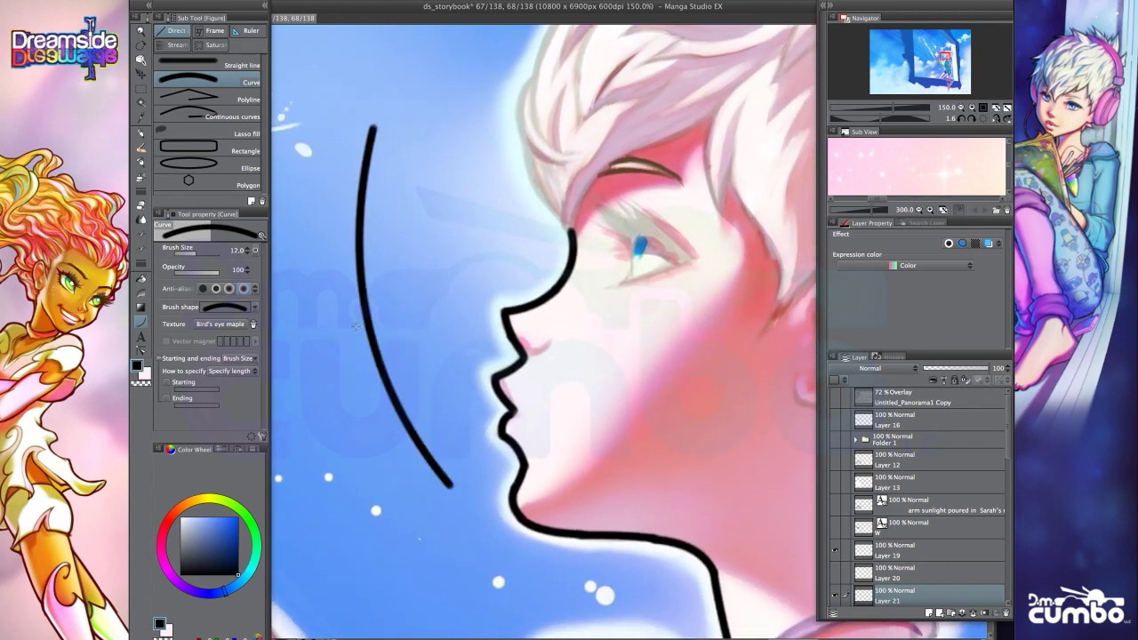
key(ctrl+z)
drag(500, 188, 537, 332)
scroll(536, 332, up, 3)
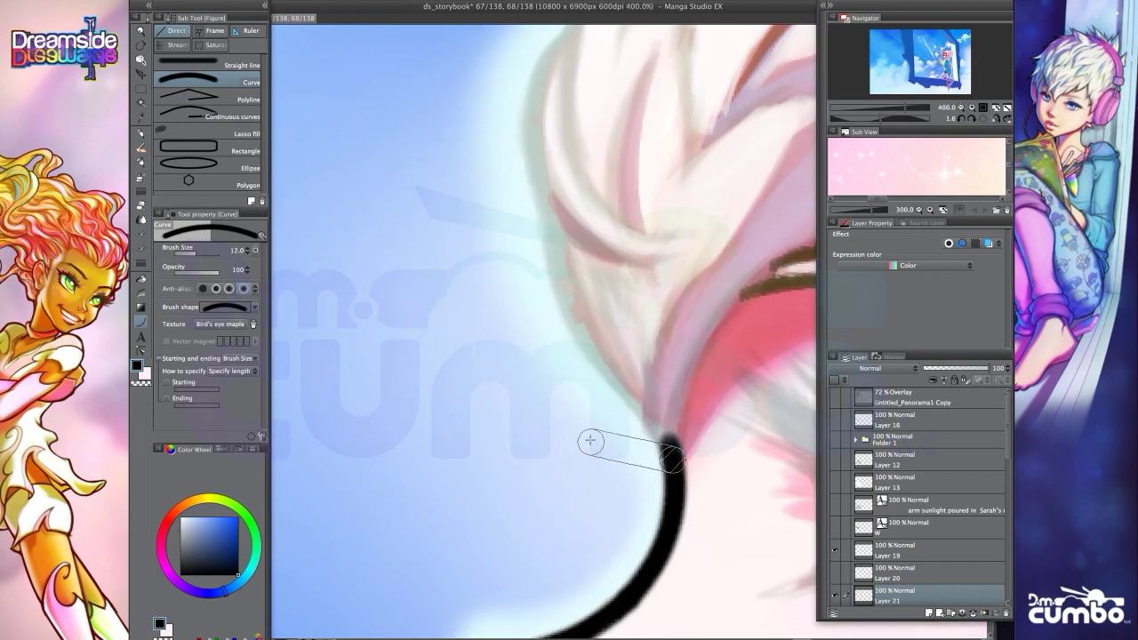
key(Escape)
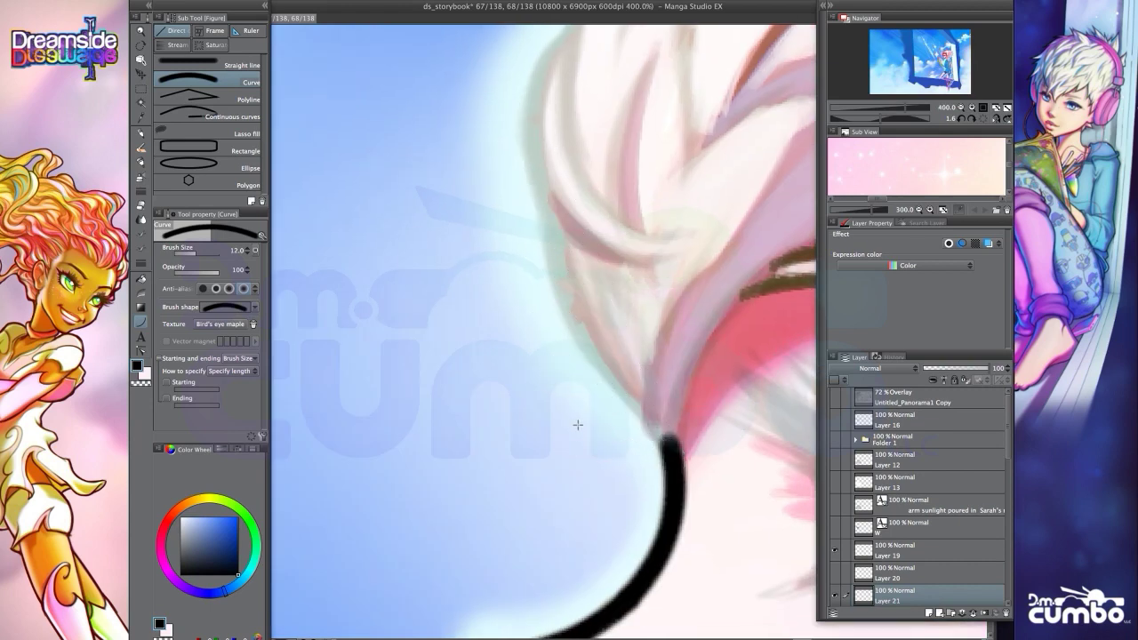
- Try tracing the fringe edge above the eyebrow freehand with the Lighter pencil, and undo the stroke
scroll(576, 425, down, 3)
drag(497, 442, 431, 361)
scroll(521, 394, up, 5)
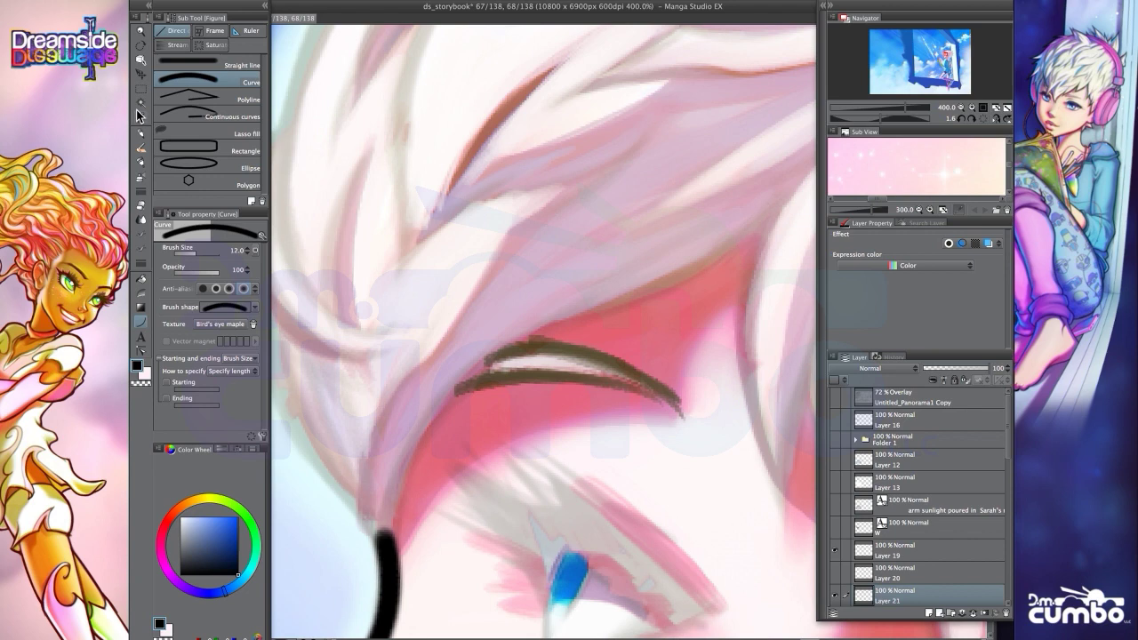
click(139, 131)
mouse_move(385, 541)
mouse_down()
mouse_move(391, 497)
mouse_move(459, 383)
mouse_move(562, 322)
mouse_move(656, 291)
mouse_move(770, 215)
mouse_up()
key(ctrl+z)
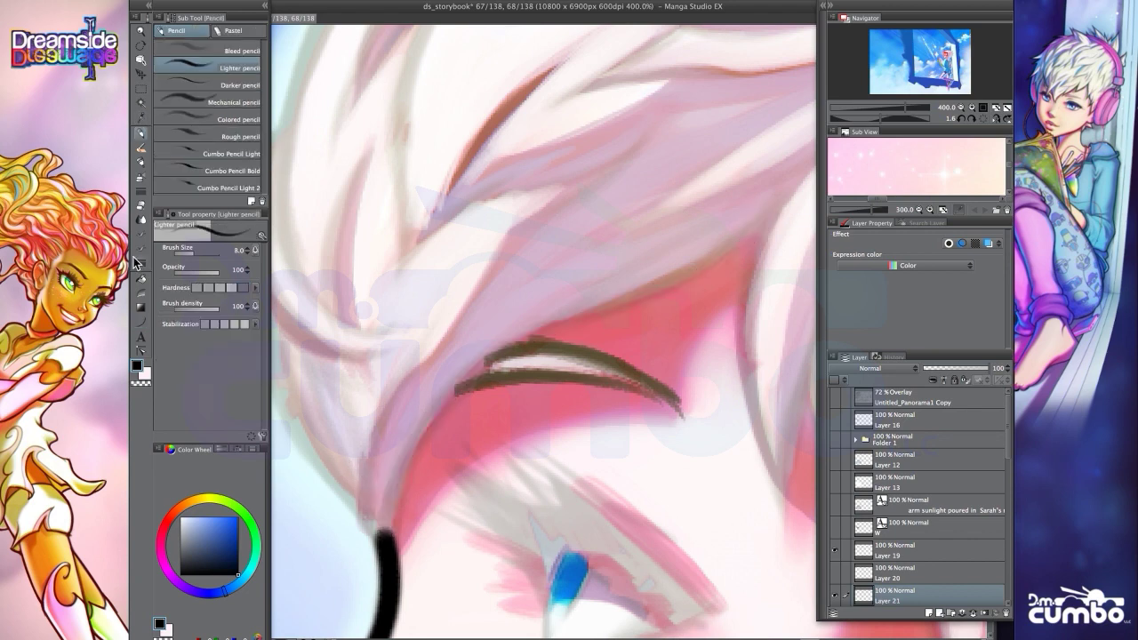
- Trace the lower edge of the fringe above the eyebrow with two connected curves using the Curve tool
click(140, 321)
mouse_move(383, 536)
mouse_down()
mouse_move(456, 382)
mouse_move(533, 330)
mouse_up()
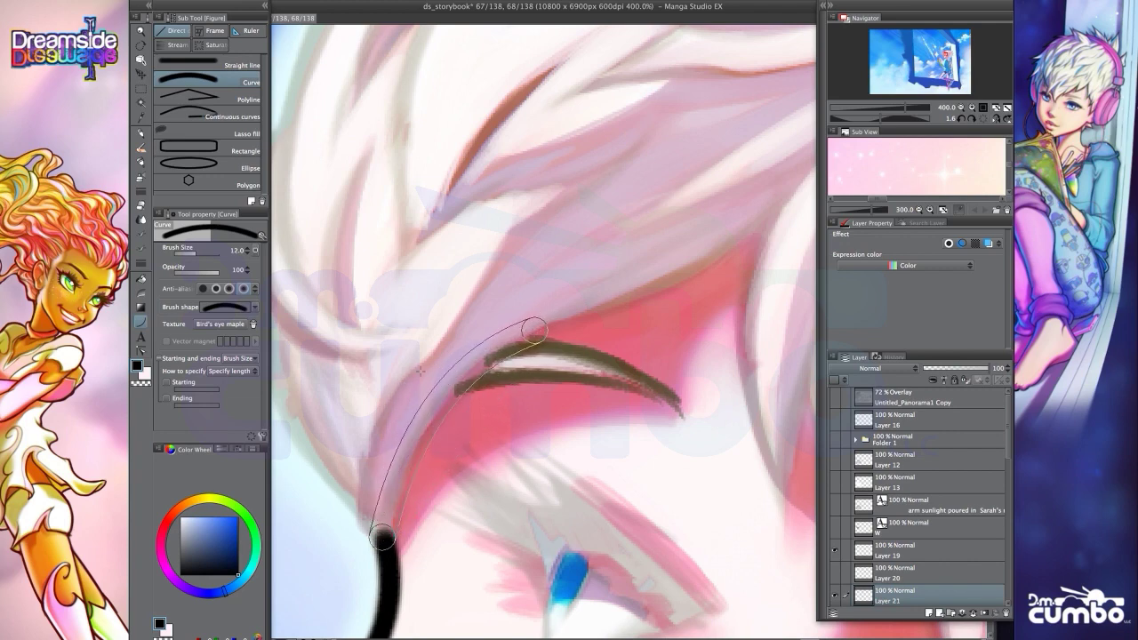
click(385, 398)
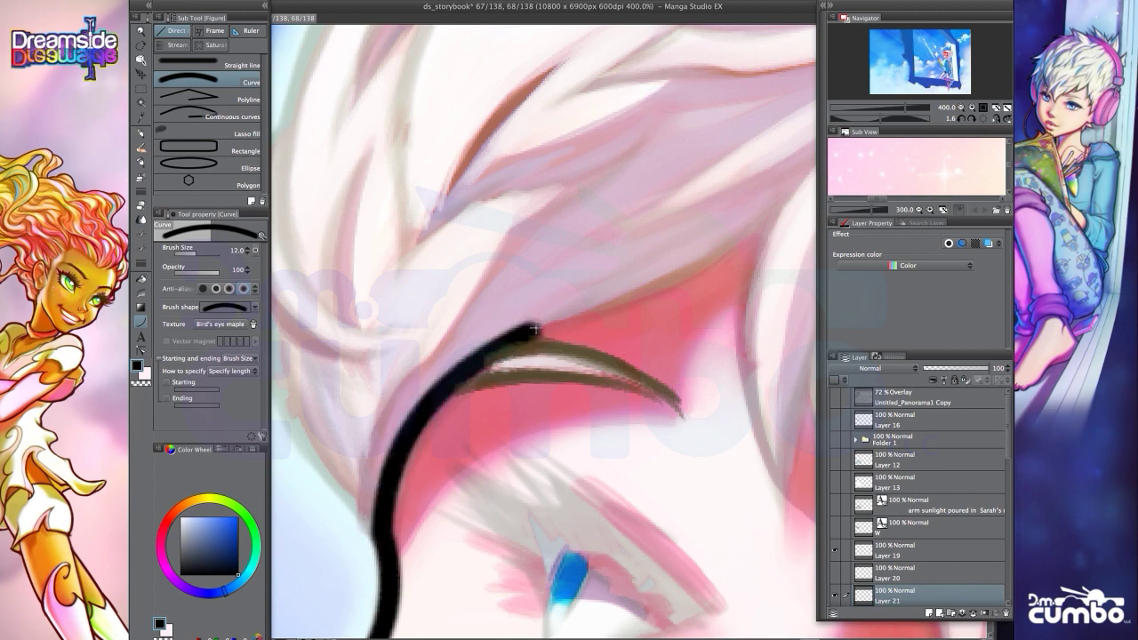
drag(530, 331, 785, 214)
click(704, 279)
scroll(532, 259, down, 3)
scroll(363, 419, up, 1)
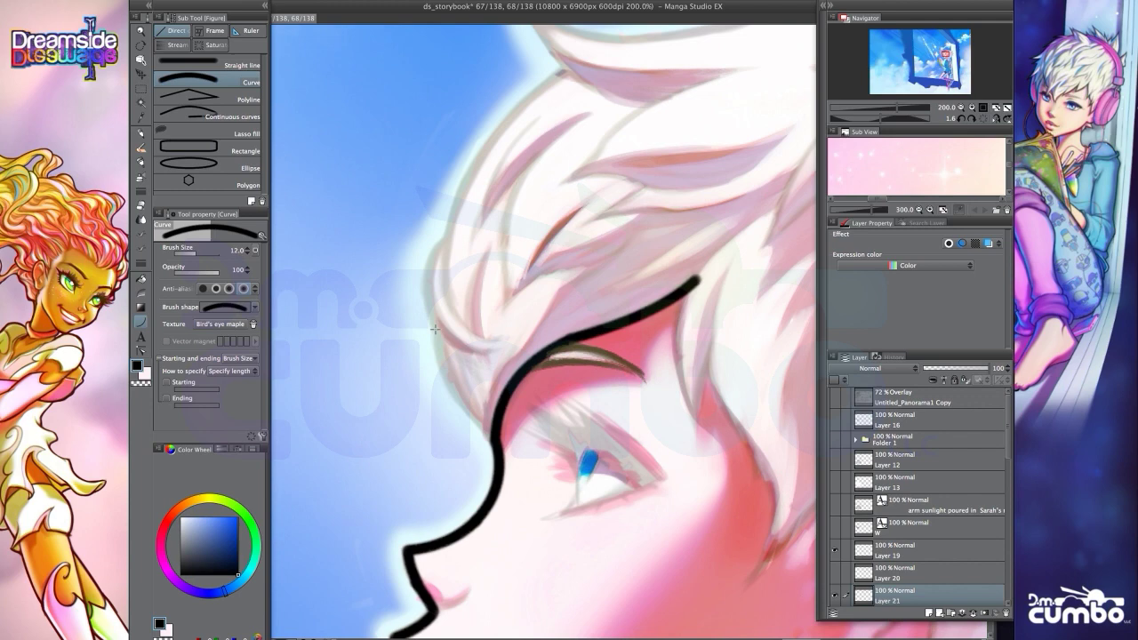
- Trace the front outline of the hair upward from the bridge of the nose with two curves
drag(432, 323, 492, 441)
click(437, 387)
mouse_move(433, 323)
mouse_down()
mouse_move(424, 302)
mouse_move(447, 240)
mouse_up()
click(411, 258)
scroll(411, 258, down, 2)
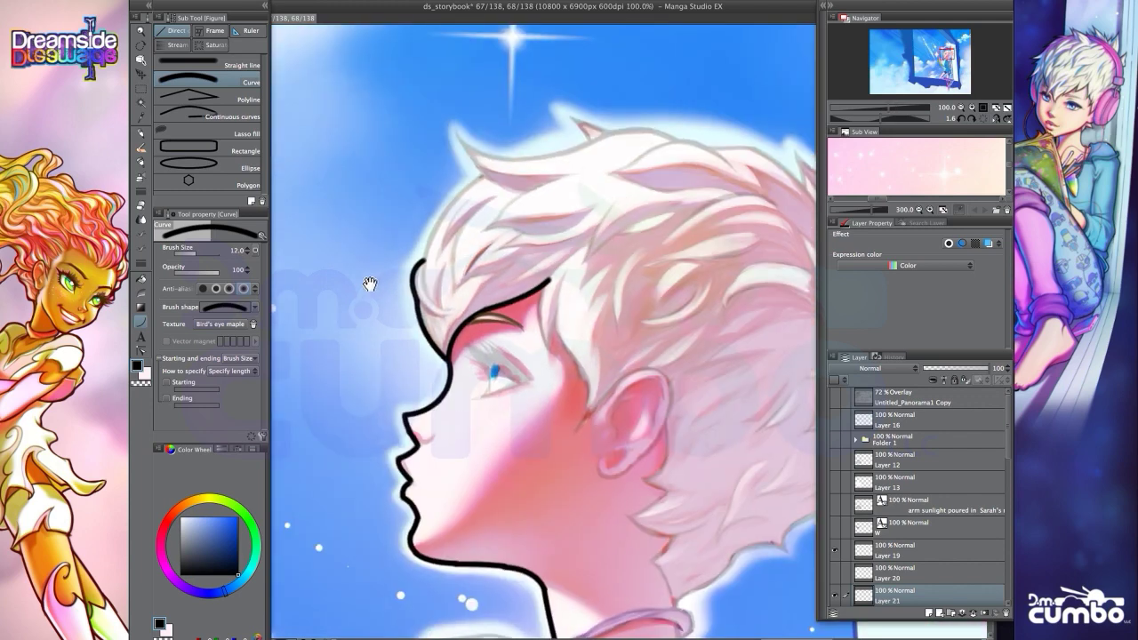
scroll(376, 430, down, 2)
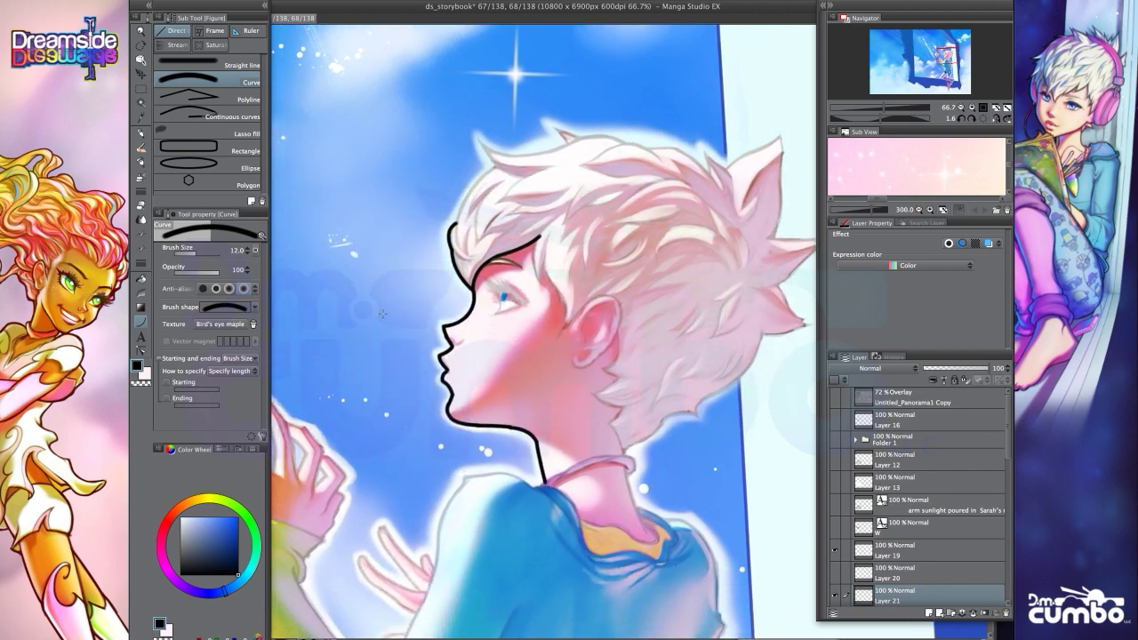
- Extend the front hair outline with a longer curve up to the base of the top hair tuft
scroll(383, 314, up, 3)
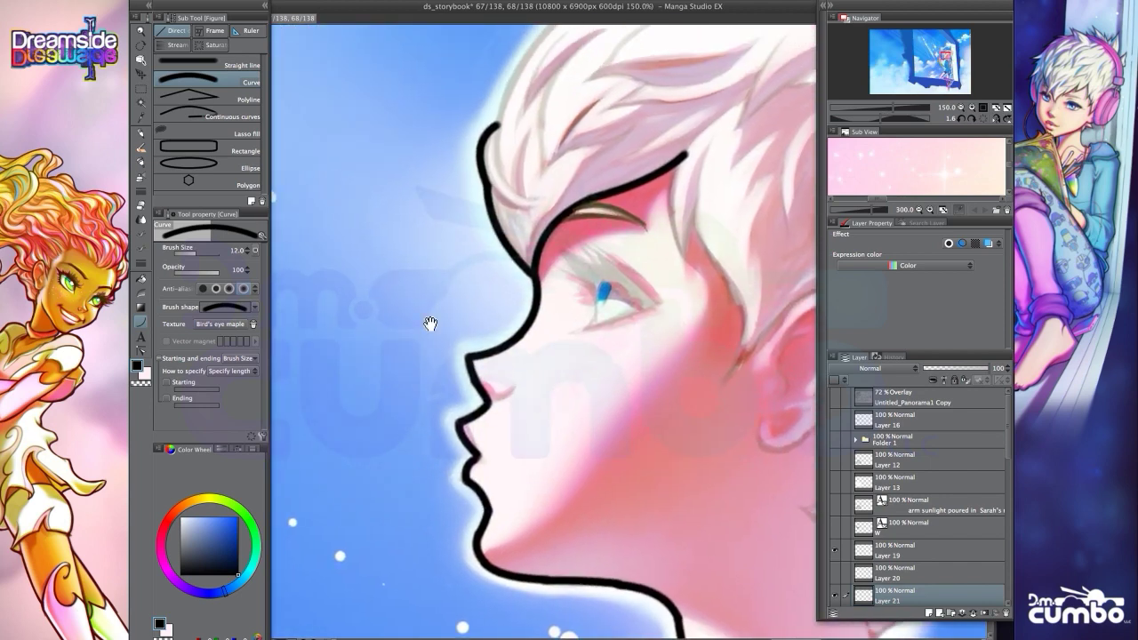
drag(430, 324, 399, 422)
scroll(399, 422, up, 1)
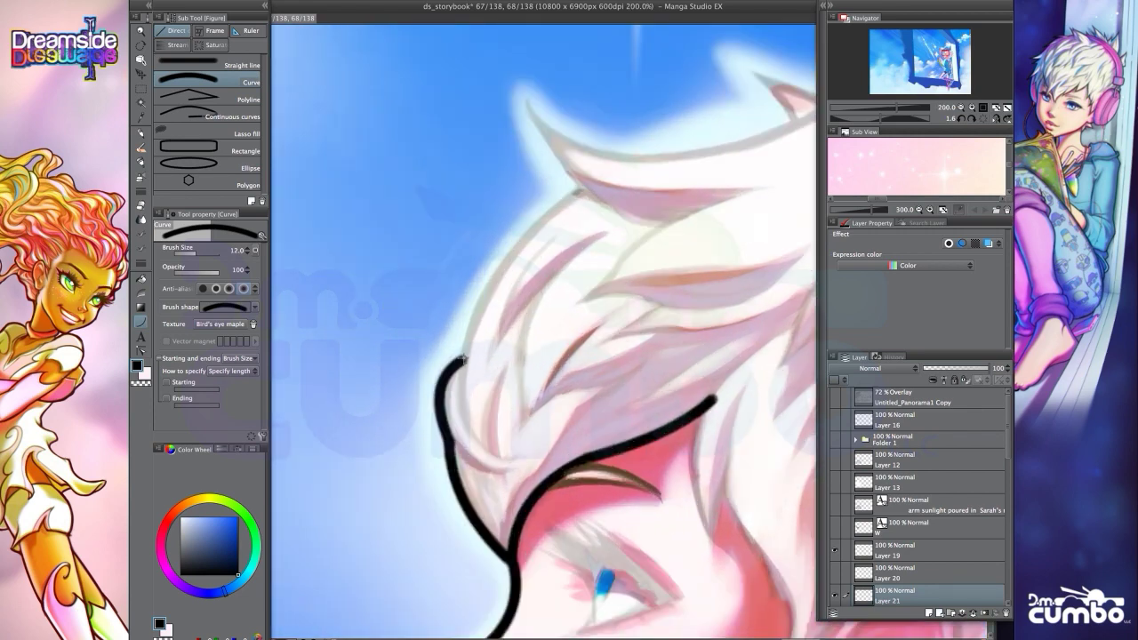
drag(463, 359, 586, 189)
click(483, 245)
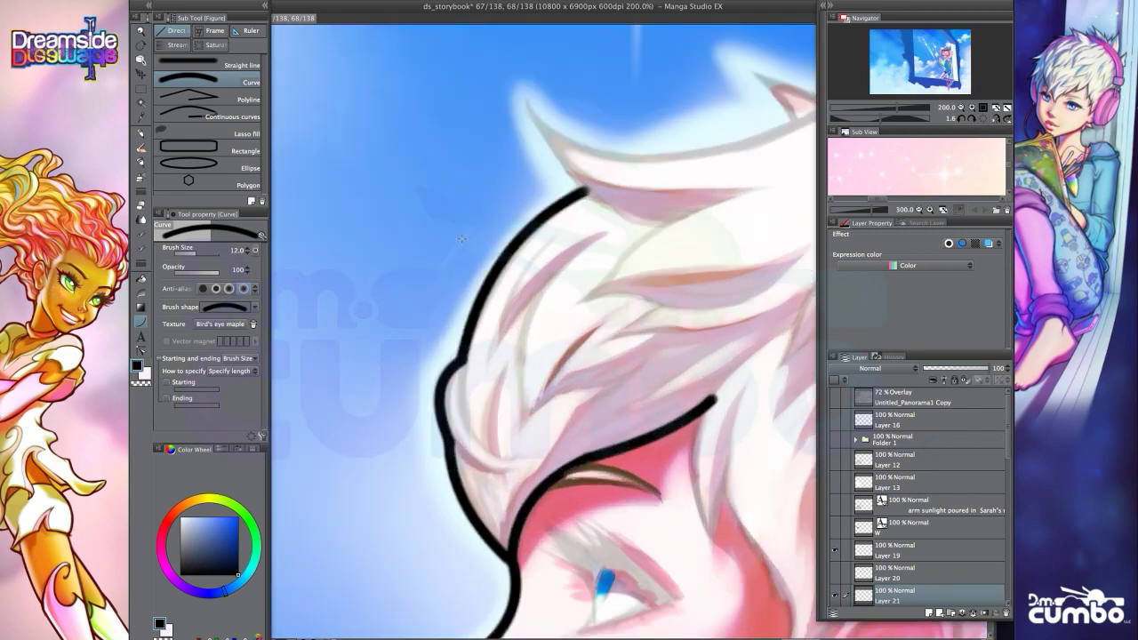
- Flip the canvas view horizontally and examine the traced profile
scroll(427, 305, down, 5)
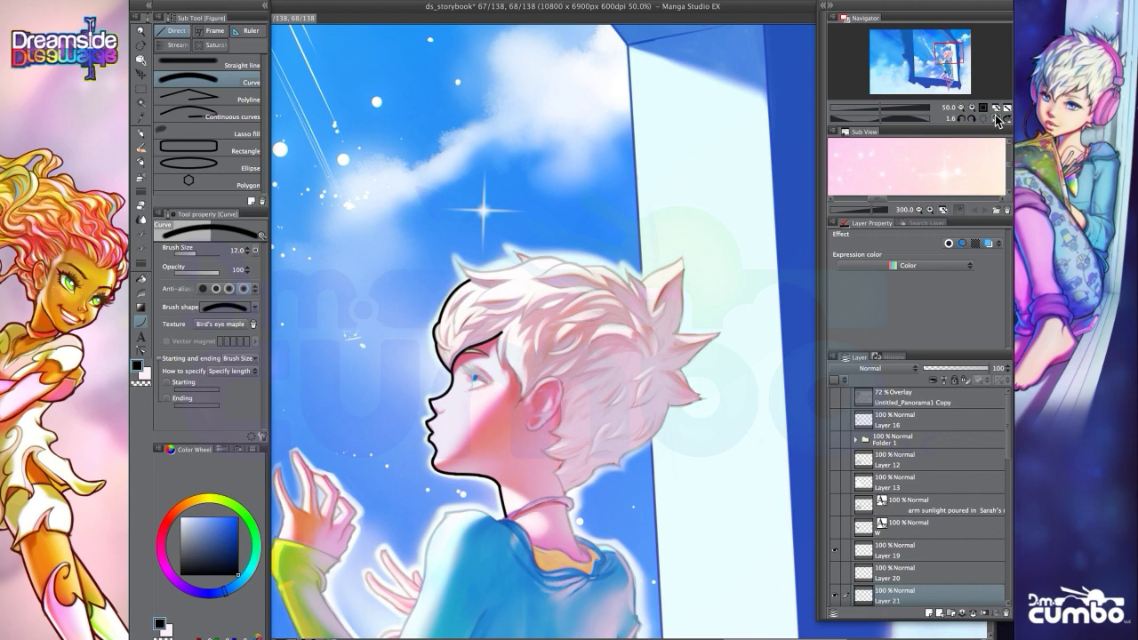
click(996, 119)
scroll(533, 356, up, 2)
drag(493, 360, 417, 378)
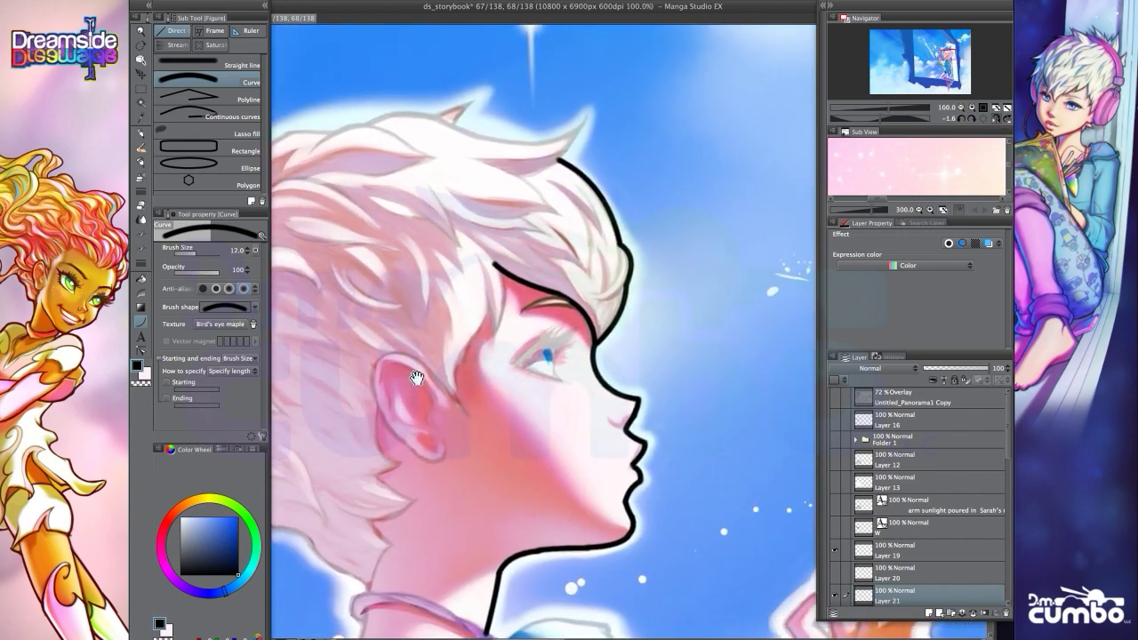
scroll(417, 378, down, 1)
scroll(499, 460, up, 1)
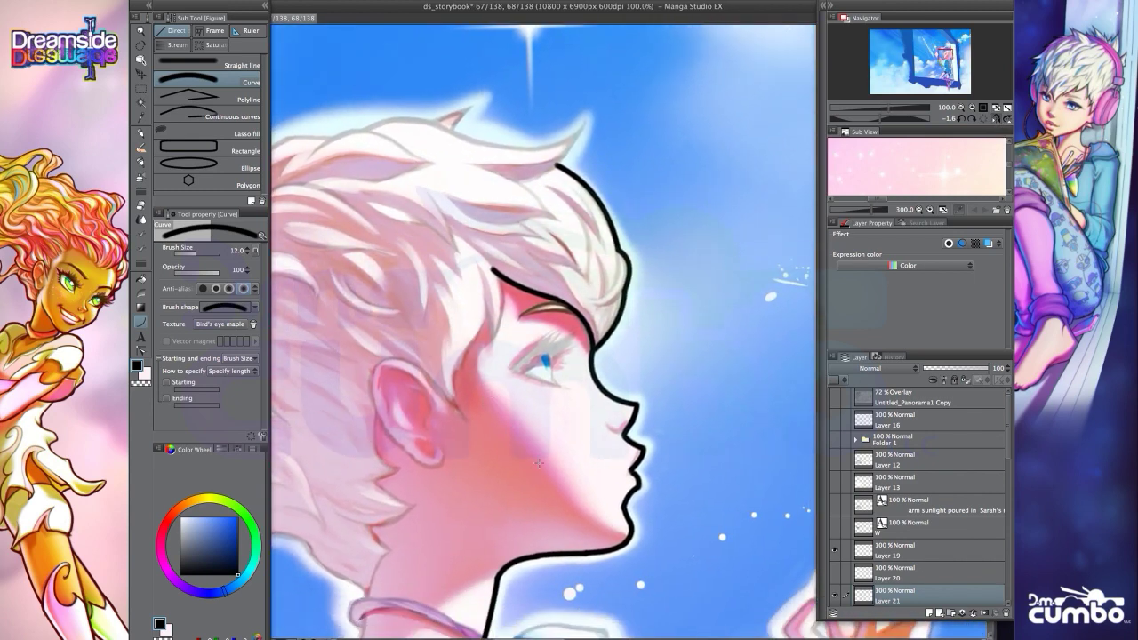
scroll(465, 406, up, 2)
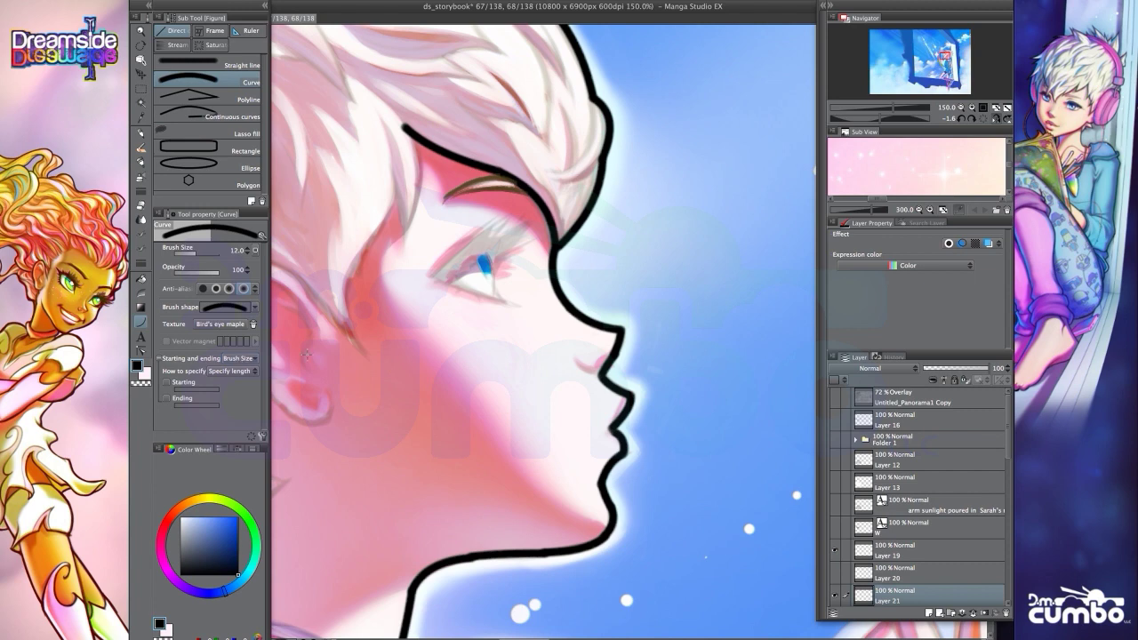
- Enable both the starting and ending brush-size tapers for the Curve tool and draw a test curve in the sky before the face
click(238, 358)
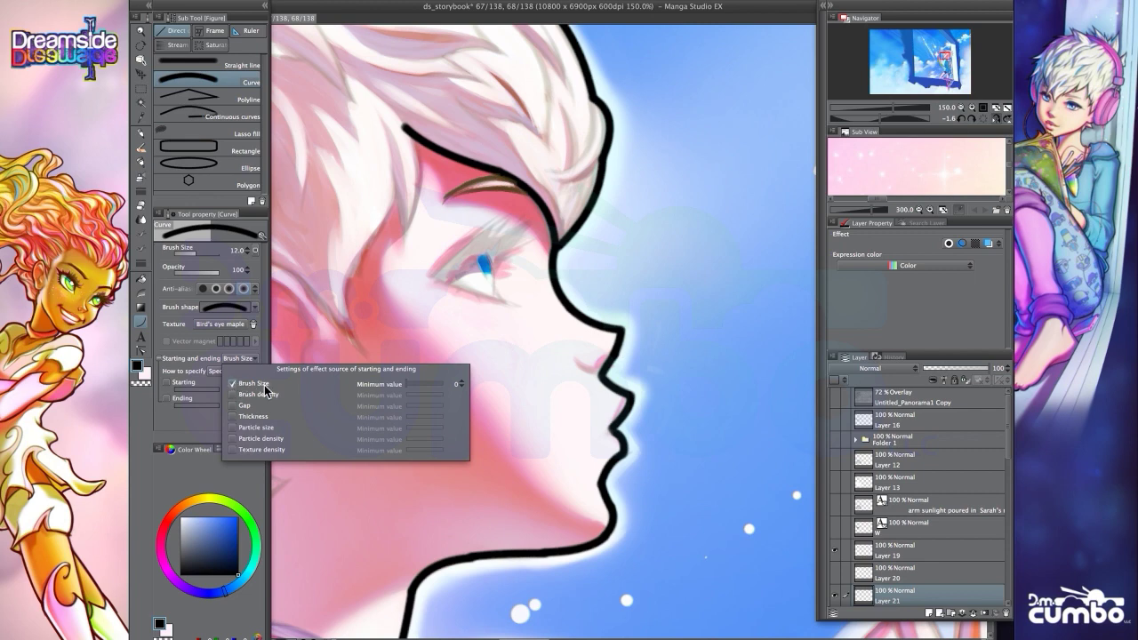
click(610, 363)
drag(503, 362, 407, 437)
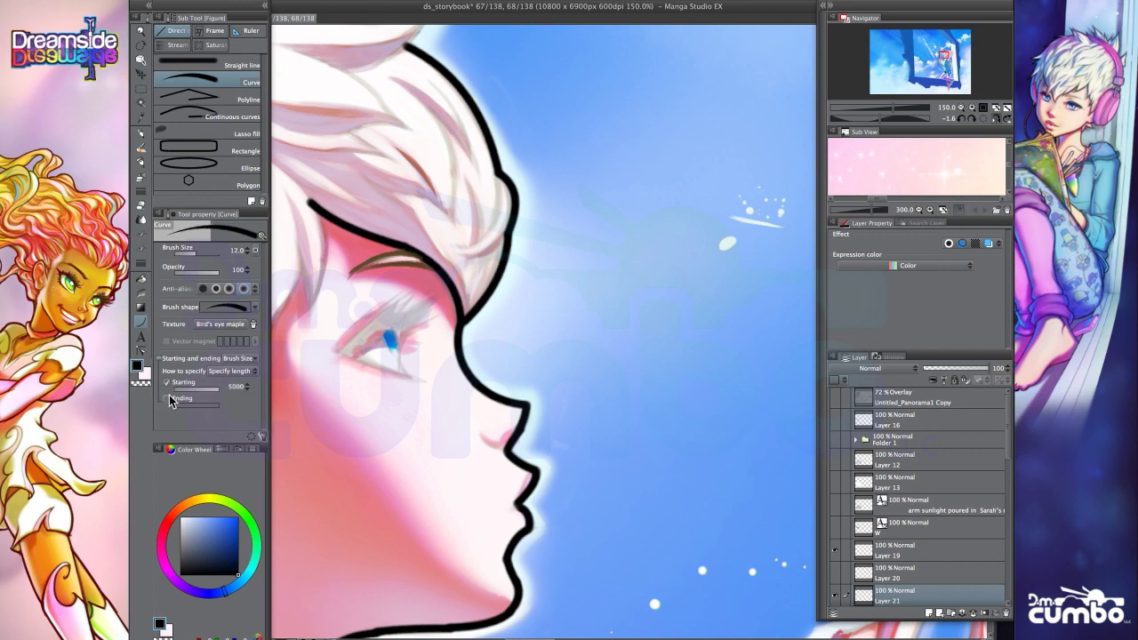
click(167, 398)
drag(401, 469, 350, 469)
drag(541, 123, 635, 562)
click(478, 350)
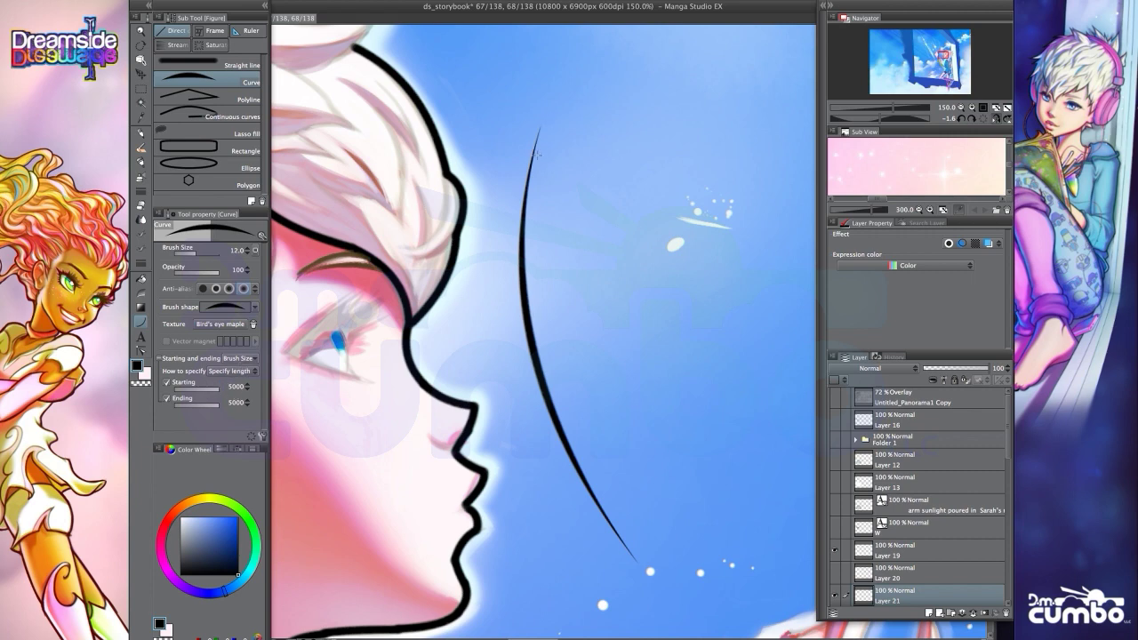
- Raise the minimum value of the brush-size taper and draw a second test curve beside the first
click(228, 360)
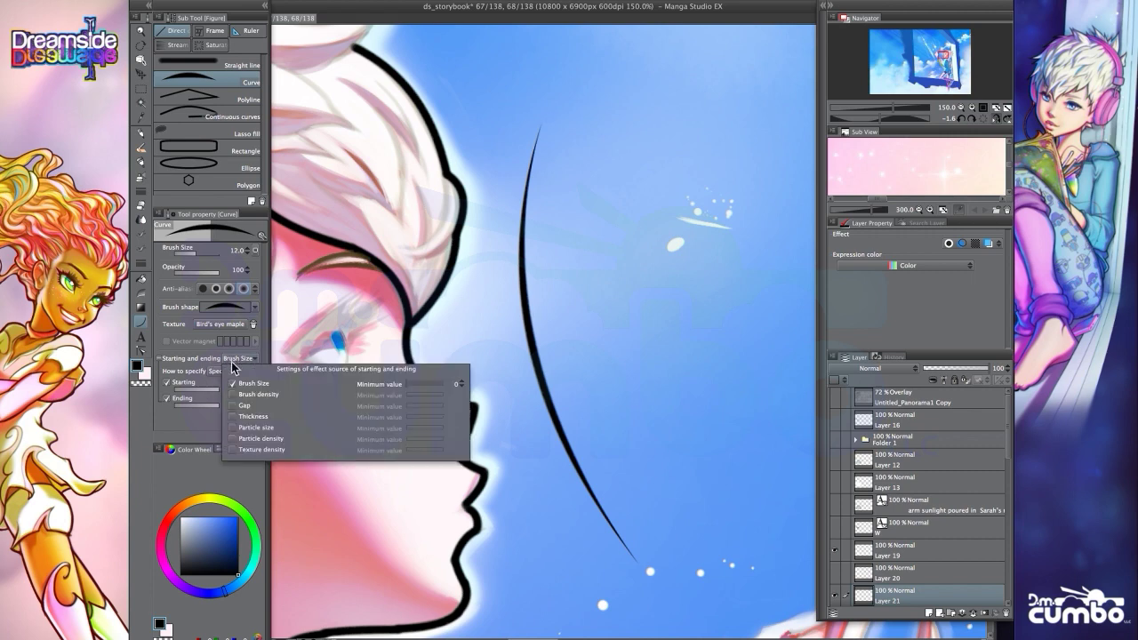
drag(406, 384, 425, 386)
click(608, 237)
drag(583, 108, 719, 578)
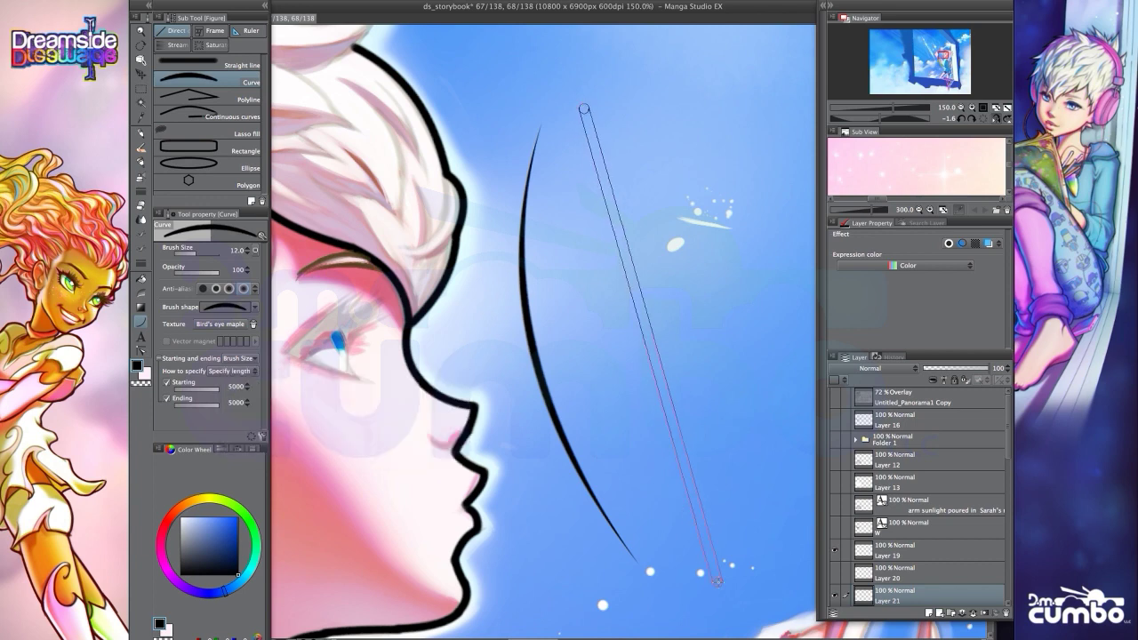
click(550, 343)
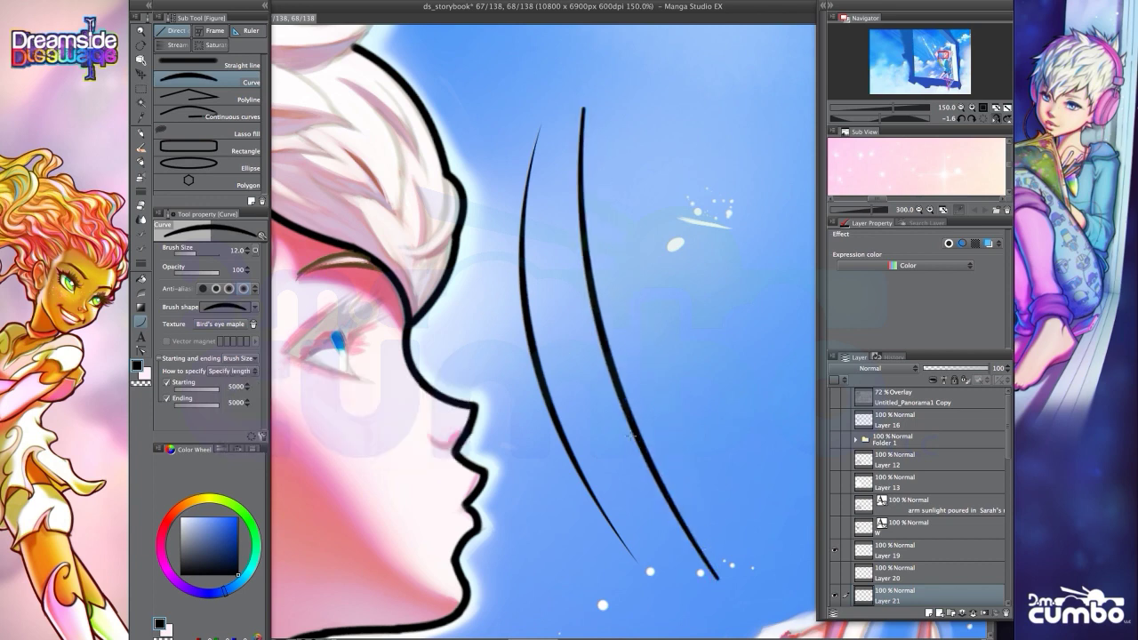
scroll(534, 369, down, 3)
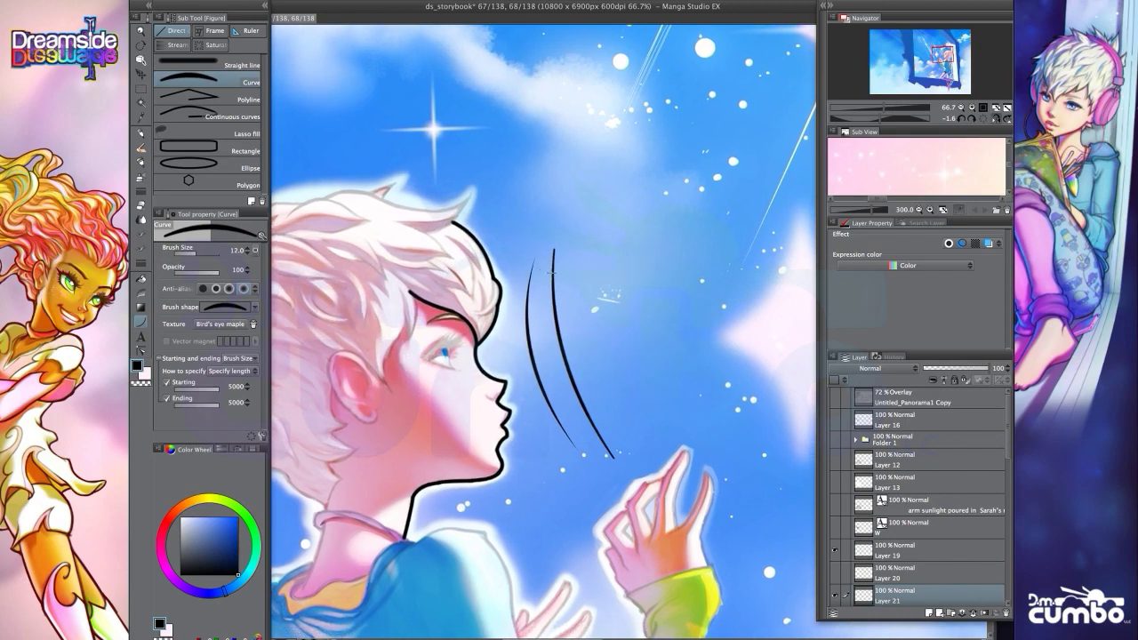
scroll(602, 414, up, 3)
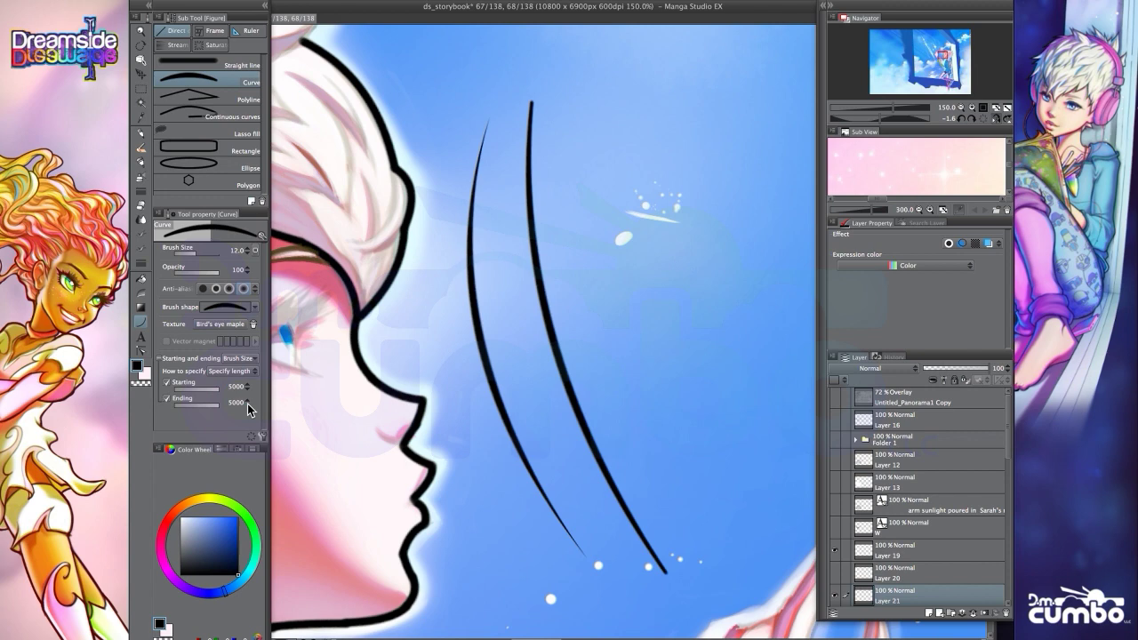
- Undo both test curves and draw a new one with the ending taper turned off and the starting length at 5000
key(ctrl+z)
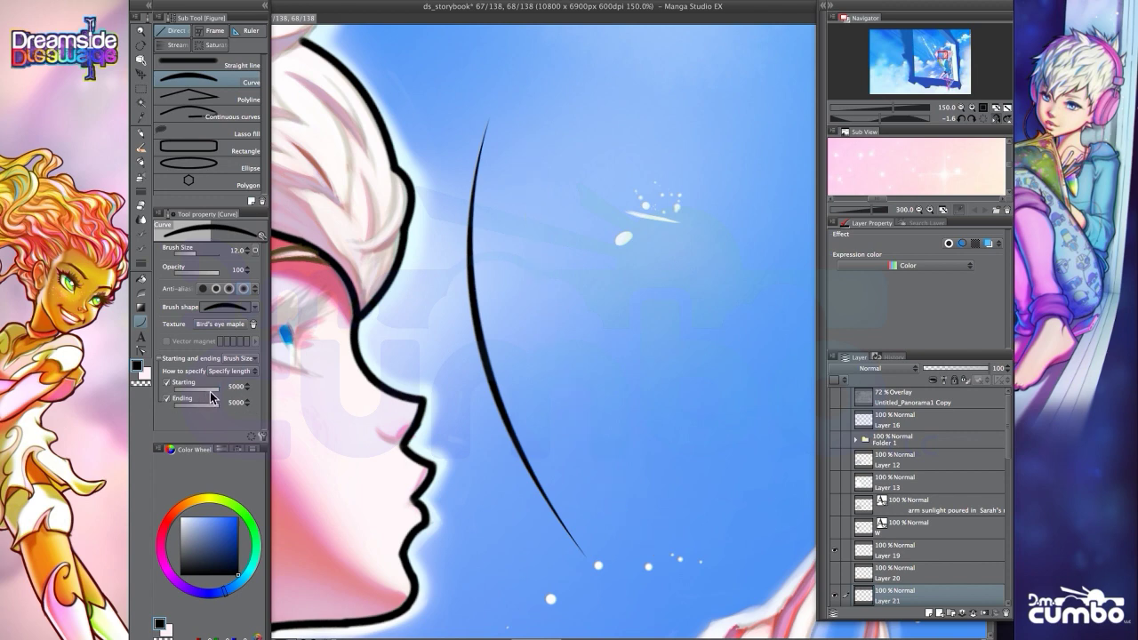
key(ctrl+z)
mouse_move(210, 392)
mouse_down()
mouse_move(194, 392)
mouse_move(229, 397)
mouse_up()
click(166, 399)
mouse_move(502, 100)
mouse_down()
mouse_move(637, 396)
mouse_move(652, 560)
mouse_up()
click(489, 314)
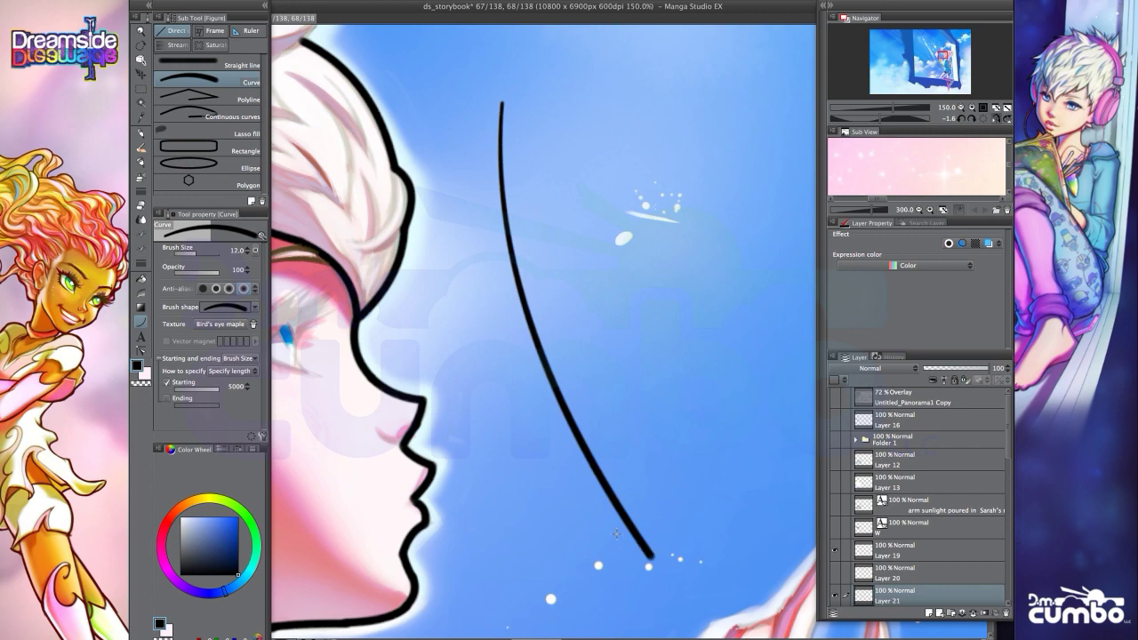
- Replace the test curve with one drawn at a starting taper length of 71
drag(213, 394, 195, 396)
key(super+z)
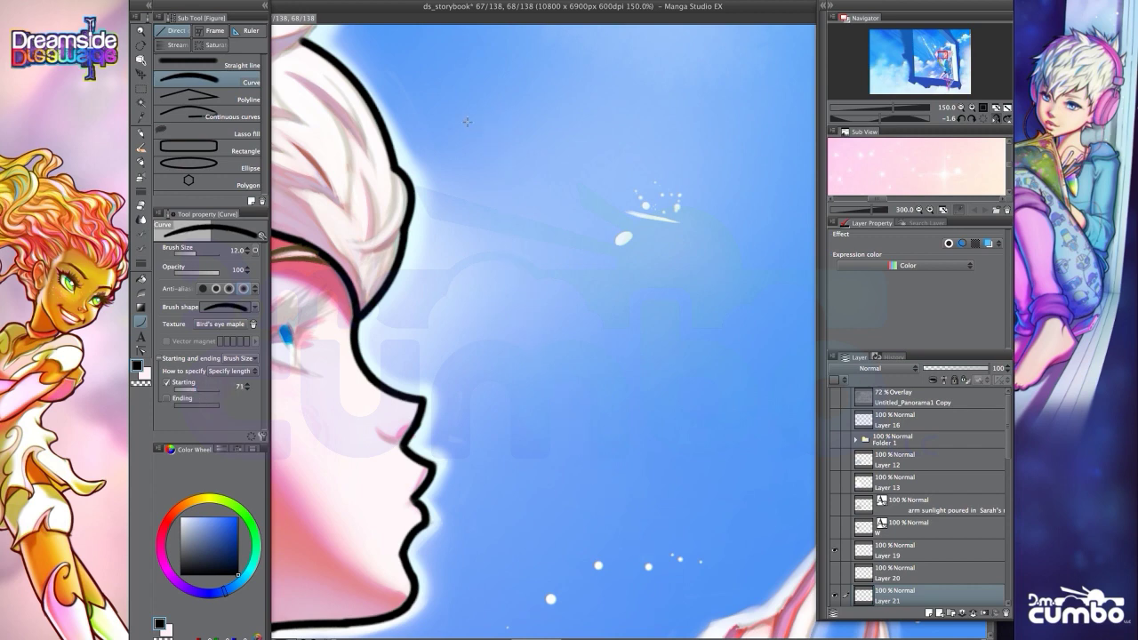
drag(455, 114, 630, 547)
click(462, 348)
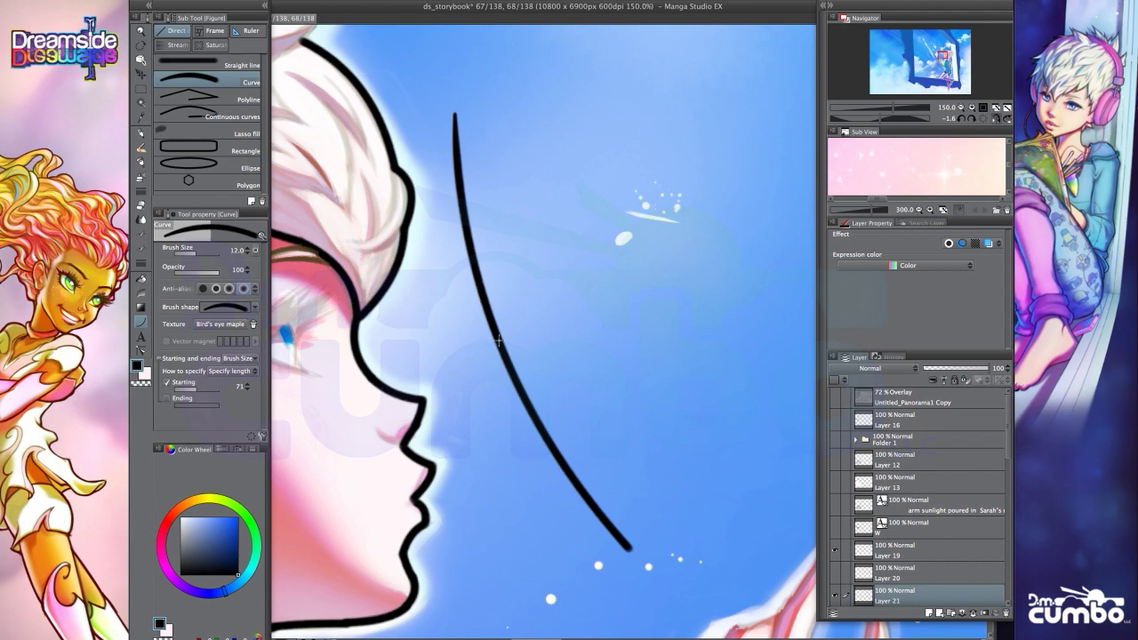
- Reduce the starting taper length to 5 and draw another test curve to compare the line starts up close
drag(196, 391, 182, 391)
drag(503, 81, 685, 507)
click(517, 294)
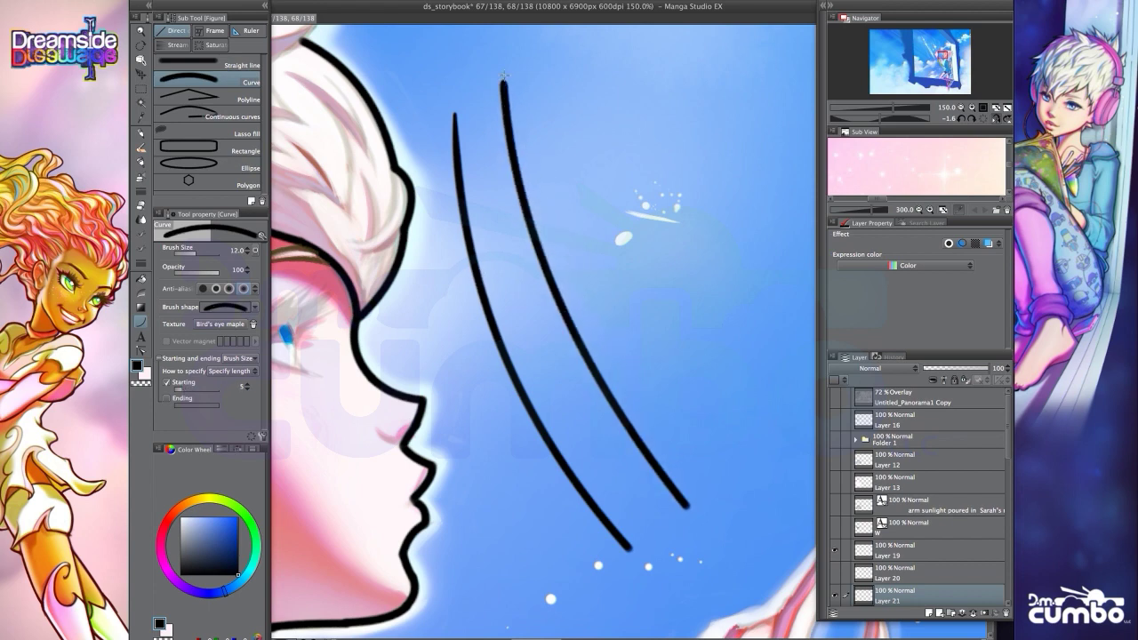
scroll(500, 76, up, 3)
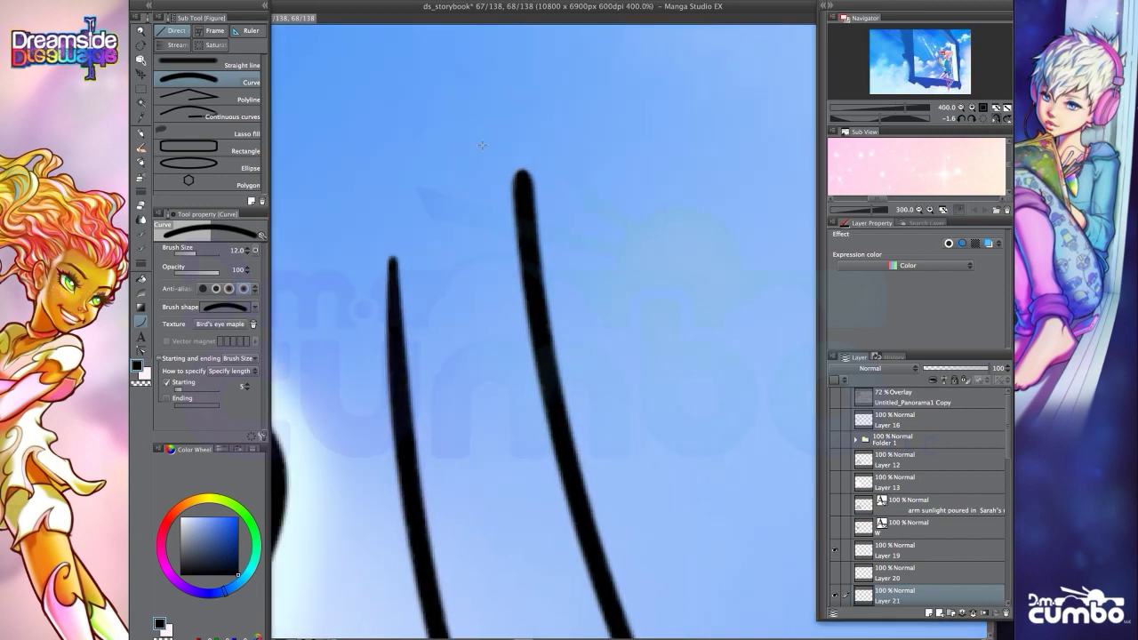
scroll(520, 176, up, 1)
scroll(524, 173, down, 3)
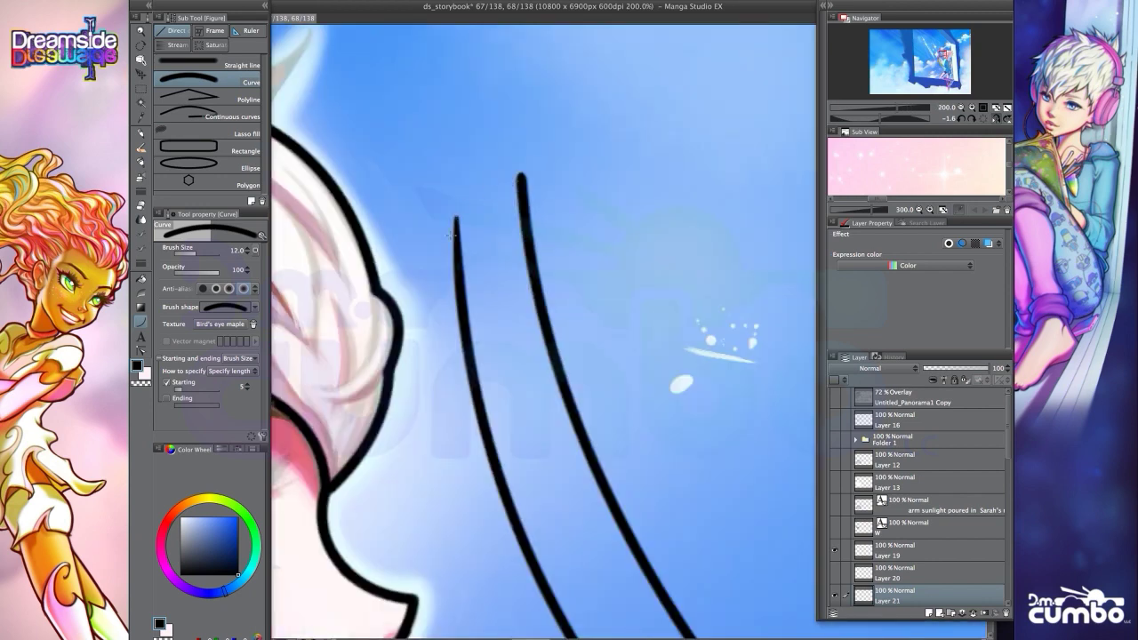
- Set the starting taper length to 5000 and undo both test curves in the sky
drag(191, 390, 241, 392)
scroll(513, 289, down, 2)
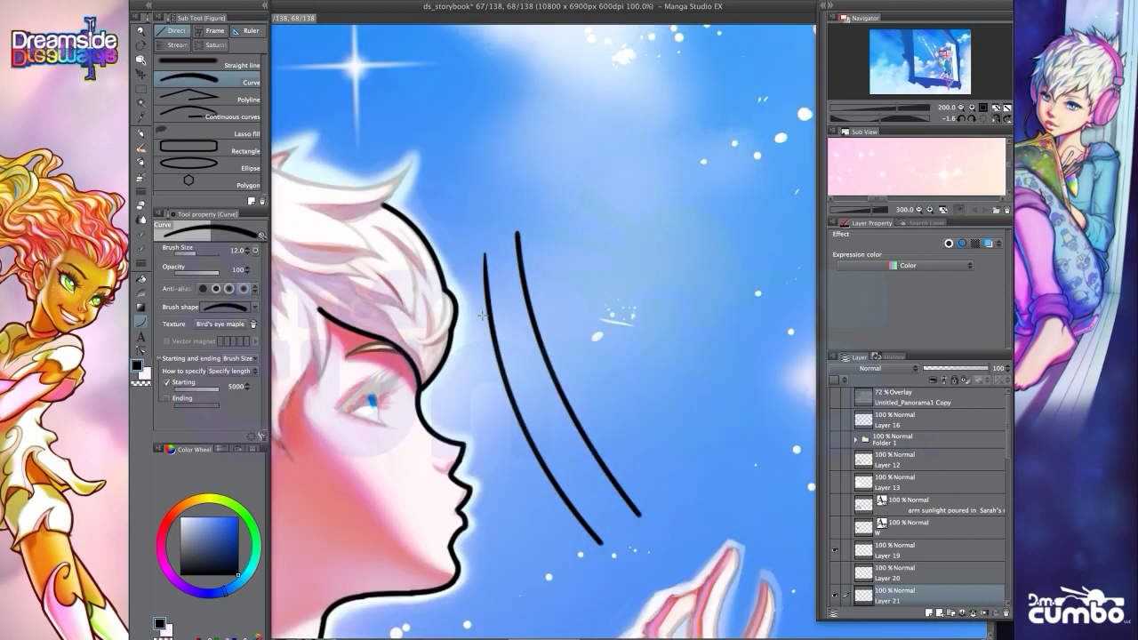
drag(443, 382, 468, 292)
key(super+z)
key(super+z)
drag(393, 398, 432, 399)
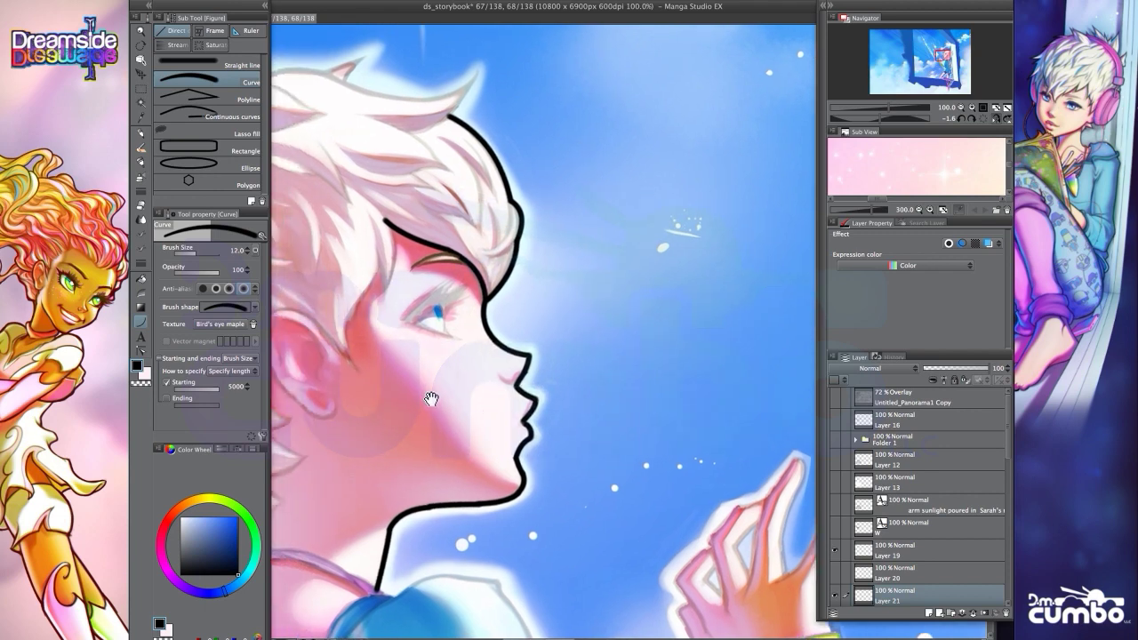
- Hide Layer 21 to view the painting without the line art, and show it again
click(834, 594)
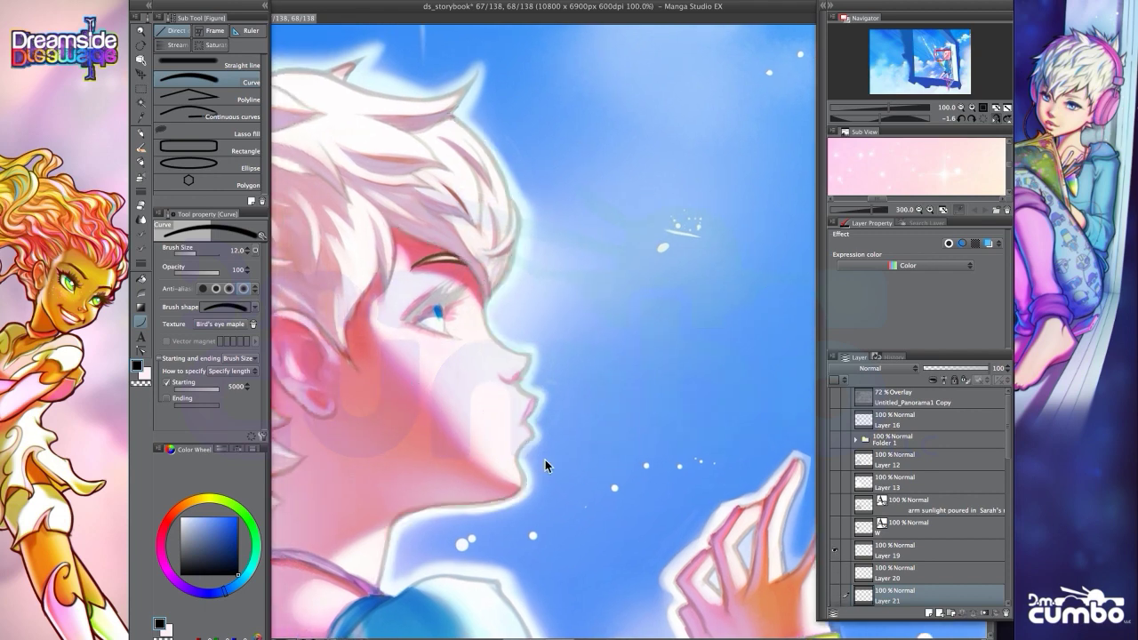
drag(545, 459, 540, 441)
click(835, 595)
- Try tracing the nostril with the Lighter pencil and undo the strokes
scroll(489, 361, up, 4)
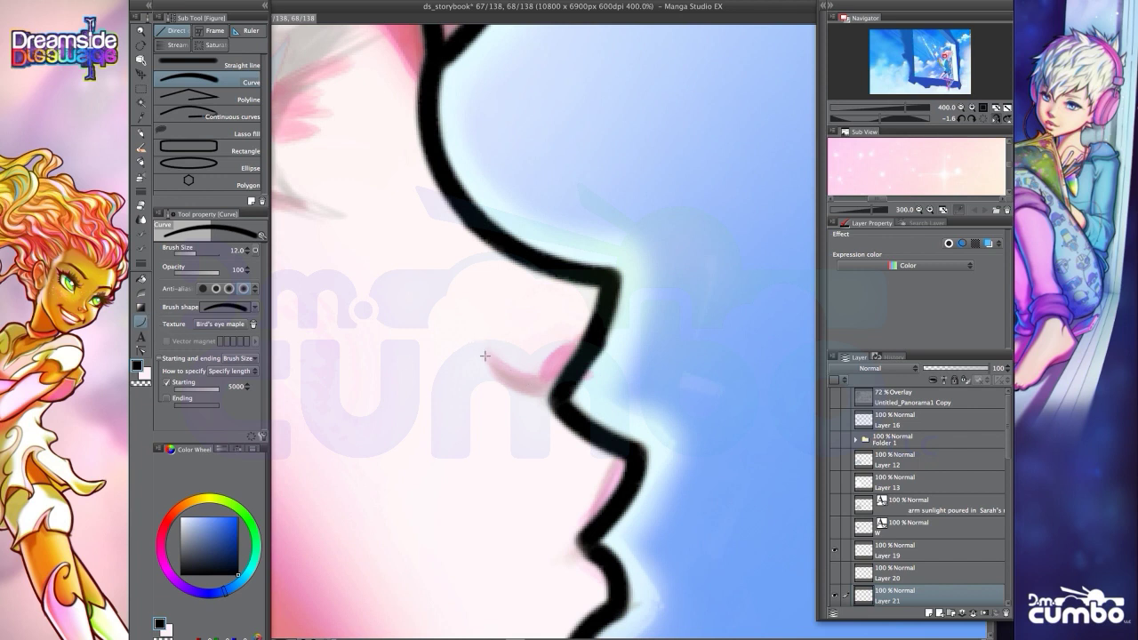
key(p)
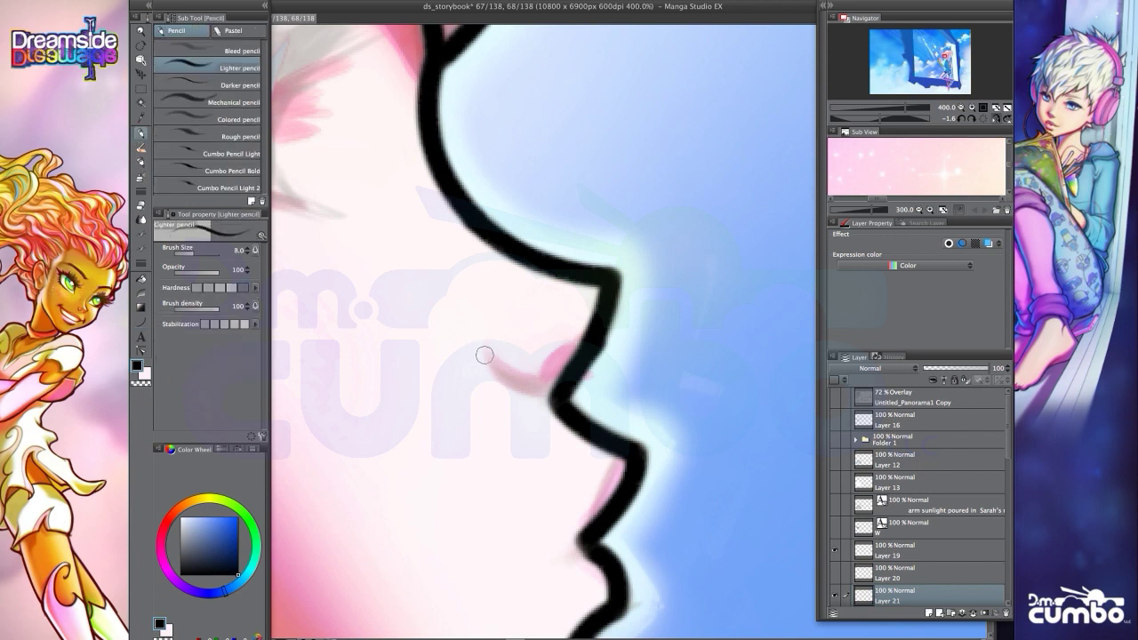
mouse_move(483, 356)
mouse_down()
mouse_move(538, 386)
mouse_move(495, 364)
mouse_move(506, 381)
mouse_move(535, 387)
mouse_move(514, 387)
mouse_move(481, 363)
mouse_up()
scroll(466, 394, down, 2)
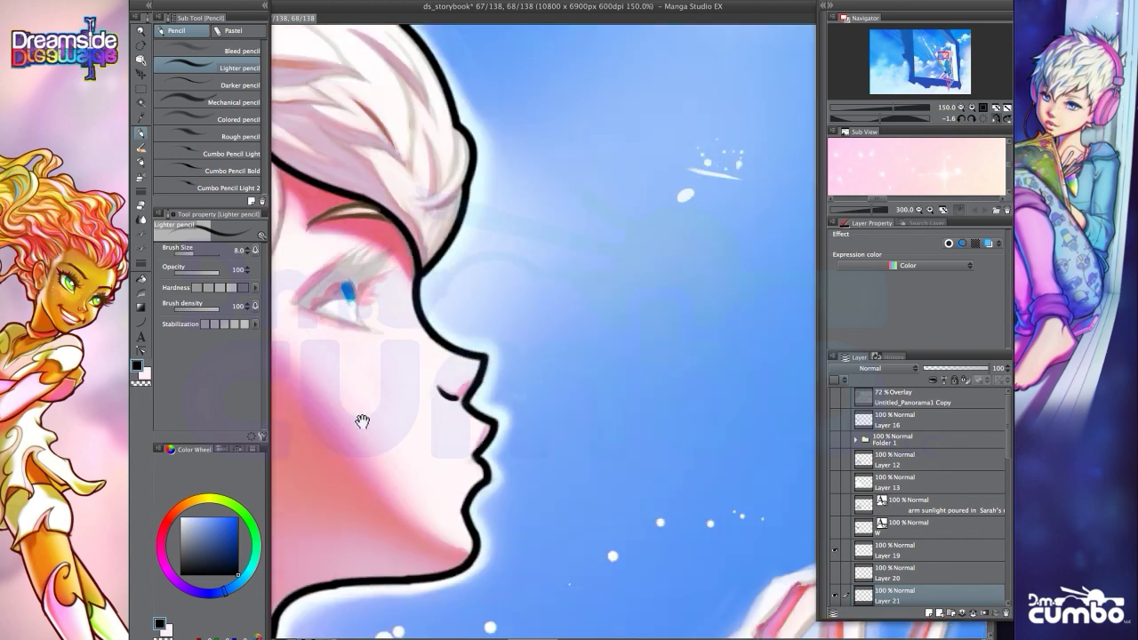
scroll(466, 394, up, 2)
key(ctrl+z)
key(ctrl+z)
key(ctrl+z)
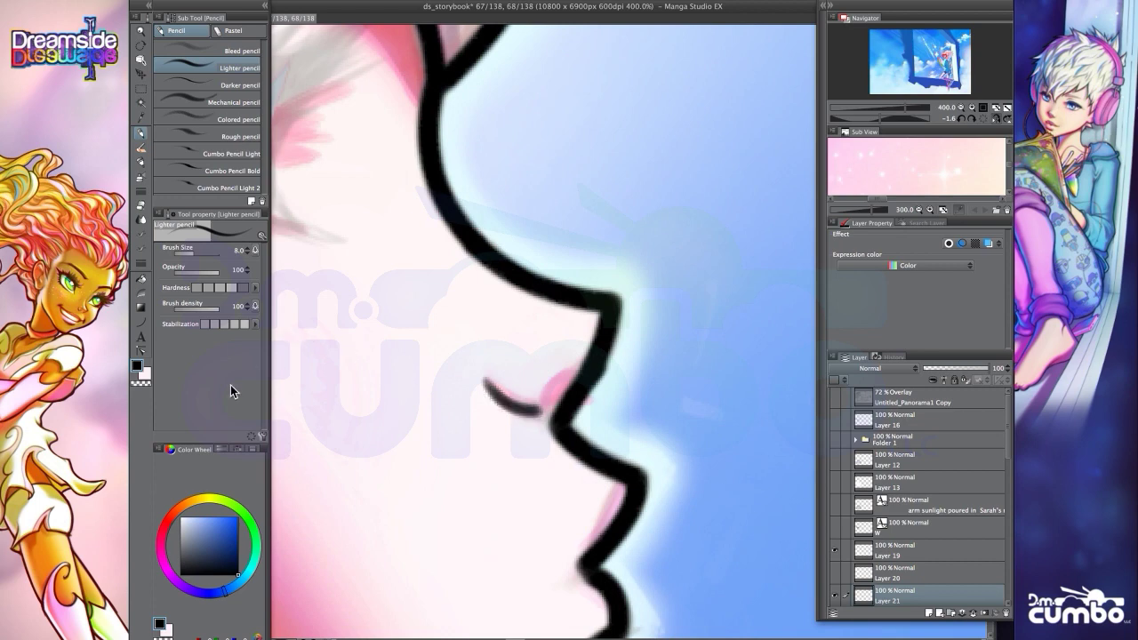
drag(374, 436, 414, 425)
- Trace the lower edge of the nostril with a single tapered curve using the Curve tool
click(141, 322)
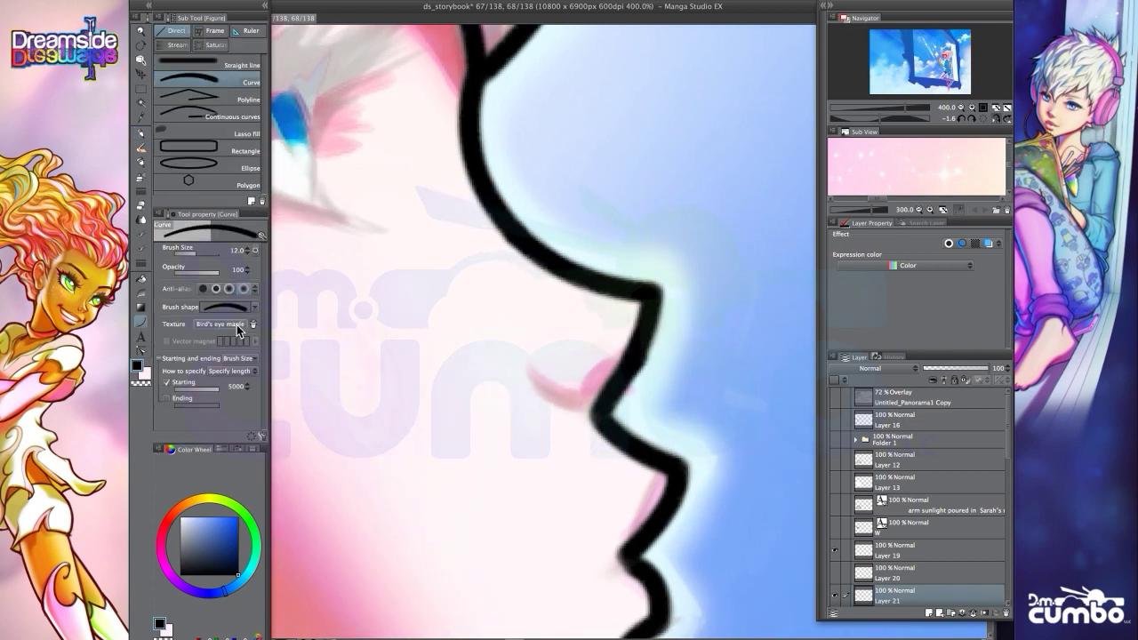
drag(428, 382, 438, 404)
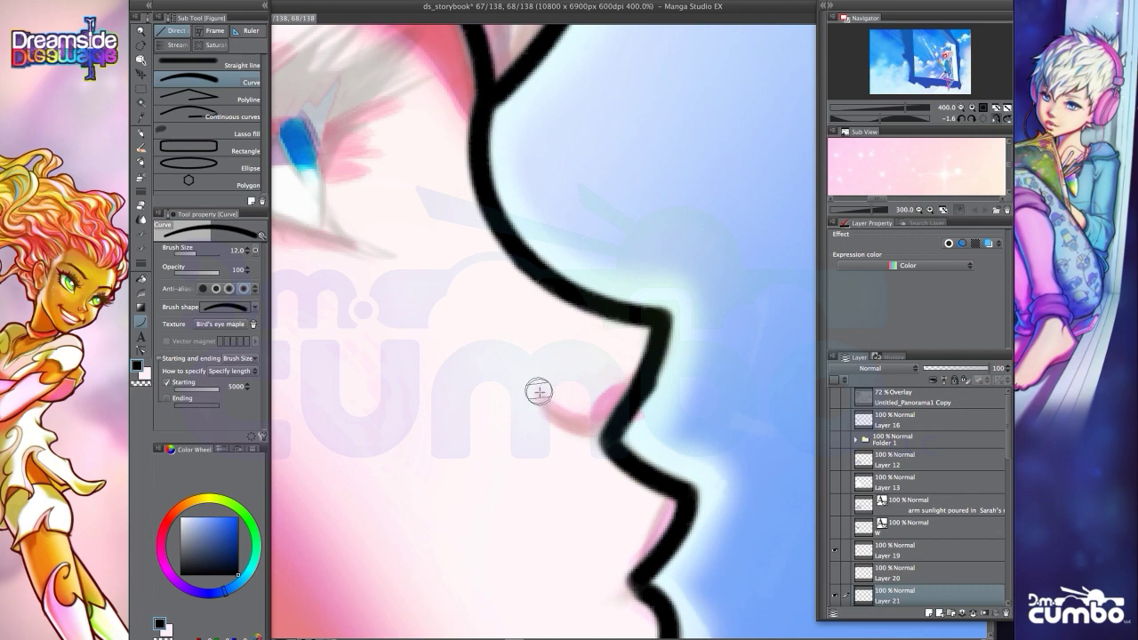
drag(537, 389, 590, 429)
click(549, 428)
scroll(469, 491, down, 4)
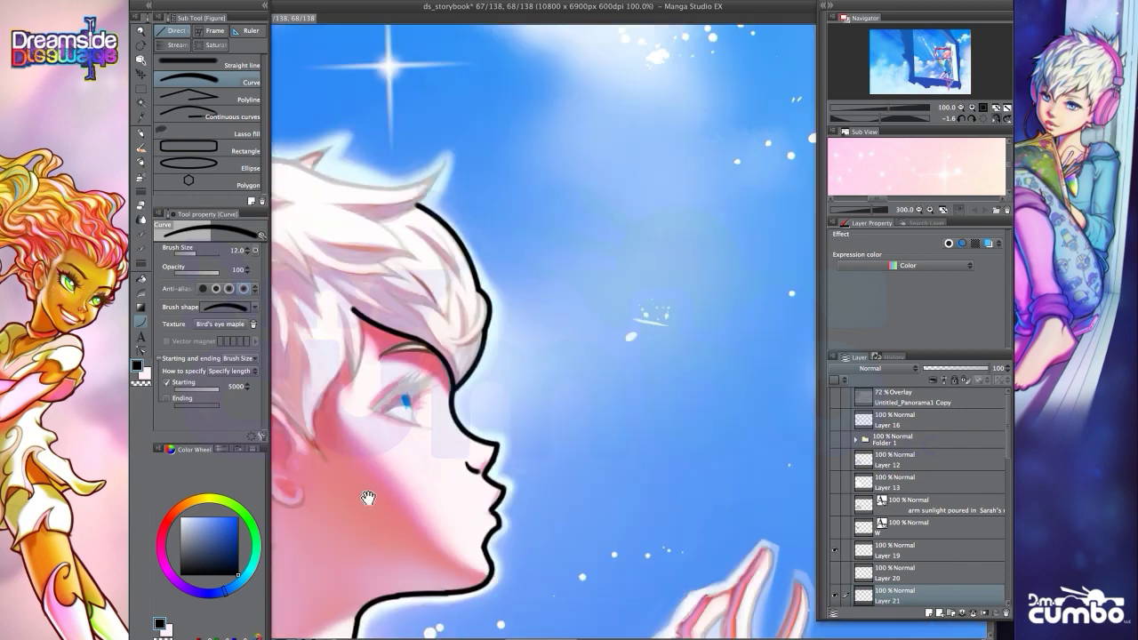
- Outline the eyebrow with two tapered curves, one along its lower edge and one along its upper edge
scroll(418, 396, up, 3)
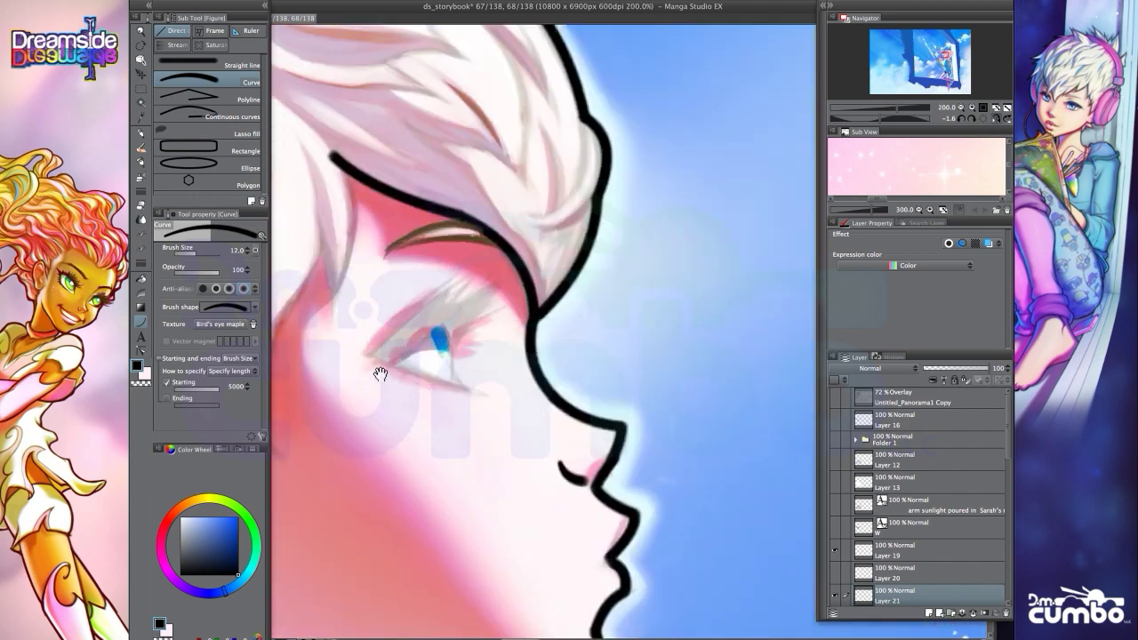
scroll(544, 371, up, 2)
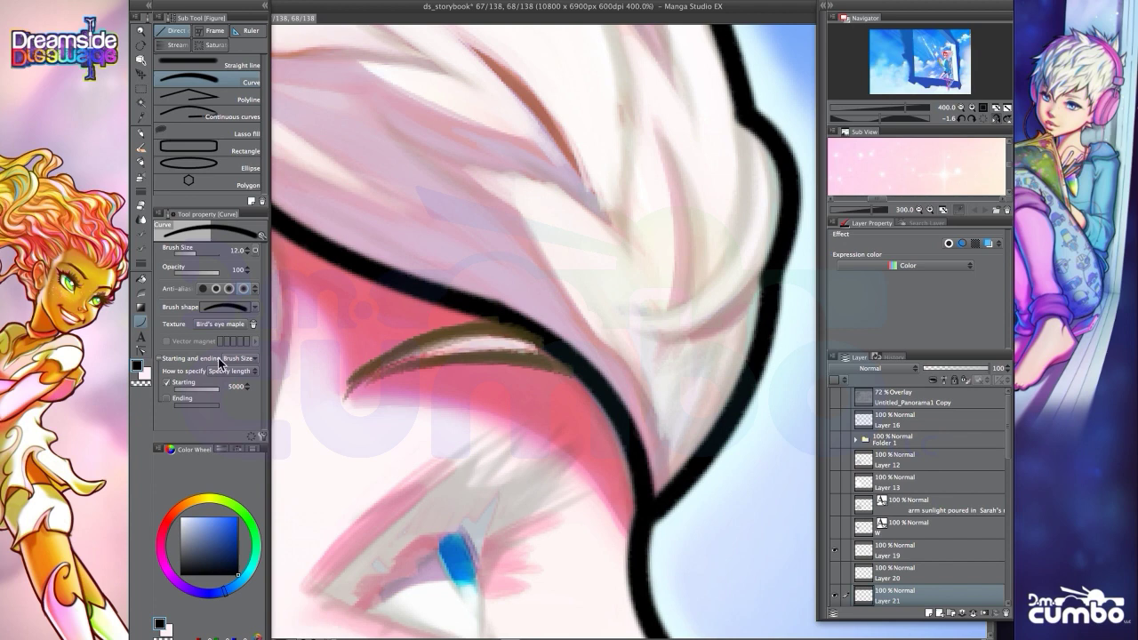
drag(347, 389, 579, 371)
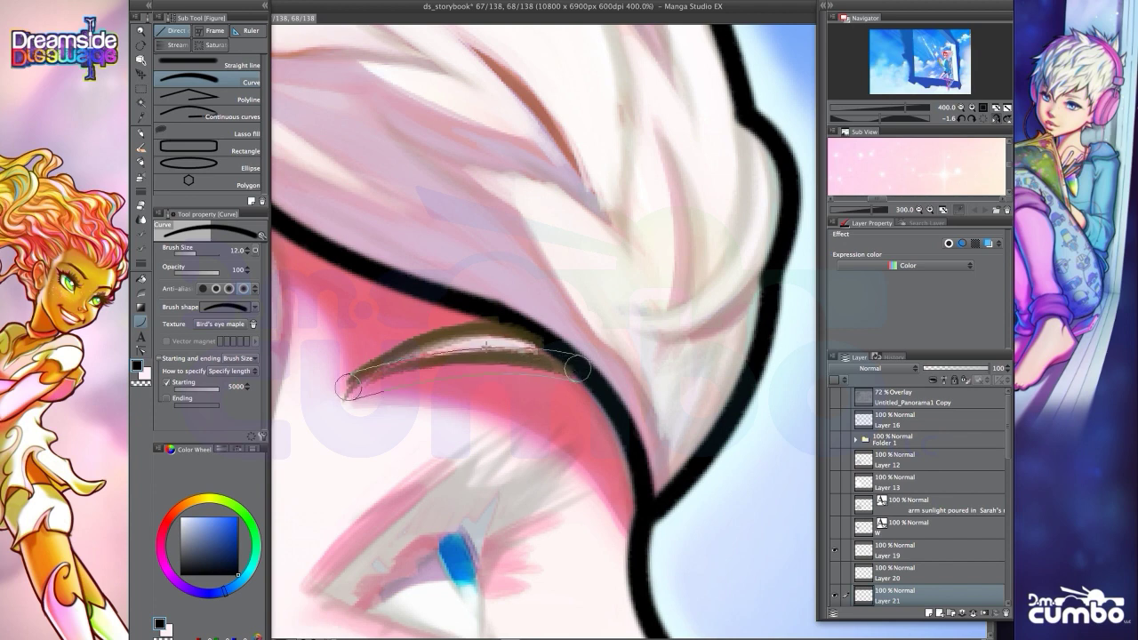
click(427, 331)
mouse_move(339, 389)
mouse_down()
mouse_move(400, 362)
mouse_move(547, 340)
mouse_up()
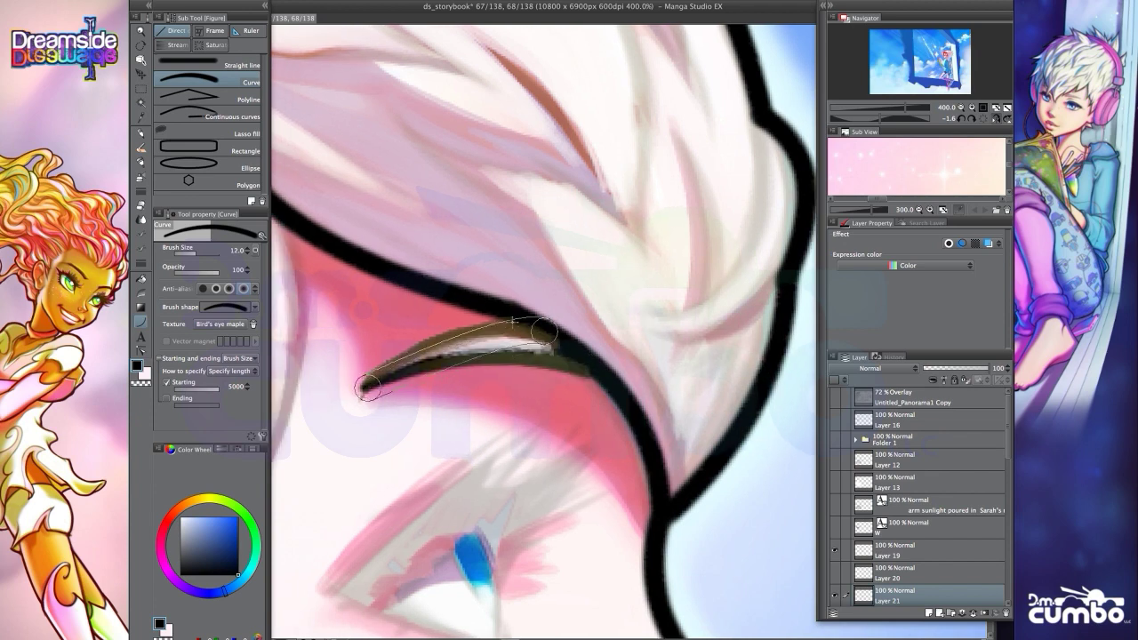
click(456, 330)
- Trace the pointed hair strand behind the eyebrow with two curves meeting at its tip
scroll(364, 412, down, 4)
drag(337, 460, 450, 406)
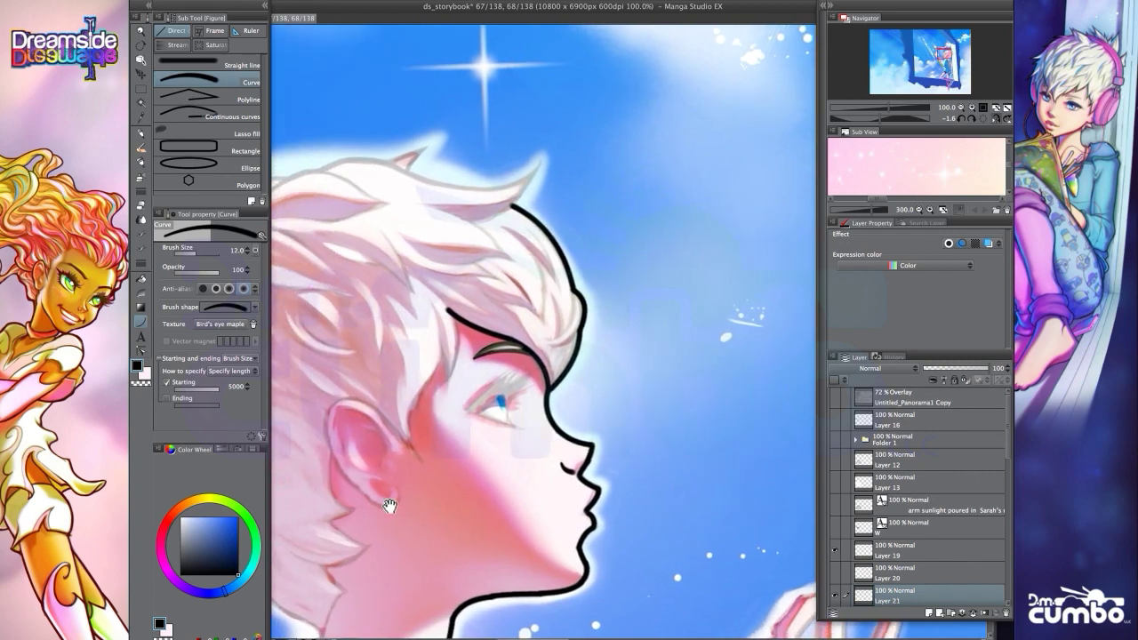
drag(385, 485, 423, 470)
scroll(446, 397, up, 2)
mouse_move(513, 311)
mouse_down()
mouse_move(515, 388)
mouse_move(549, 341)
mouse_move(535, 279)
mouse_up()
click(566, 343)
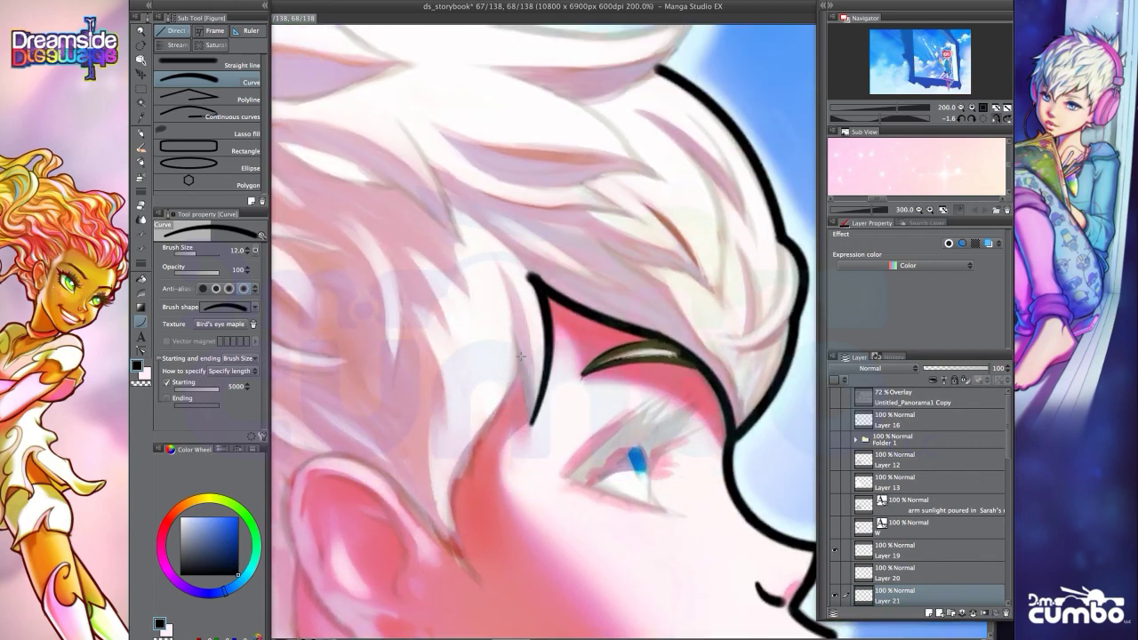
drag(532, 429, 514, 336)
click(499, 379)
- Trace the front edge of the sideburn lock before the ear with a curve starting from its lower tip
scroll(498, 378, down, 2)
mouse_move(423, 432)
mouse_down()
mouse_move(403, 462)
mouse_move(392, 441)
mouse_up()
scroll(378, 489, down, 2)
drag(368, 503, 416, 443)
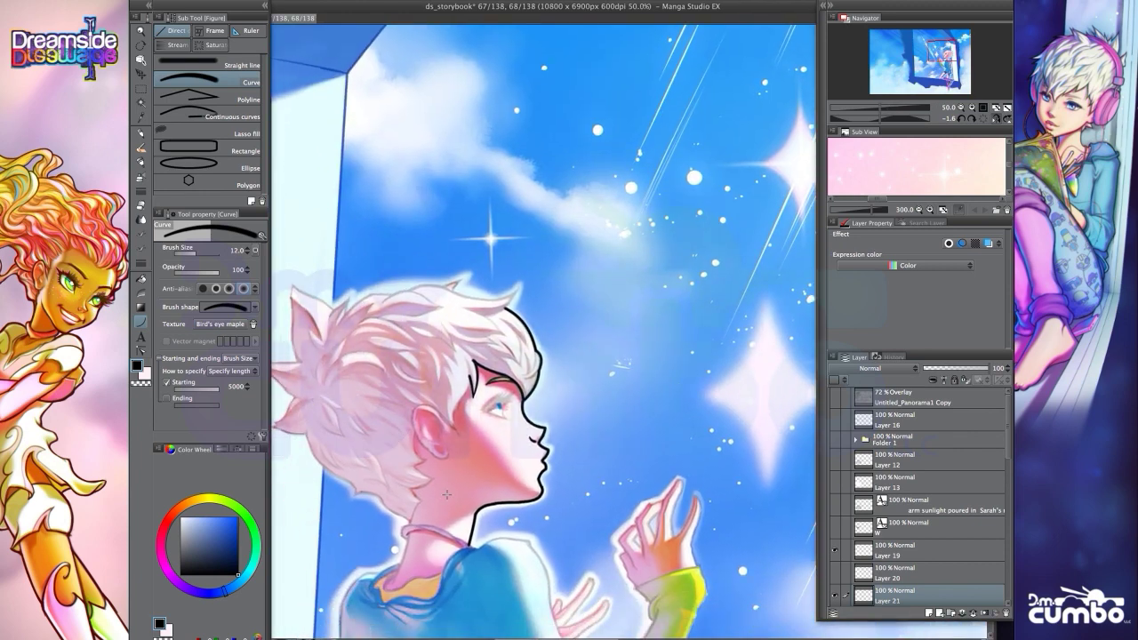
scroll(458, 378, up, 4)
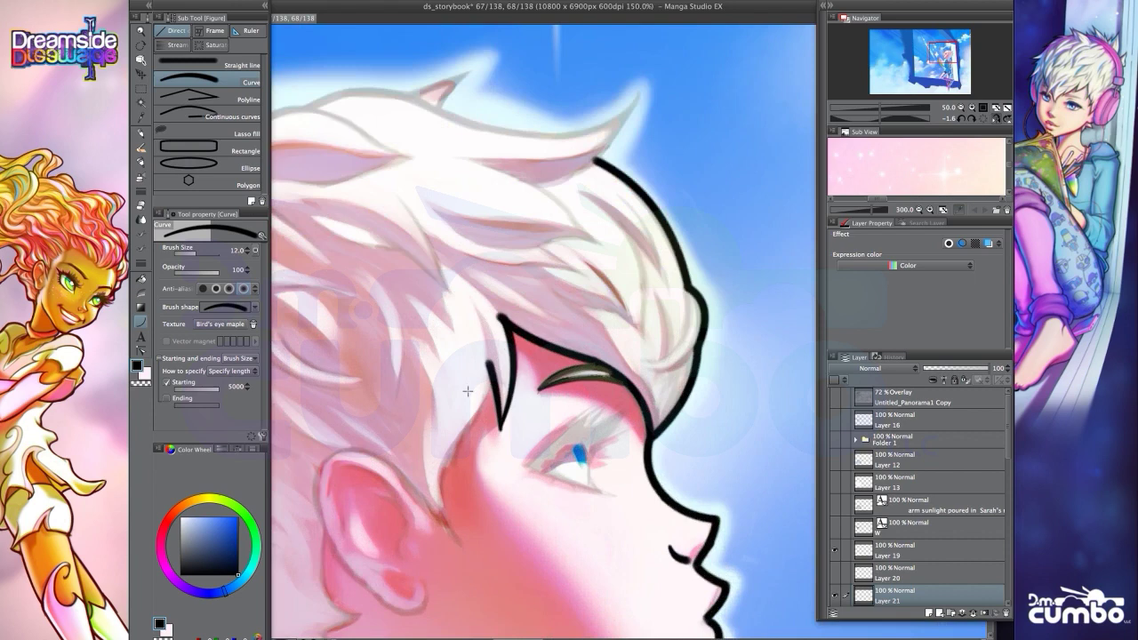
drag(462, 530, 460, 411)
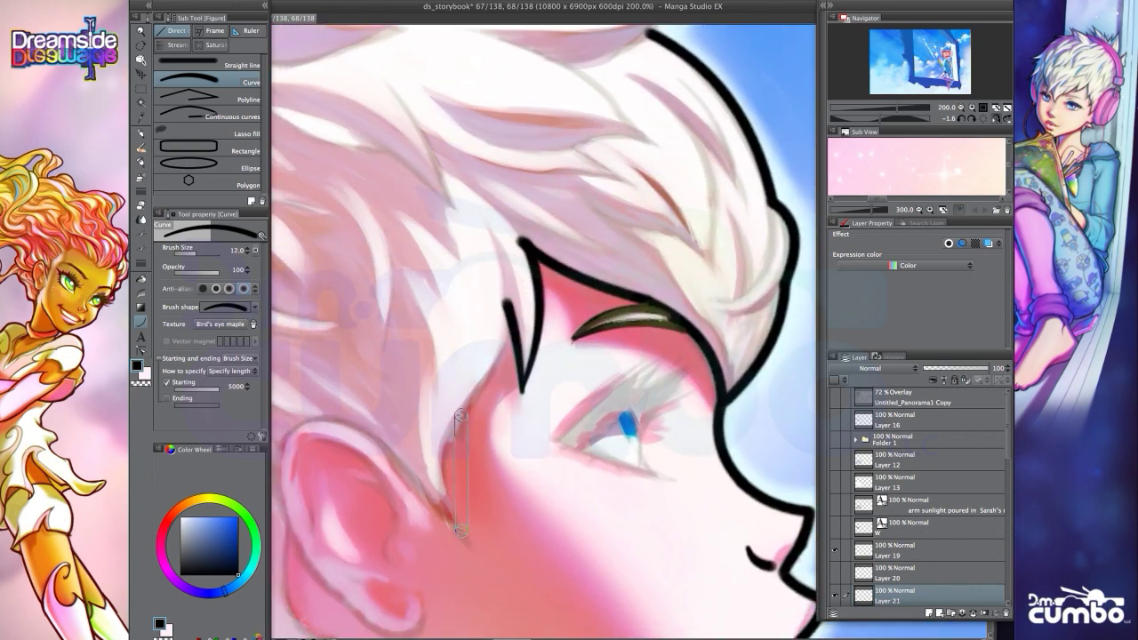
click(445, 432)
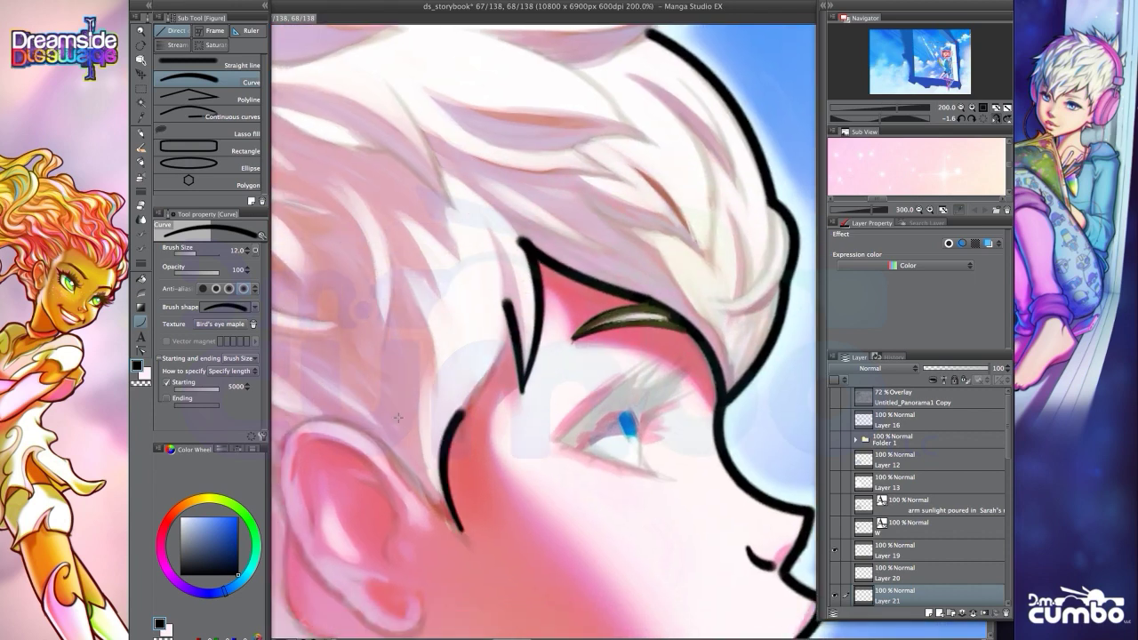
- Turn off the starting taper and trace a curve from the top of the sideburn lock up to the pointed hair strand
click(166, 382)
scroll(454, 415, up, 2)
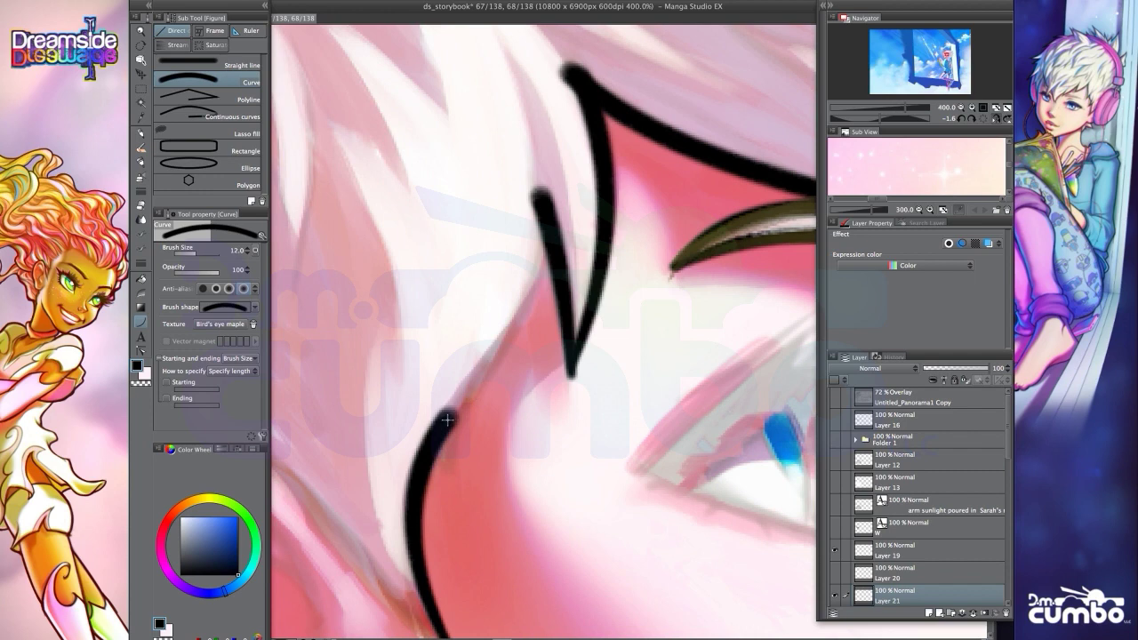
drag(446, 419, 548, 232)
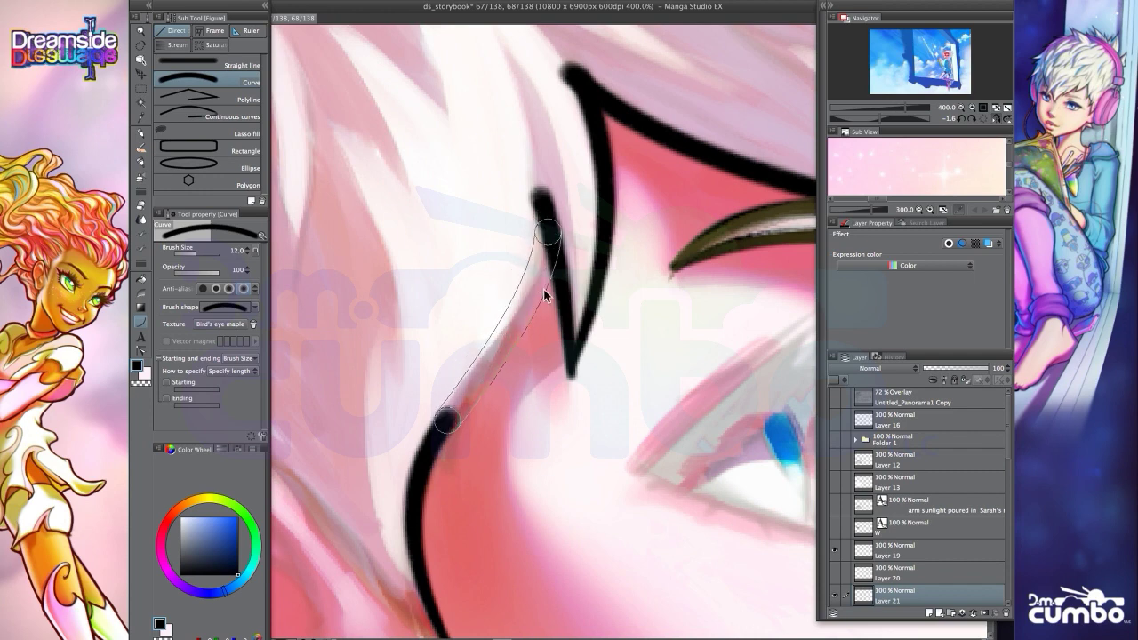
click(545, 297)
scroll(445, 355, down, 4)
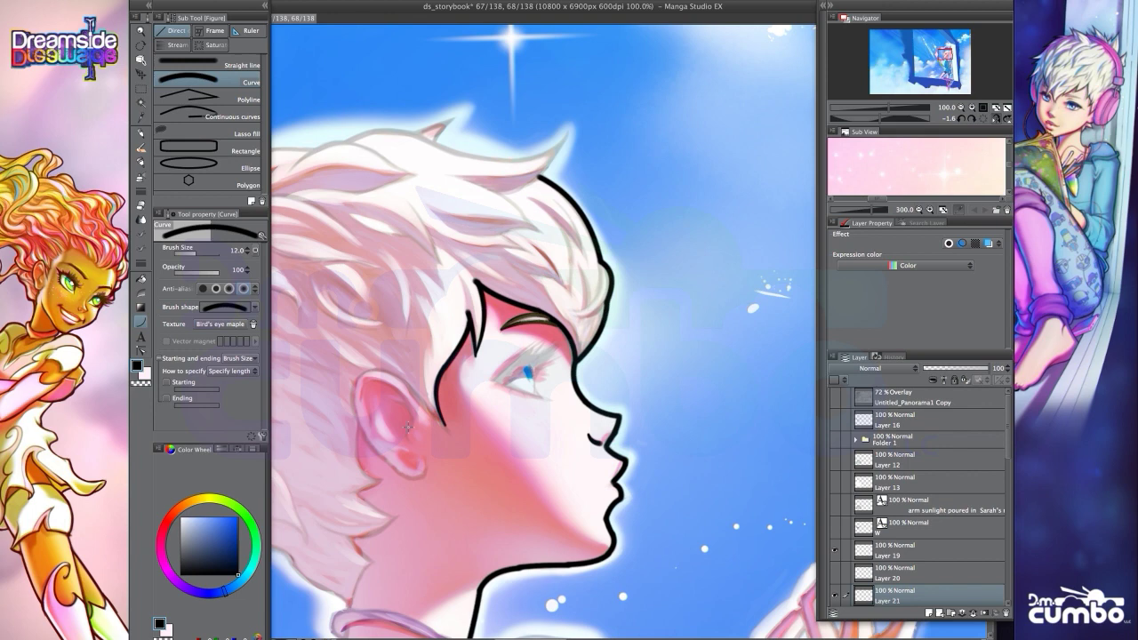
- Mirror the canvas view horizontally and set the opacity of Layer 6 Copy 2 to 100
drag(374, 422, 438, 415)
click(995, 118)
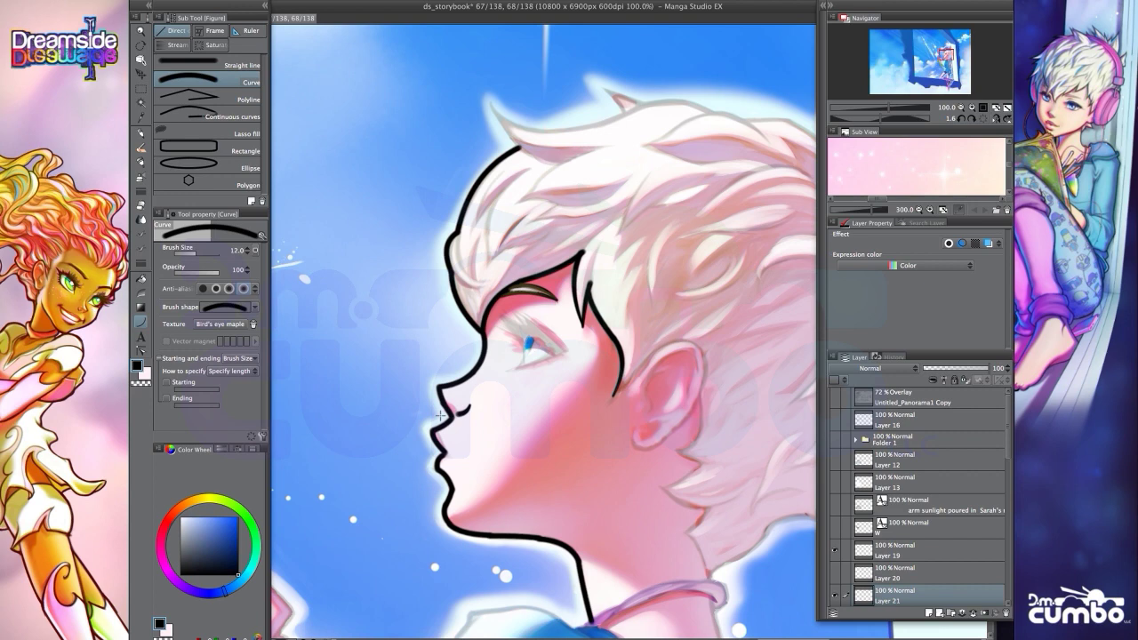
scroll(440, 414, down, 3)
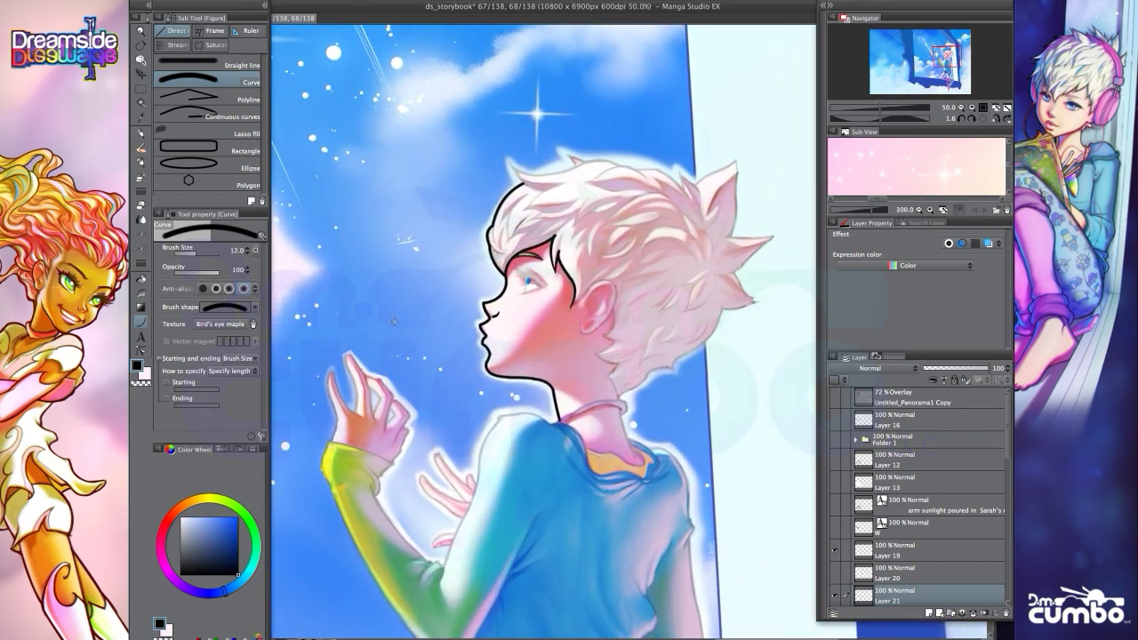
scroll(1003, 469, down, 2)
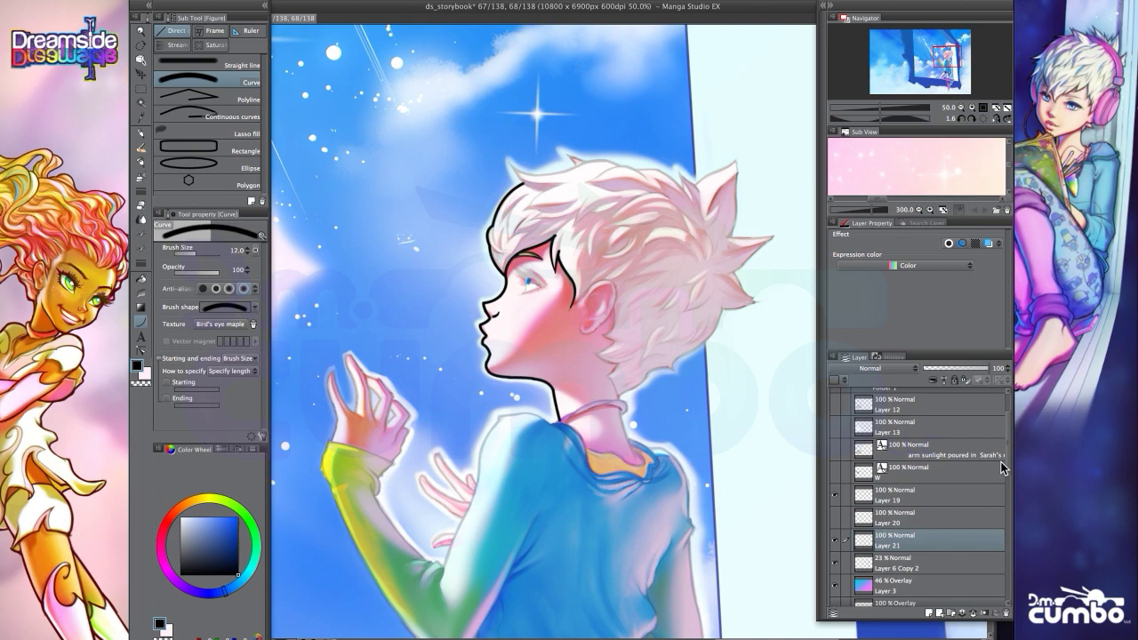
click(867, 570)
drag(938, 369, 1005, 368)
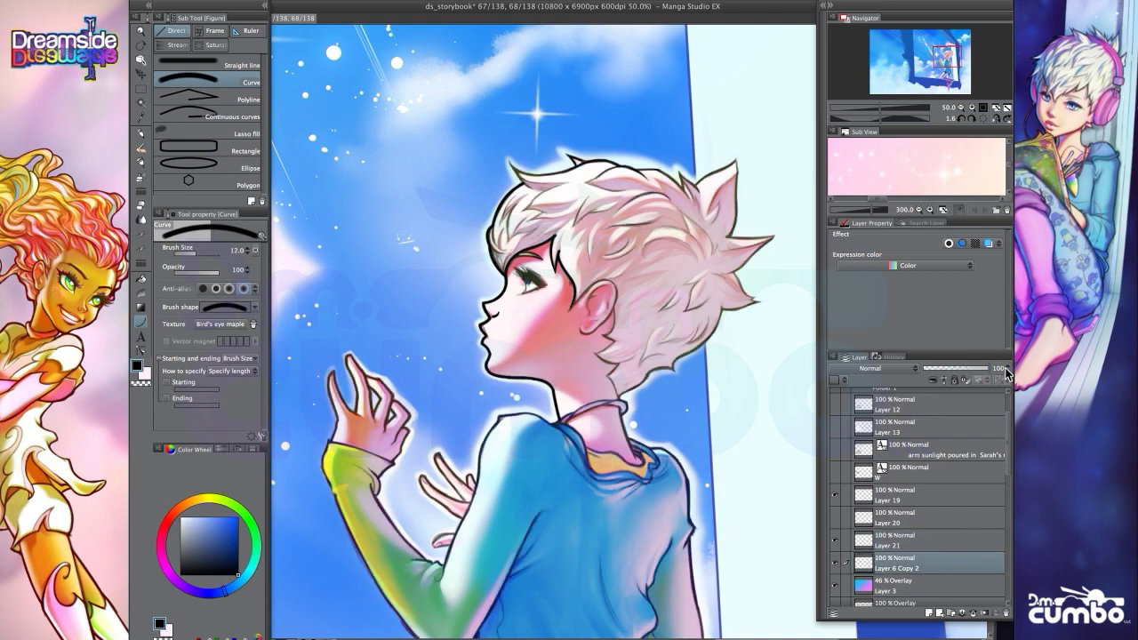
scroll(464, 273, up, 1)
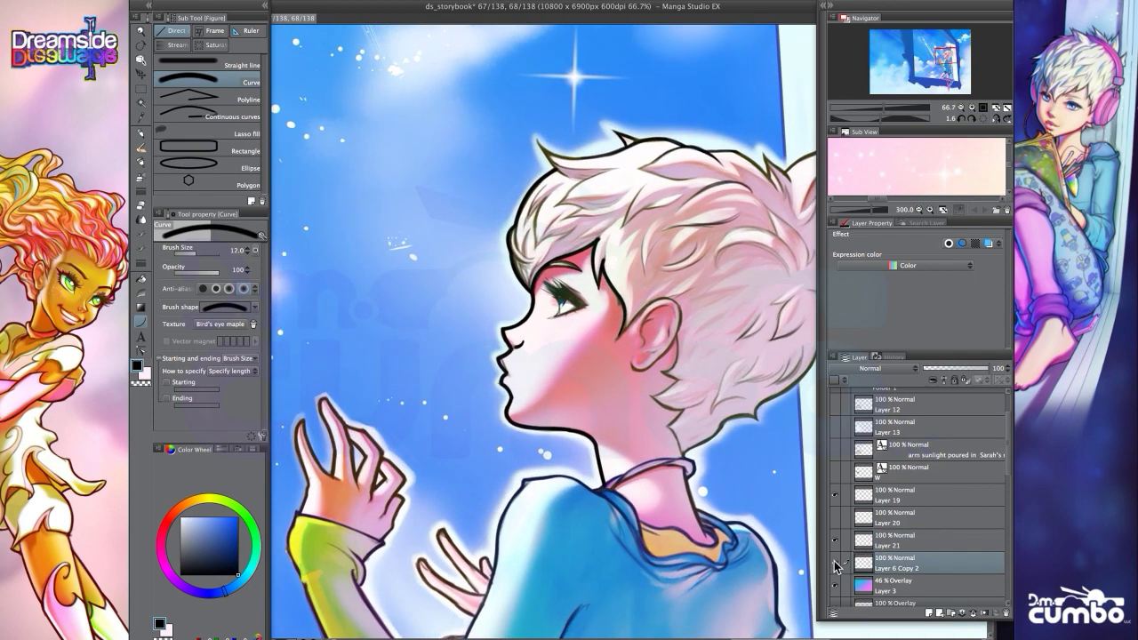
- Toggle Layer 21 off and on to compare the two line arts, and hide Layer 6 Copy 2
click(835, 541)
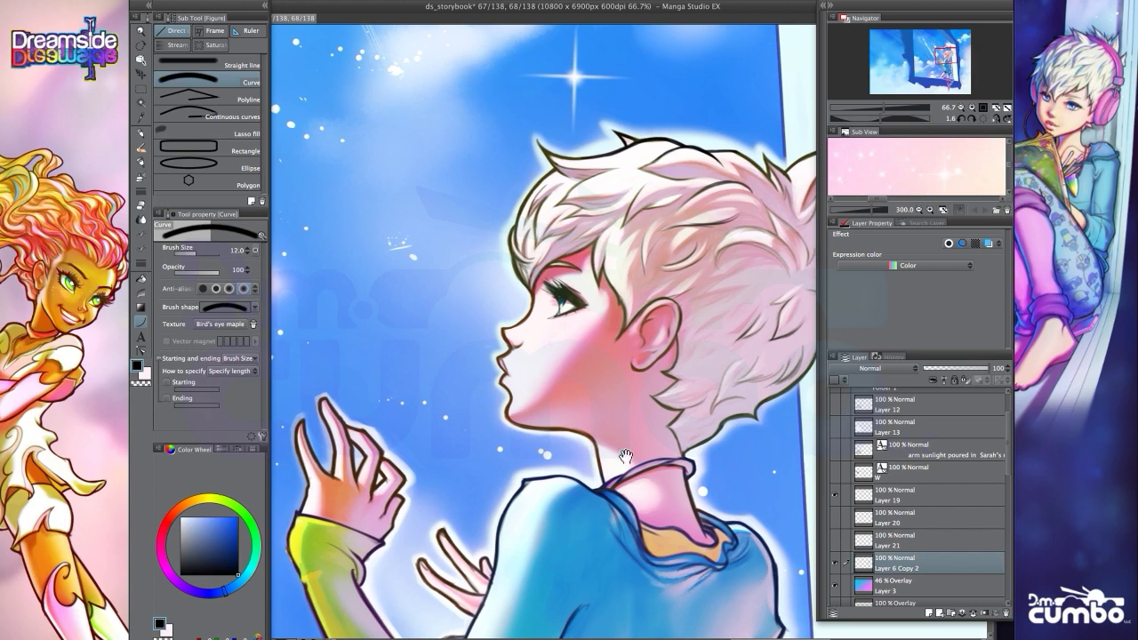
click(834, 542)
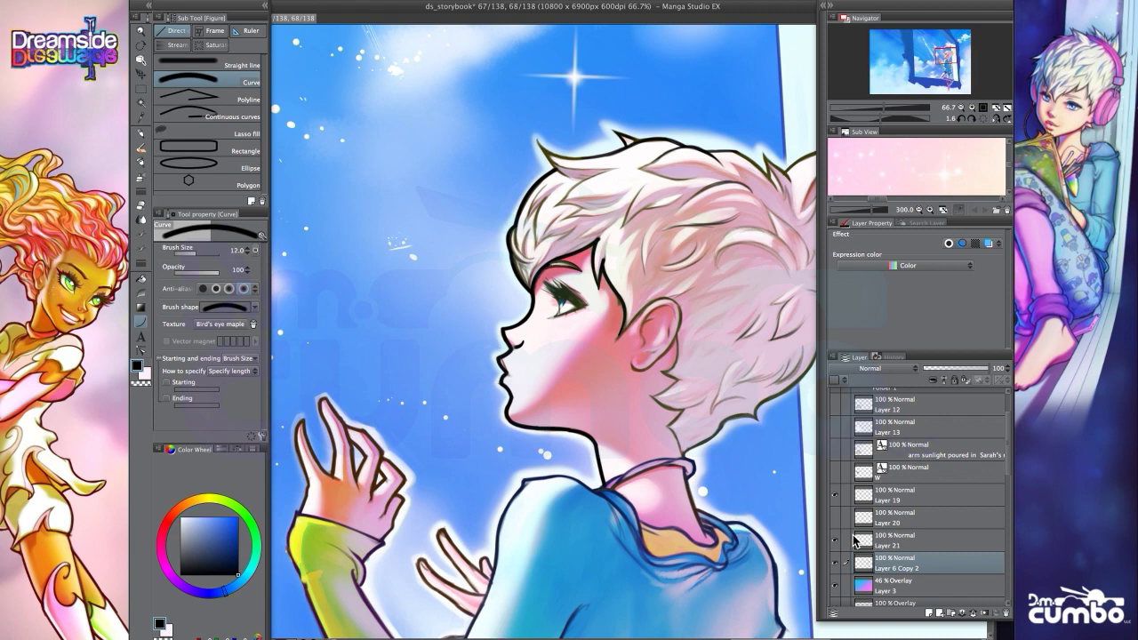
click(835, 563)
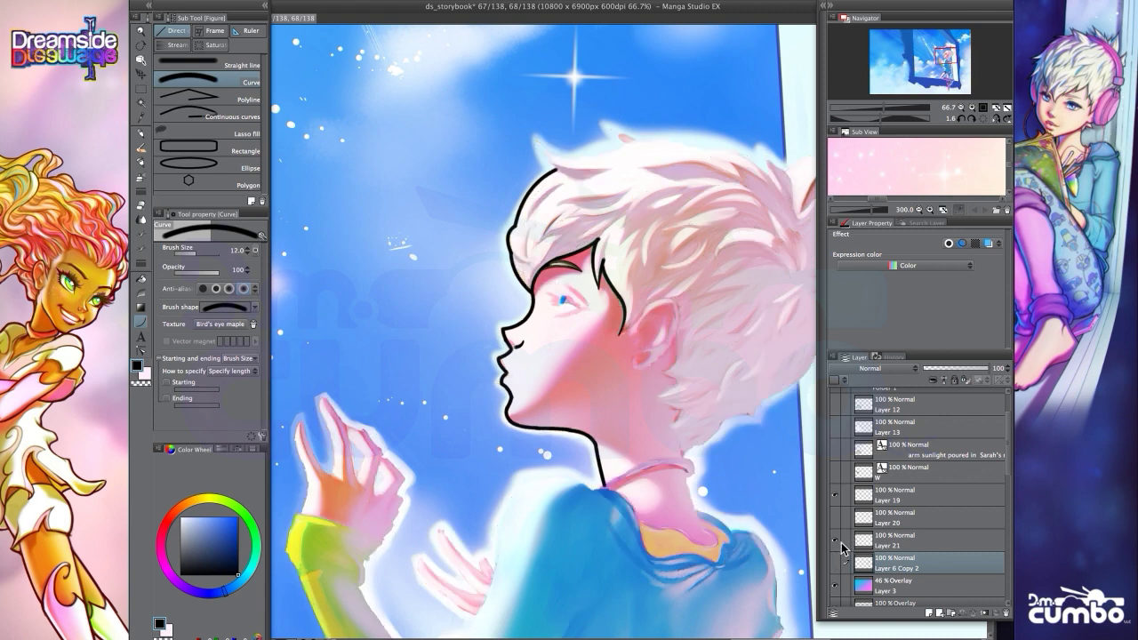
- On Layer 21, trace both edges of the pointed tuft above the forehead with curves meeting at its tip
scroll(472, 353, up, 3)
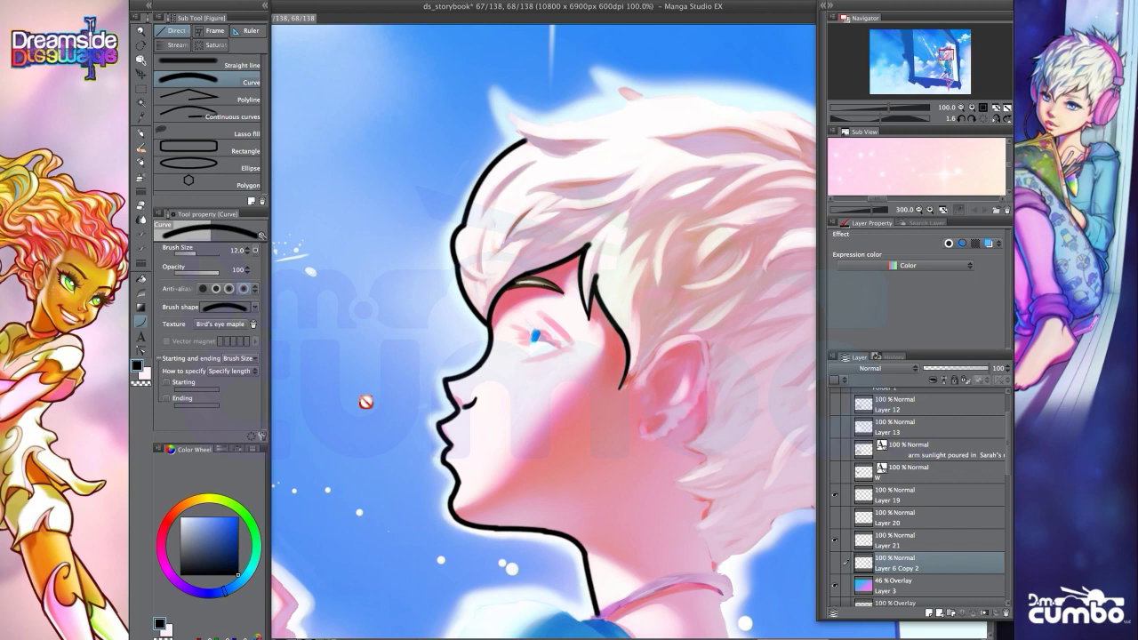
click(898, 540)
scroll(534, 198, up, 2)
drag(434, 136, 447, 381)
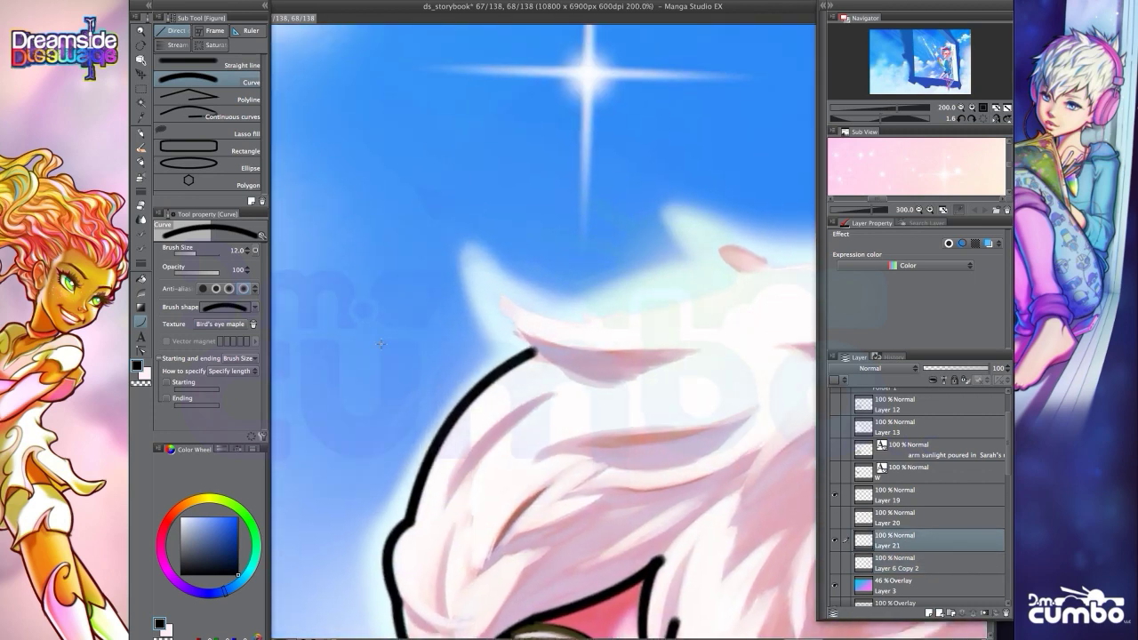
mouse_move(536, 350)
mouse_down()
mouse_move(500, 296)
mouse_move(597, 326)
mouse_move(501, 310)
mouse_move(576, 286)
mouse_up()
click(514, 327)
click(583, 324)
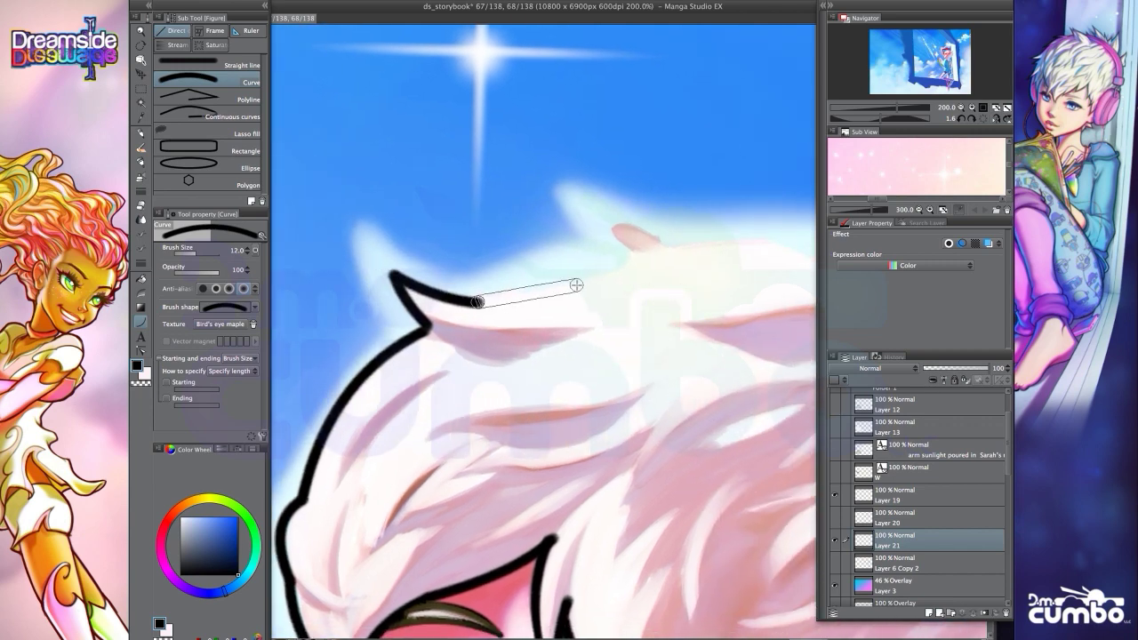
- Continue the top hair outline with a curve from the front tuft to the second tuft, and trace that tuft's small pointed tip
click(577, 285)
mouse_move(576, 287)
mouse_down()
mouse_move(634, 257)
mouse_move(611, 226)
mouse_up()
click(616, 262)
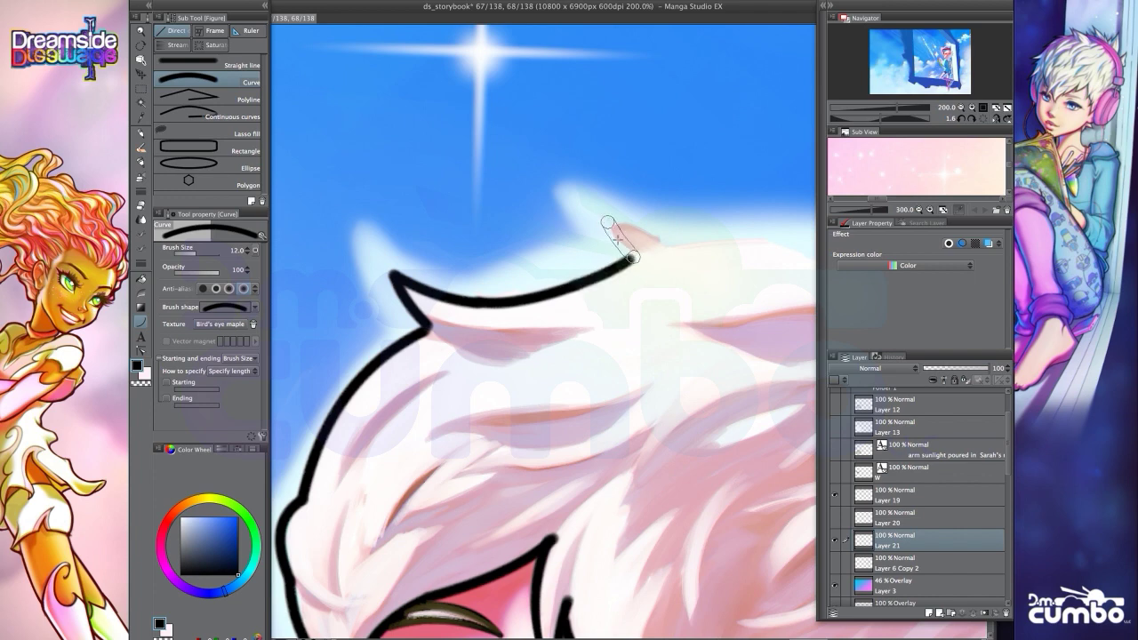
click(608, 223)
click(654, 241)
scroll(452, 316, down, 4)
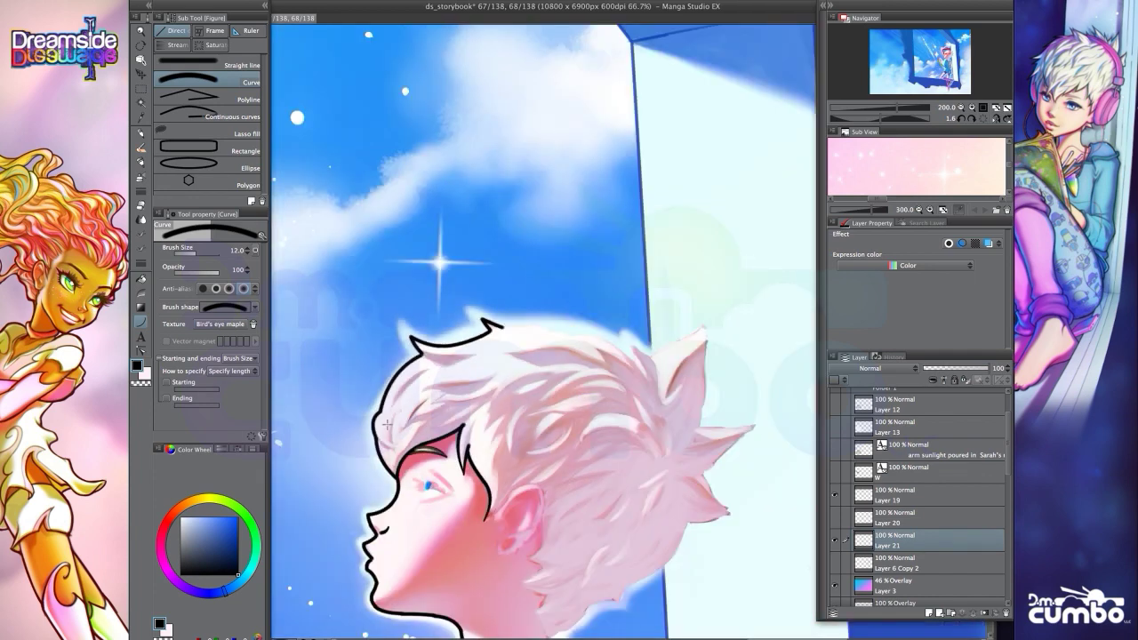
- Switch to the Lighter pencil and draw tapered freehand strokes along the strand beneath the front tuft, rotating the canvas to suit
click(144, 135)
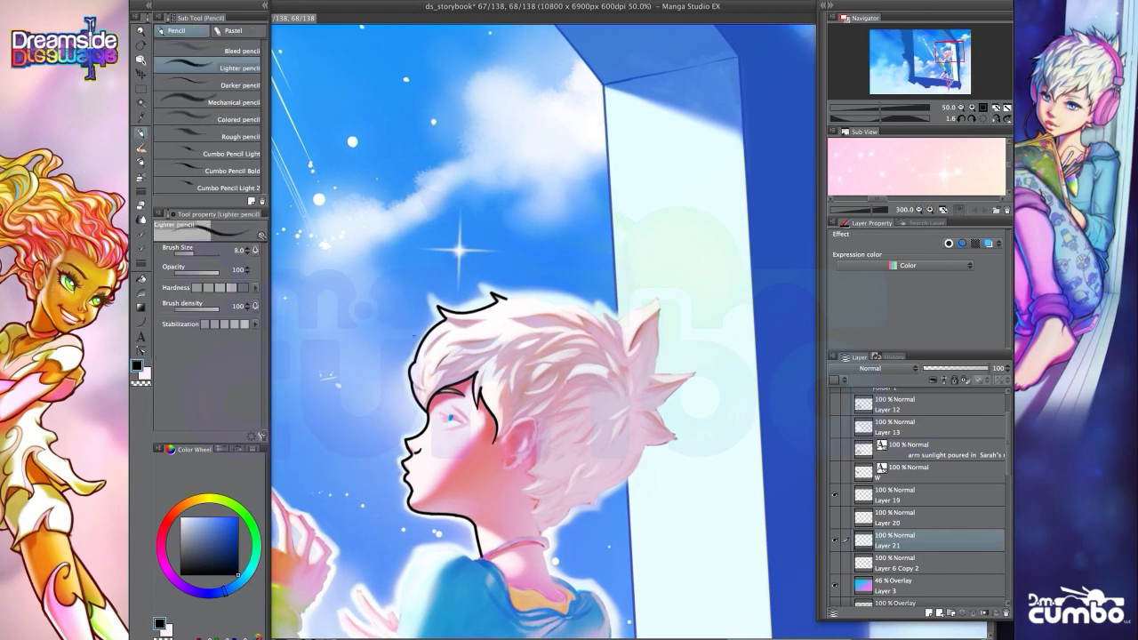
scroll(435, 363, up, 2)
key(shift+space)
drag(389, 318, 398, 251)
key(p)
scroll(398, 252, up, 1)
drag(480, 218, 525, 285)
drag(480, 226, 610, 292)
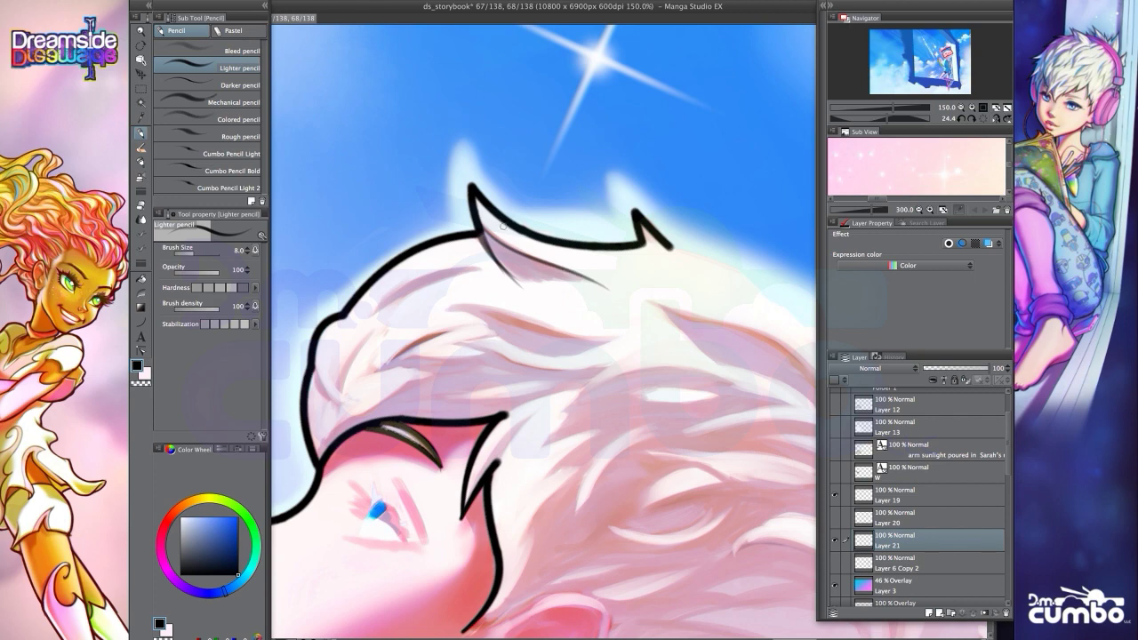
mouse_move(483, 199)
mouse_down()
mouse_move(504, 248)
mouse_move(612, 295)
mouse_up()
scroll(421, 351, down, 1)
scroll(680, 333, up, 1)
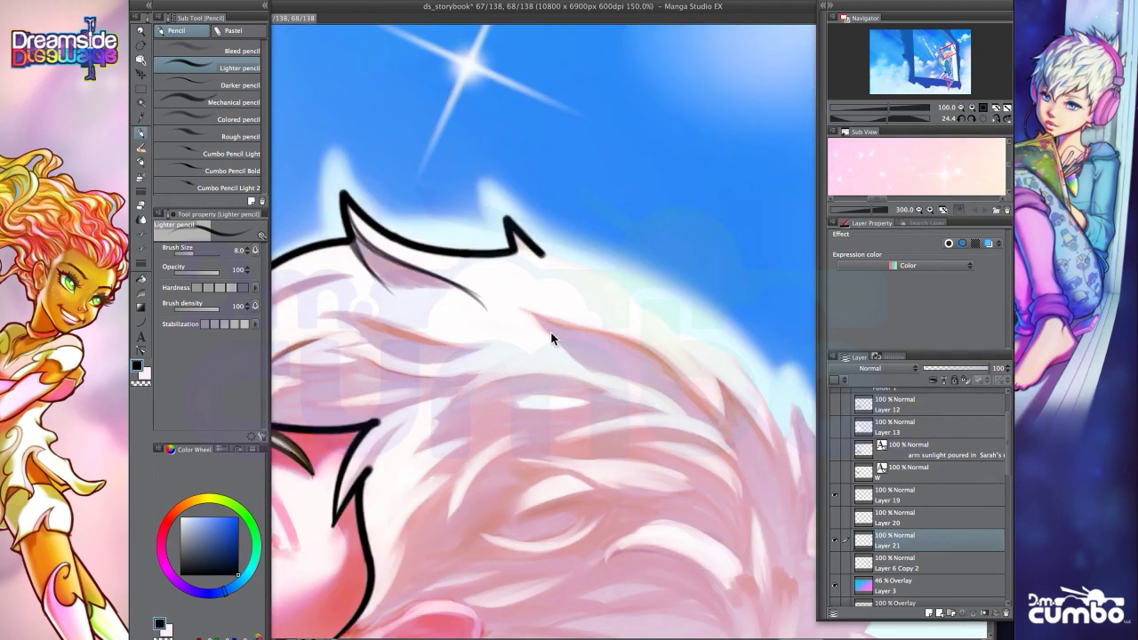
- Pencil the long inner strand on top of the head and extend the upper hair outline behind the second tuft
drag(516, 304, 702, 404)
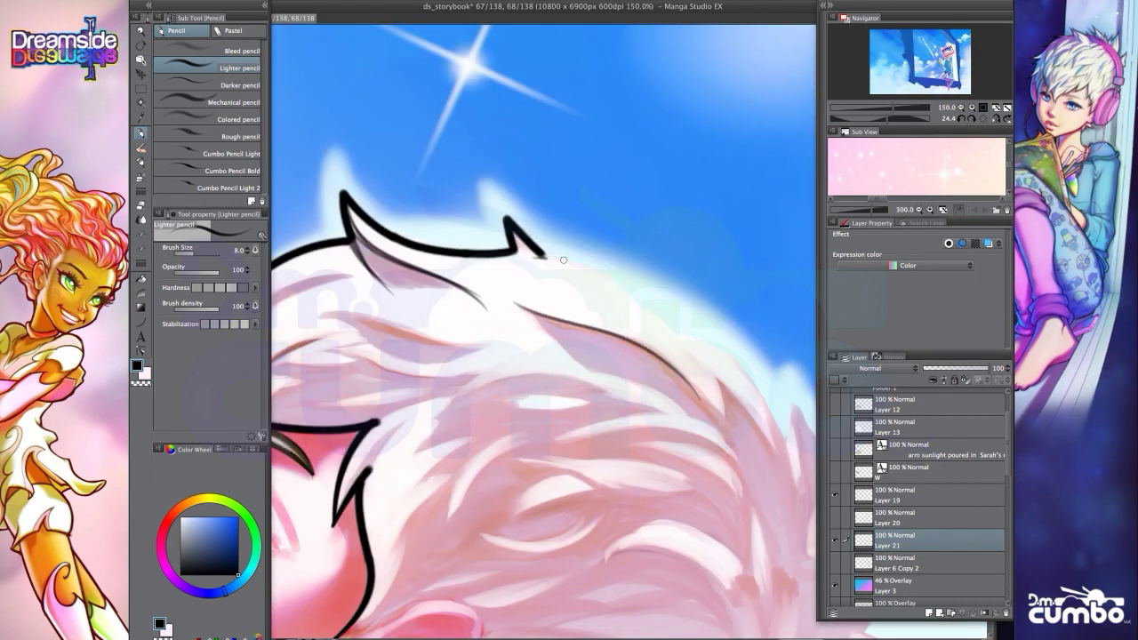
drag(542, 258, 638, 315)
mouse_move(603, 273)
mouse_down()
mouse_move(642, 306)
mouse_move(698, 398)
mouse_up()
scroll(464, 421, down, 1)
- Pencil the crown outline toward the back of the head and both edges of the small pointed strand there
key(shift+space)
drag(359, 472, 534, 472)
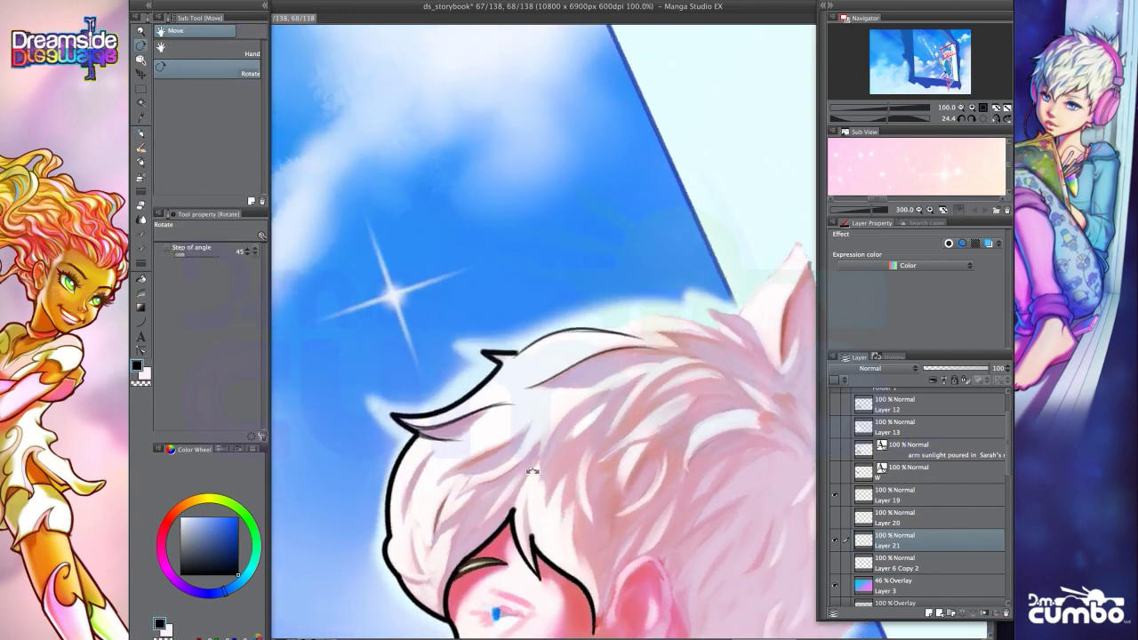
scroll(556, 338, up, 2)
key(shift+space)
mouse_move(381, 351)
mouse_down()
mouse_move(385, 285)
mouse_move(439, 338)
mouse_move(614, 400)
mouse_move(336, 297)
mouse_move(650, 160)
mouse_up()
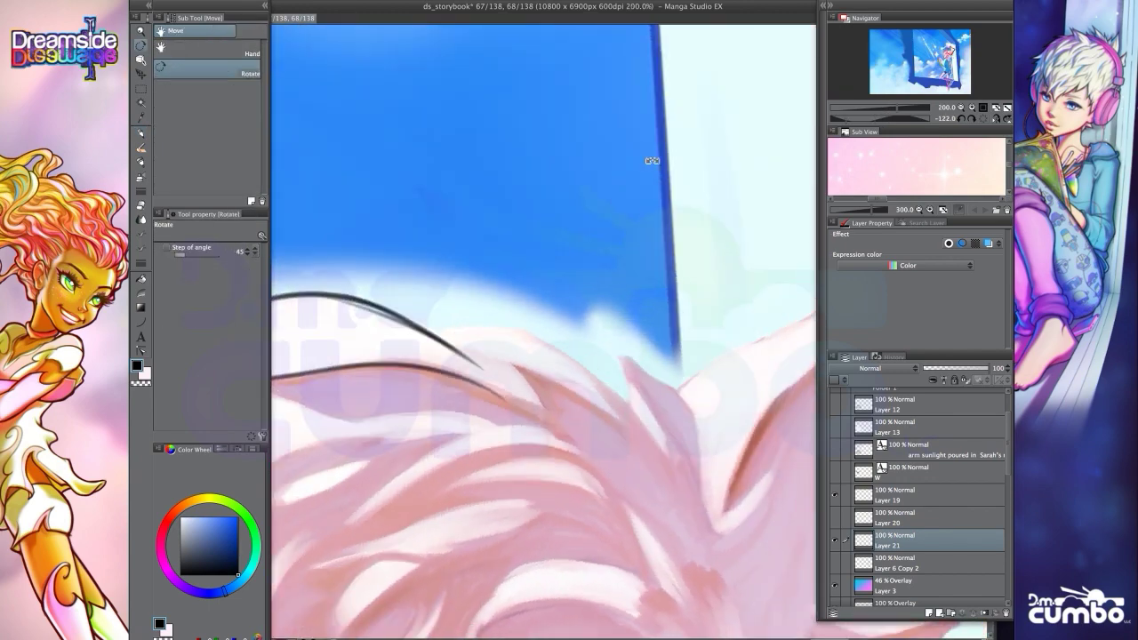
click(140, 134)
mouse_move(415, 328)
mouse_down()
mouse_move(537, 335)
mouse_move(614, 388)
mouse_move(545, 340)
mouse_move(658, 452)
mouse_up()
mouse_move(379, 309)
mouse_down()
mouse_move(423, 331)
mouse_move(528, 328)
mouse_move(625, 402)
mouse_move(610, 335)
mouse_up()
mouse_move(630, 409)
mouse_down()
mouse_move(603, 326)
mouse_move(683, 392)
mouse_up()
drag(604, 330, 707, 424)
drag(496, 417, 395, 382)
- Pencil the line running down from the base of the tall back spike and the spike's upper edge out to its tip
drag(589, 361, 606, 456)
drag(600, 389, 606, 406)
drag(584, 357, 603, 393)
mouse_move(557, 338)
mouse_down()
mouse_move(604, 392)
mouse_move(580, 362)
mouse_move(731, 242)
mouse_up()
drag(635, 317, 720, 276)
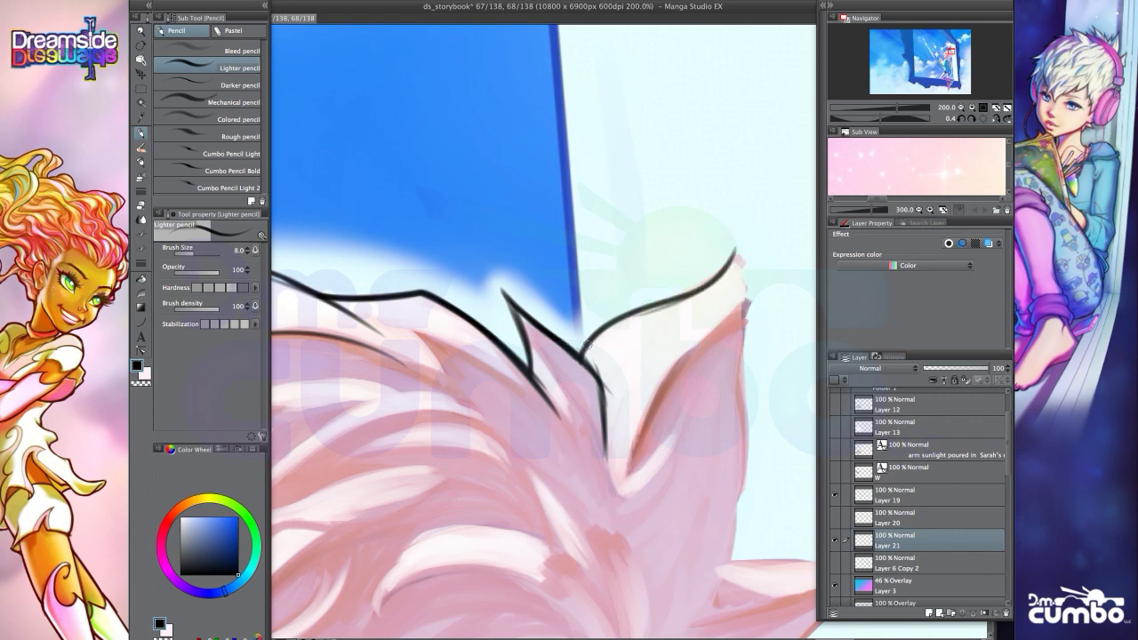
mouse_move(579, 361)
mouse_down()
mouse_move(617, 316)
mouse_move(731, 242)
mouse_up()
key(super+minus)
- Mirror the canvas view and pencil the rear edge of the tall spike down to the base of the next spike
drag(418, 370, 398, 347)
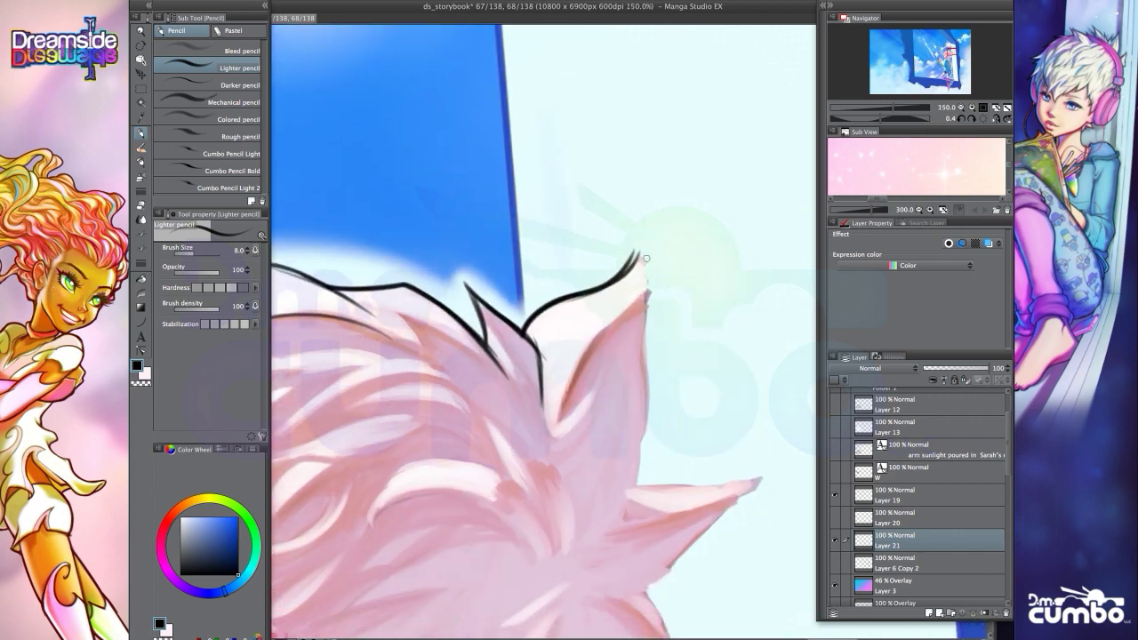
drag(471, 368, 527, 333)
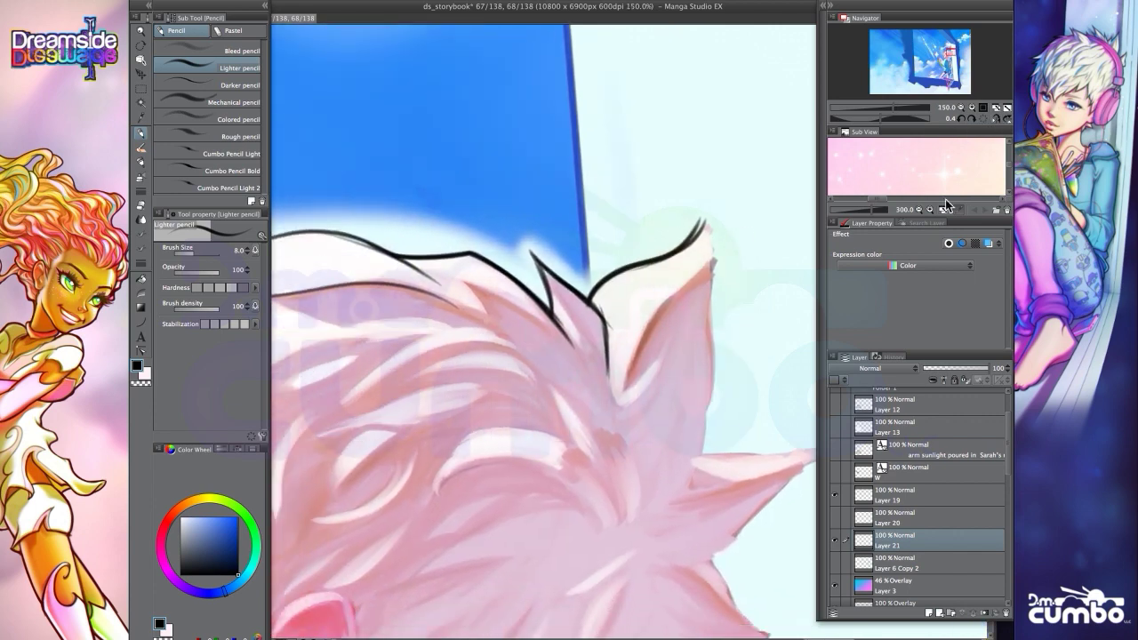
click(995, 118)
drag(400, 372, 419, 349)
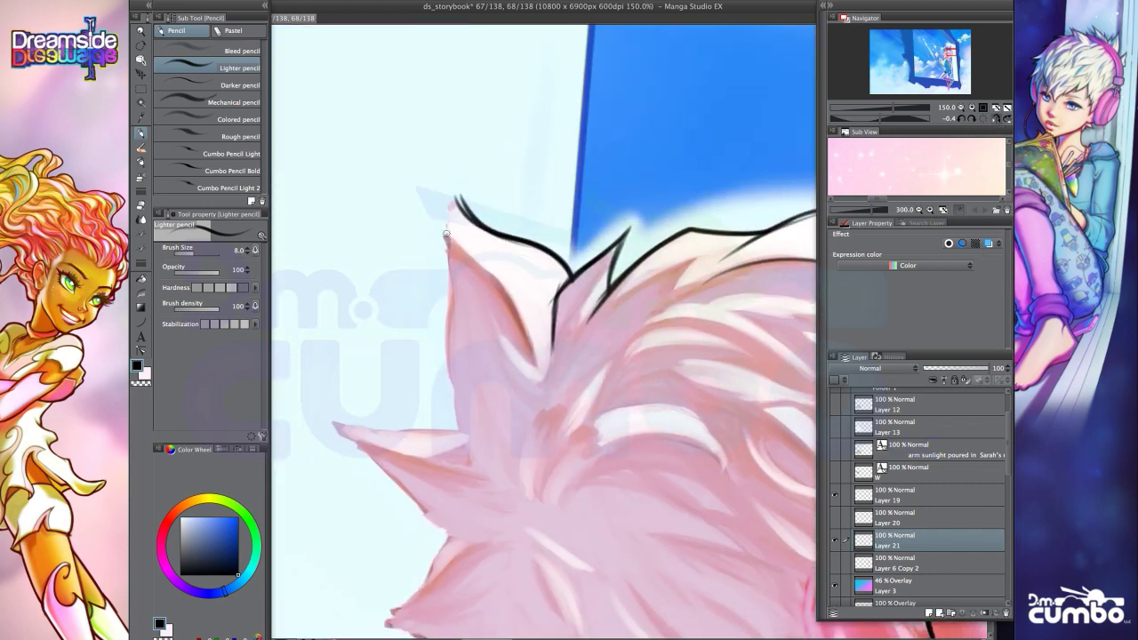
mouse_move(444, 214)
mouse_down()
mouse_move(434, 337)
mouse_move(456, 414)
mouse_up()
drag(437, 374, 465, 434)
key(super+minus)
mouse_move(392, 399)
mouse_down()
mouse_move(373, 330)
mouse_move(459, 373)
mouse_up()
key(super+plus)
drag(411, 295, 457, 372)
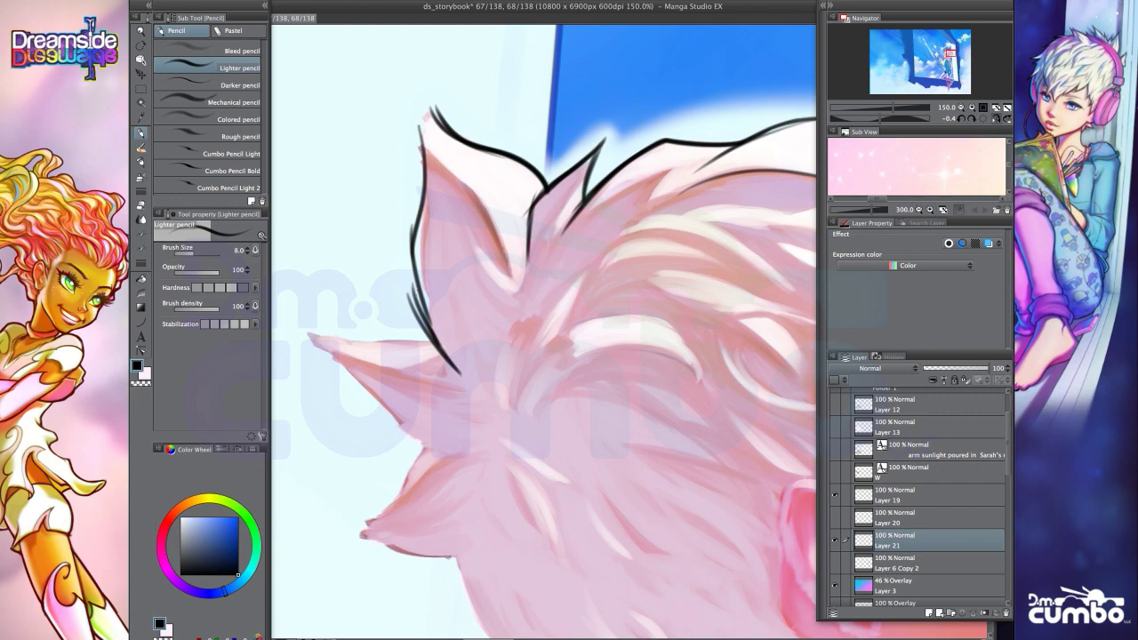
- Add two more long pencil strokes to the hair at the back of the head
key(super+minus)
key(super+minus)
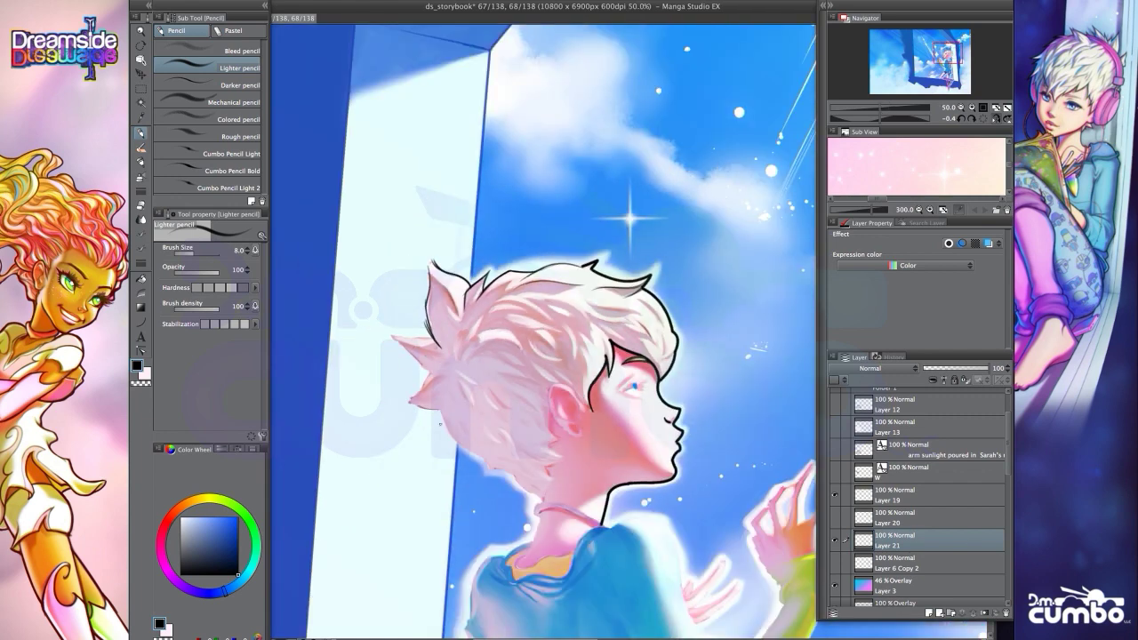
key(super+plus)
key(super+plus)
mouse_move(445, 387)
mouse_down()
mouse_move(442, 297)
mouse_move(455, 322)
mouse_up()
mouse_move(442, 274)
mouse_down()
mouse_move(451, 301)
mouse_move(534, 380)
mouse_up()
mouse_move(457, 322)
mouse_down()
mouse_move(530, 381)
mouse_move(531, 403)
mouse_move(550, 394)
mouse_move(589, 410)
mouse_move(645, 461)
mouse_up()
- Review the figure with Layer 6 Copy 2 shown and the canvas view mirrored back
key(super+minus)
key(super+minus)
drag(435, 407, 414, 410)
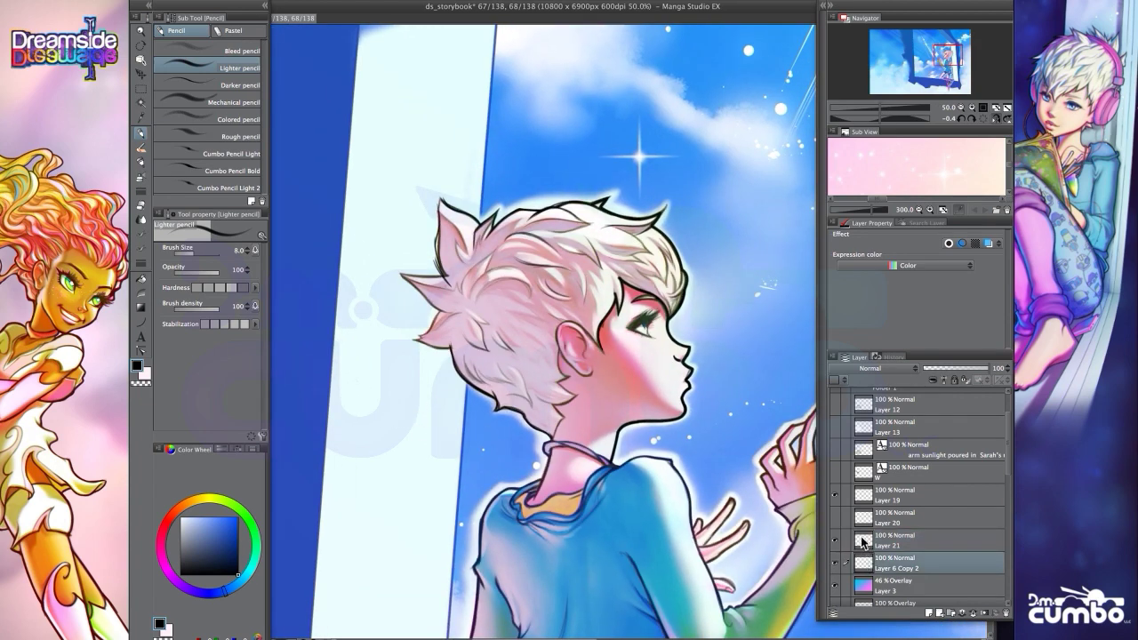
click(996, 118)
drag(383, 429, 438, 340)
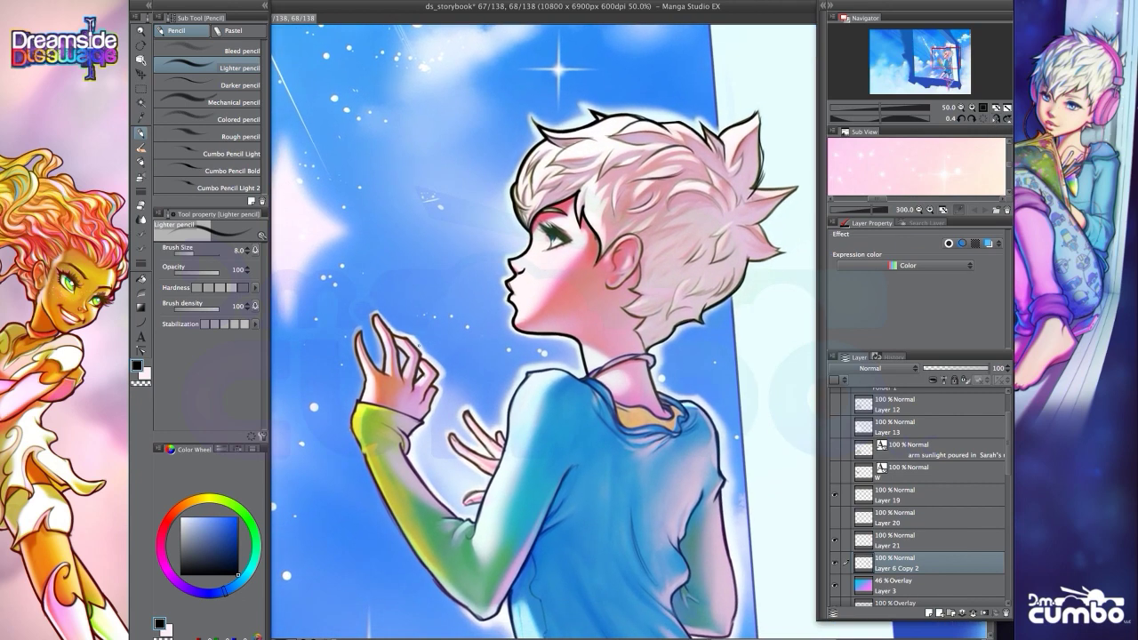